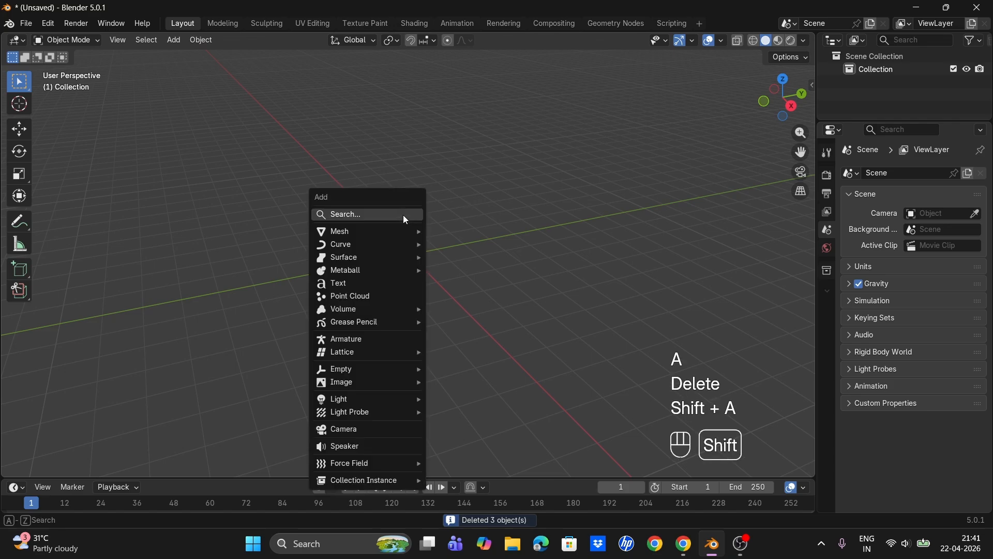
- Add a mesh circle at the origin and scale it down to about 0.536 in front orthographic view
{"action": "mouse_move", "coordinate": [398, 233]}
{"action": "left_click", "coordinate": [445, 258]}
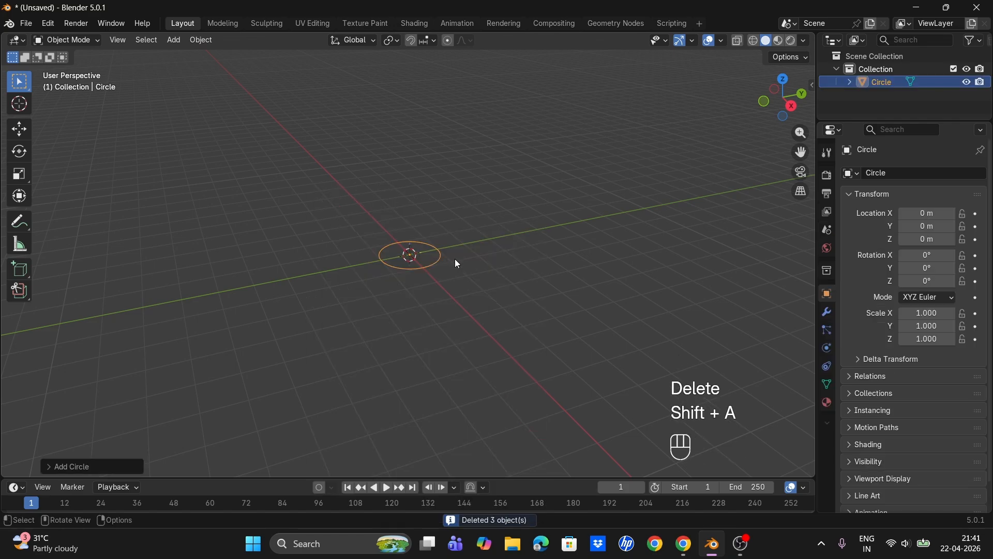
{"action": "key", "text": "KP_1"}
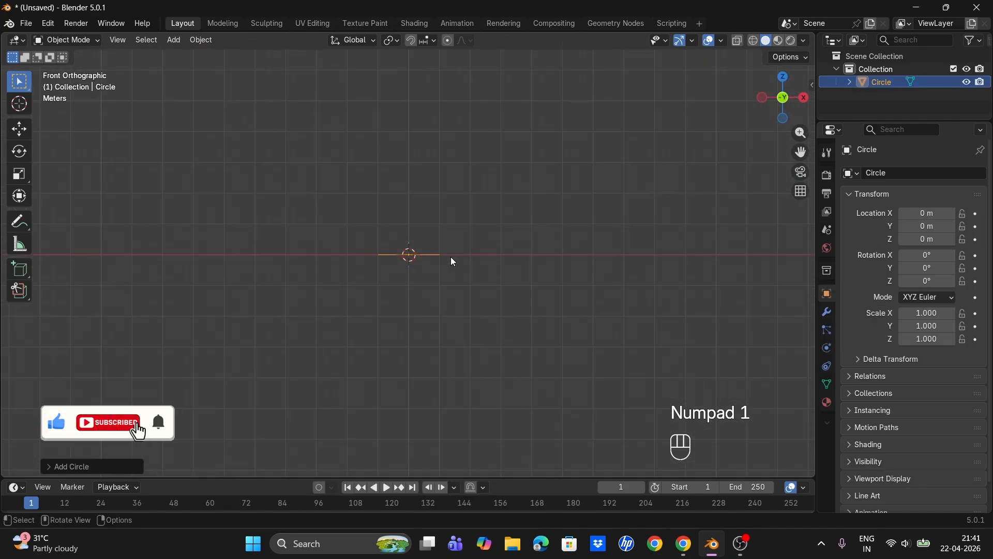
{"action": "key", "text": "s"}
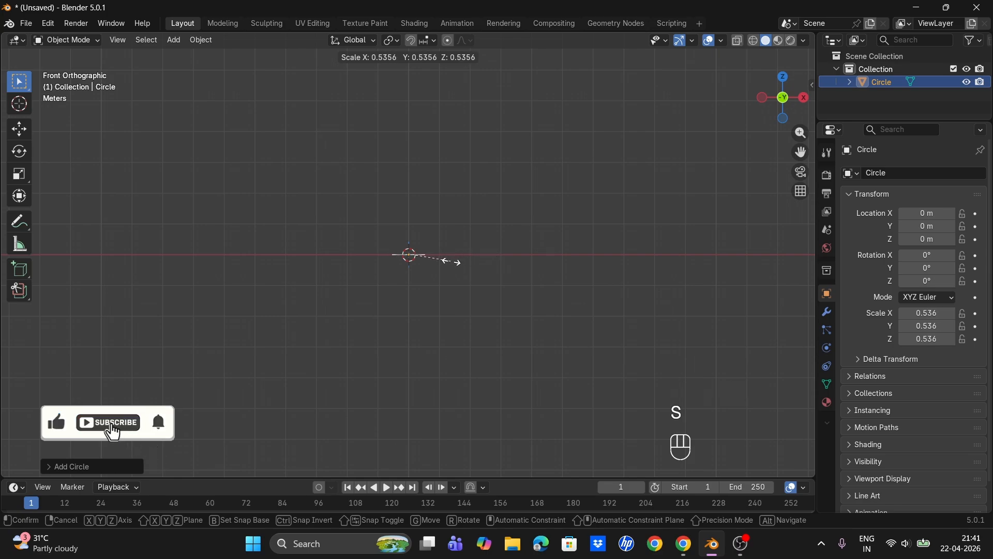
{"action": "left_click", "coordinate": [452, 262]}
- In Edit Mode, extrude the circle about 2.42 m down along Z and scale the new ring out by about 2.55
{"action": "key", "text": "Tab"}
{"action": "key", "text": "e"}
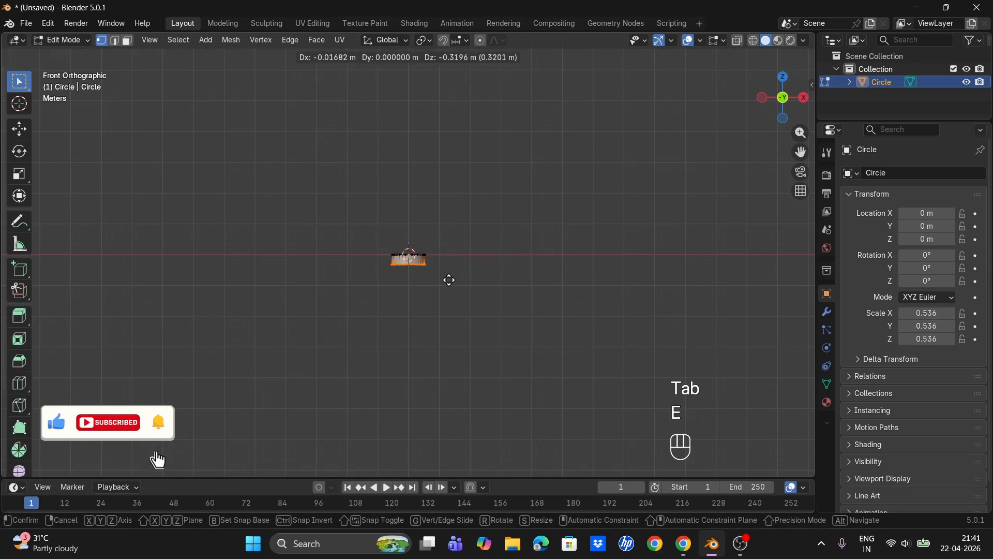
{"action": "key", "text": "z"}
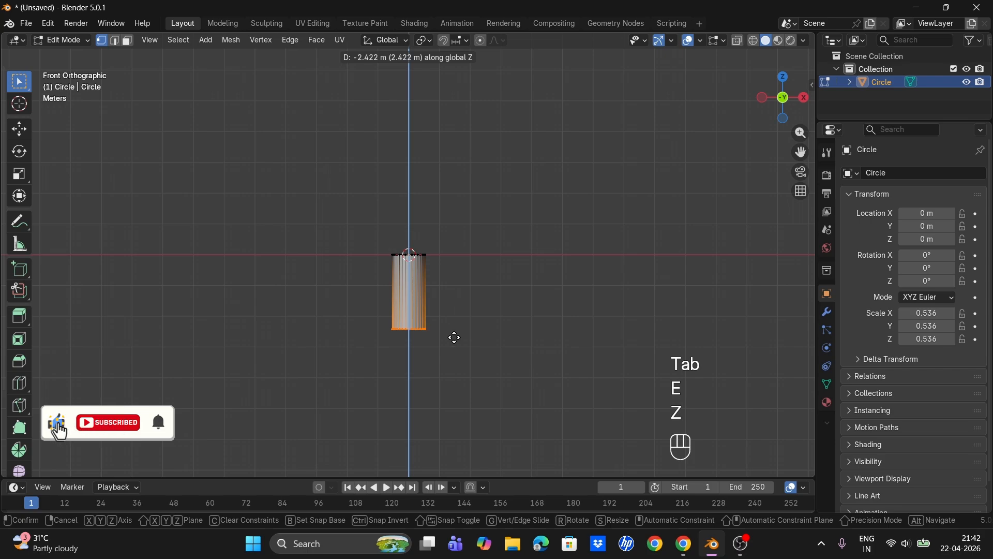
{"action": "left_click", "coordinate": [455, 331]}
{"action": "key", "text": "s"}
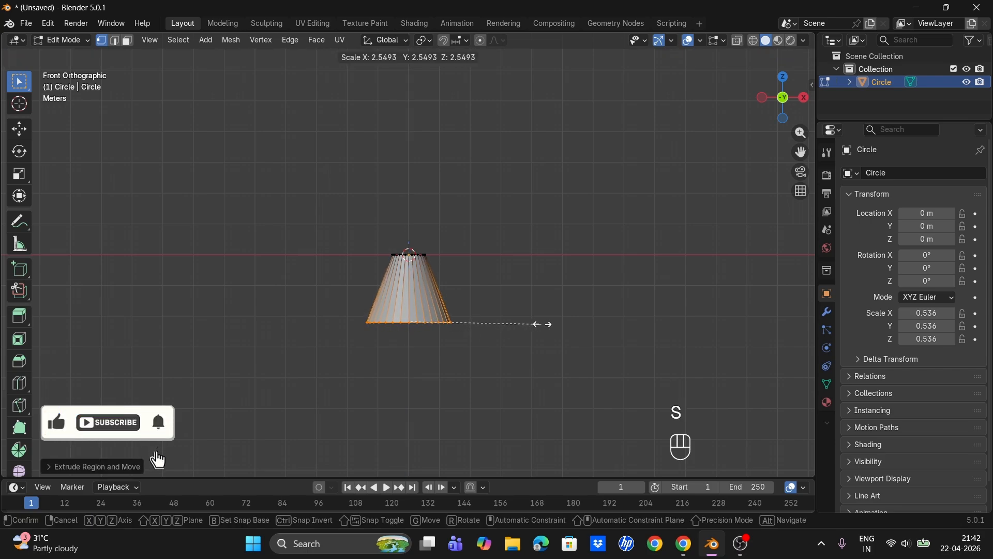
{"action": "left_click", "coordinate": [555, 324]}
- Add a loop cut midway along the cone and scale it in to about 0.77
{"action": "key", "text": "ctrl+r"}
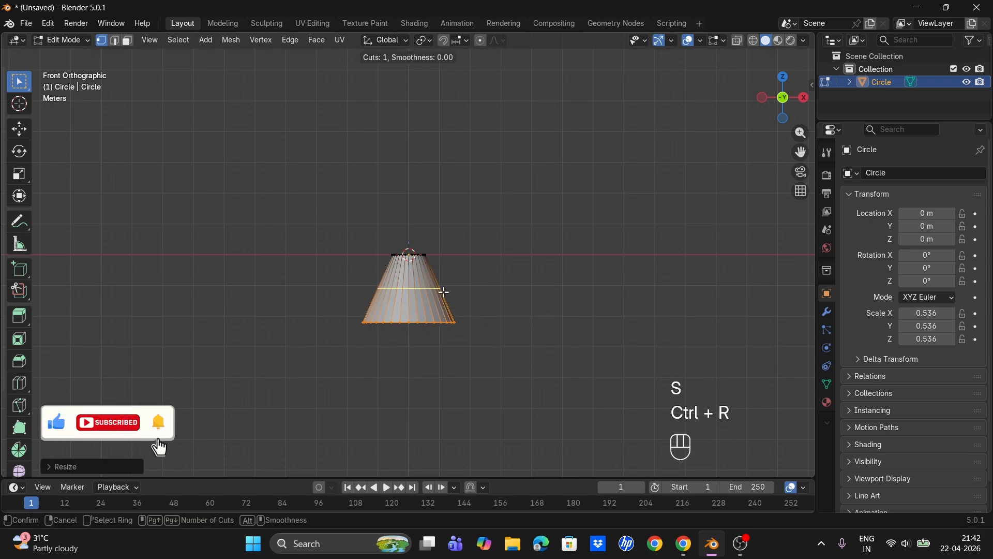
{"action": "left_click", "coordinate": [443, 289]}
{"action": "key", "text": "s"}
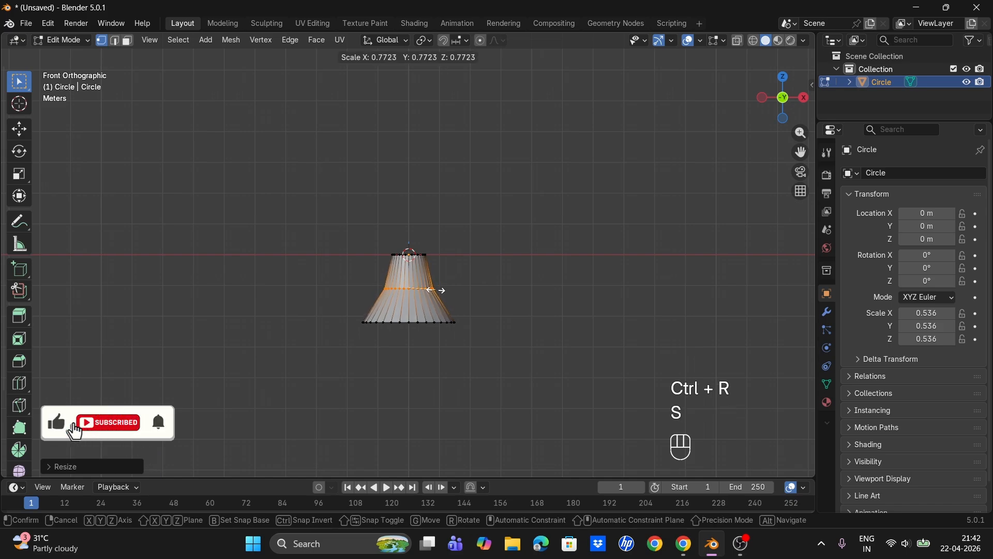
{"action": "left_click", "coordinate": [430, 289]}
- Bevel the middle loop with 16 segments and about 1.62 m offset, with clamp overlap toggled
{"action": "key", "text": "ctrl+b"}
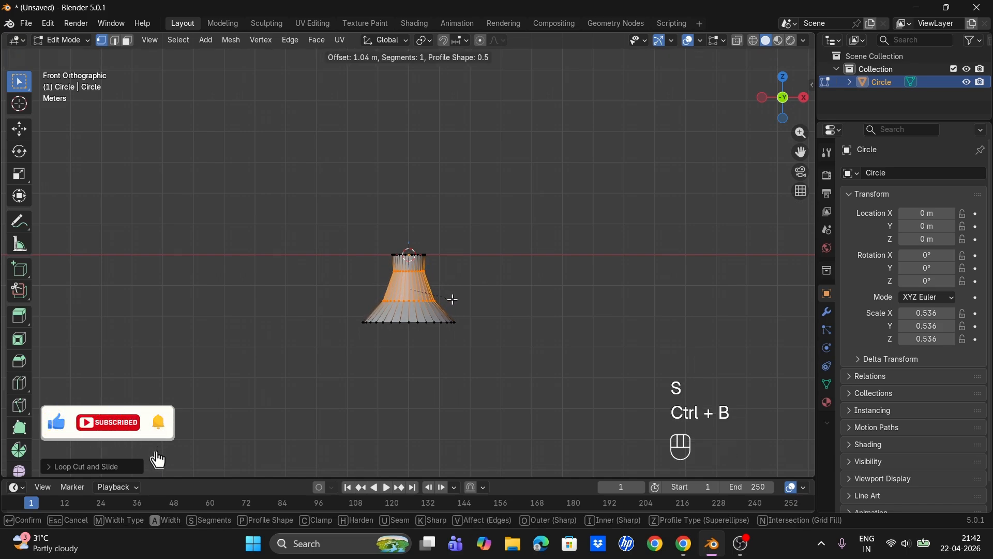
{"action": "scroll", "coordinate": [457, 299], "scroll_direction": "up", "scroll_amount": 7}
{"action": "scroll", "coordinate": [459, 301], "scroll_direction": "up", "scroll_amount": 4}
{"action": "key", "text": "c"}
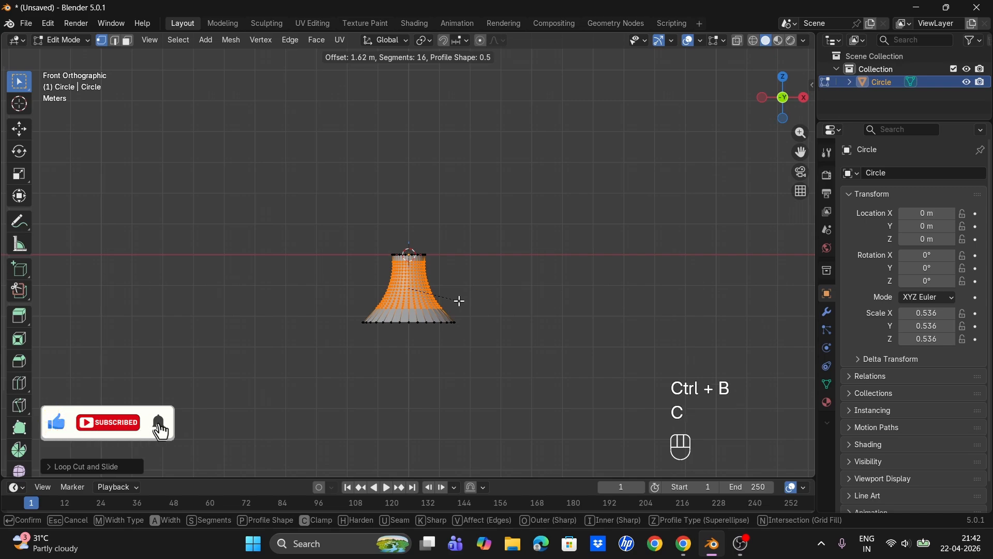
{"action": "left_click", "coordinate": [486, 312]}
- Return to Object Mode and apply Shade Auto Smooth to the object
{"action": "key", "text": "Tab"}
{"action": "right_click", "coordinate": [406, 279]}
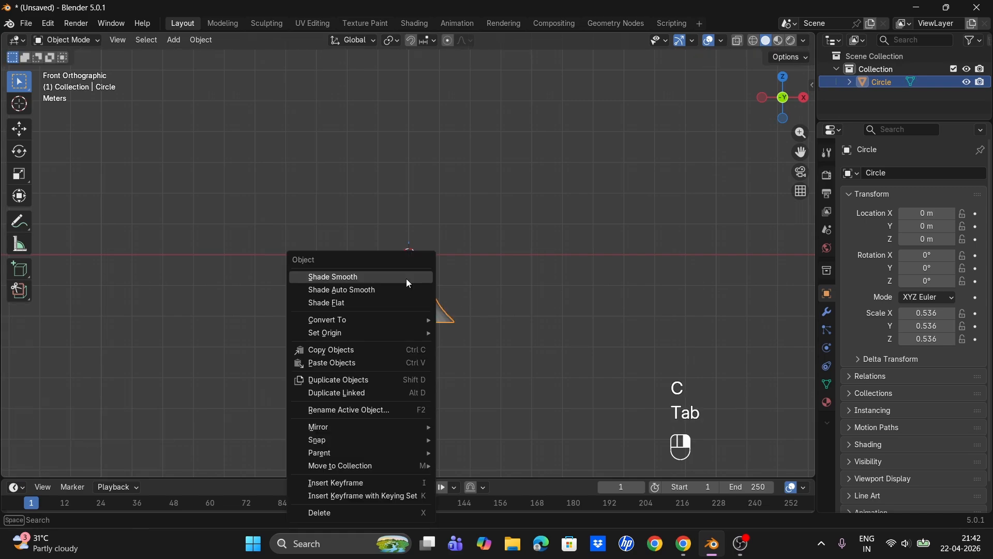
{"action": "left_click", "coordinate": [406, 287]}
{"action": "middle_click_drag", "start_coordinate": [406, 287], "coordinate": [420, 303]}
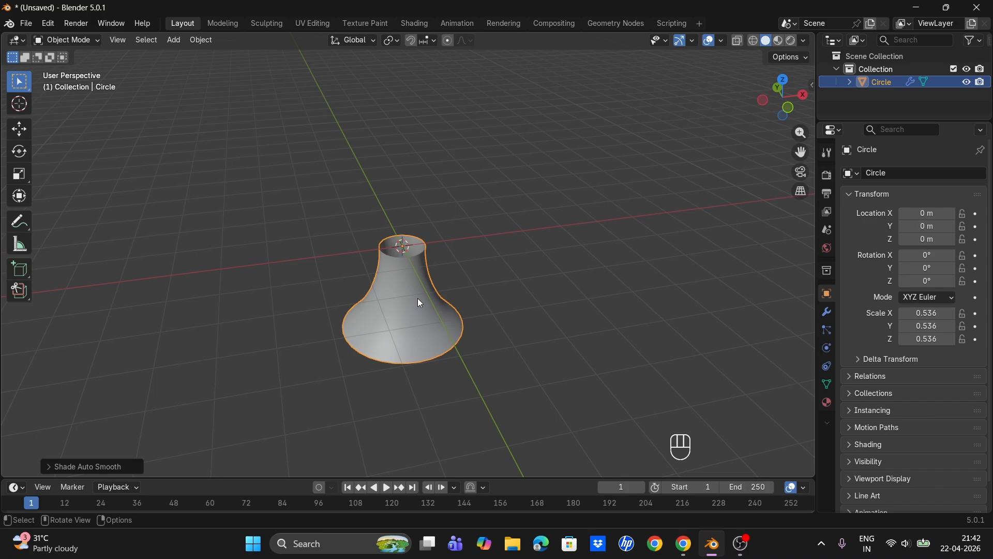
{"action": "left_click", "coordinate": [828, 312]}
{"action": "left_click", "coordinate": [526, 274]}
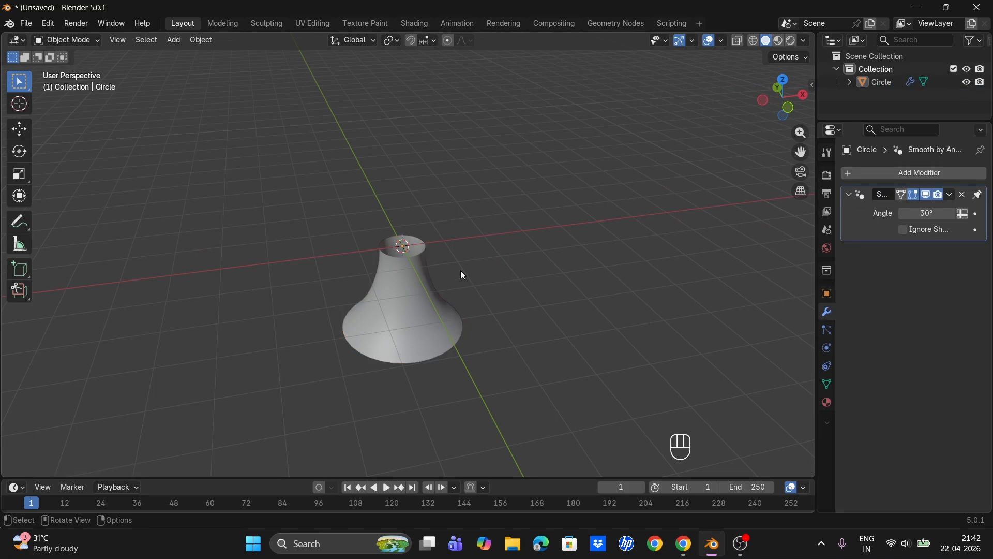
{"action": "middle_click_drag", "start_coordinate": [460, 270], "coordinate": [433, 259]}
- In Edit Mode, select the bottom edge loop and extrude it about 0.36 m down along Z
{"action": "key", "text": "Tab"}
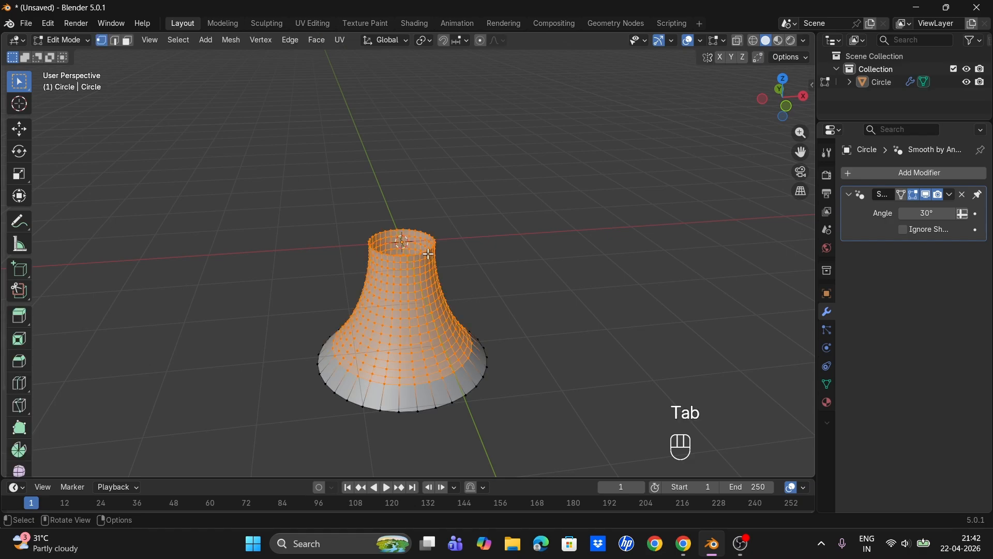
{"action": "key", "text": "KP_1"}
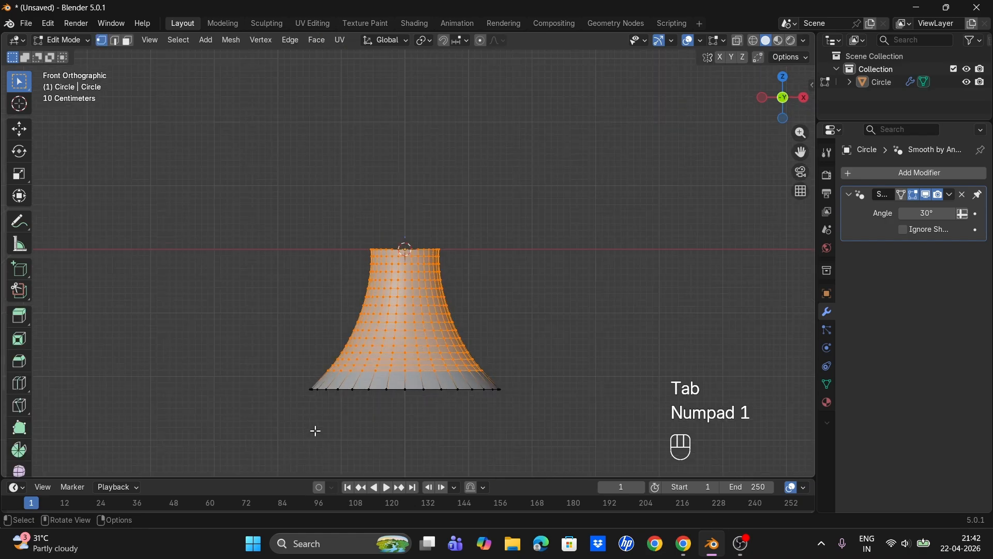
{"action": "key", "text": "2"}
{"action": "scroll", "coordinate": [406, 426], "scroll_direction": "down", "scroll_amount": 2}
{"action": "left_click_drag", "start_coordinate": [304, 412], "coordinate": [607, 340]}
{"action": "key", "text": "e"}
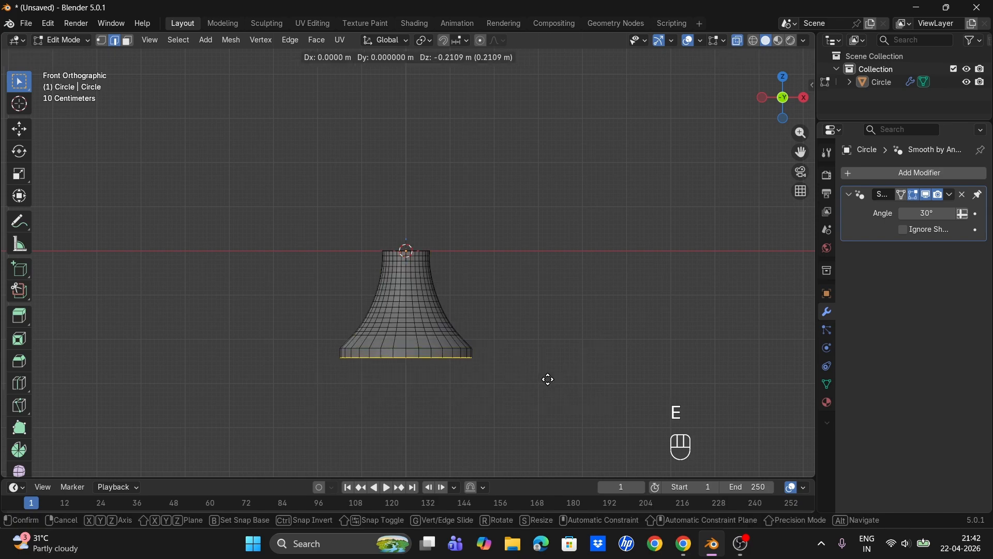
{"action": "key", "text": "z"}
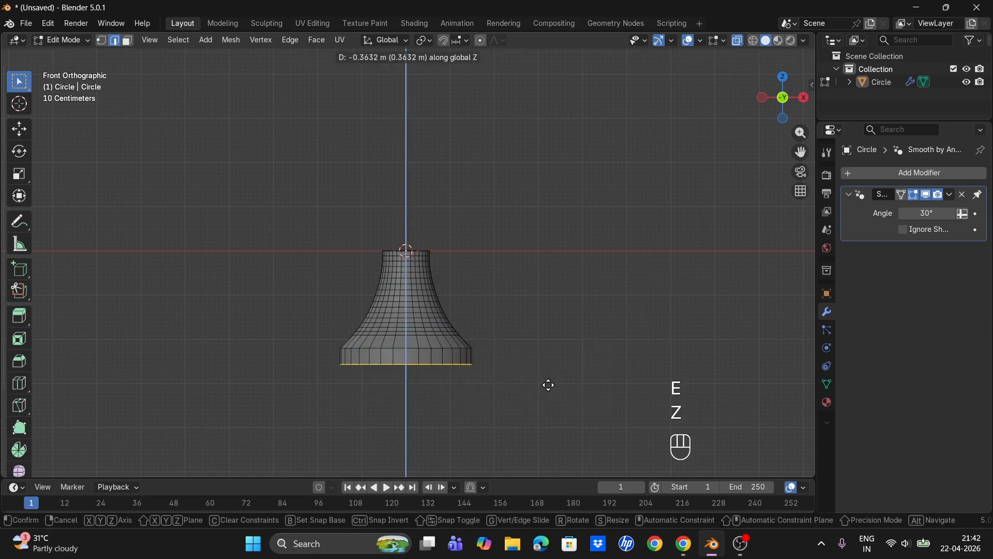
{"action": "left_click", "coordinate": [548, 385]}
- Select the top edge loop and extrude it up about 0.22 m
{"action": "scroll", "coordinate": [430, 228], "scroll_direction": "up", "scroll_amount": 1}
{"action": "left_click_drag", "start_coordinate": [326, 216], "coordinate": [487, 253]}
{"action": "key", "text": "e"}
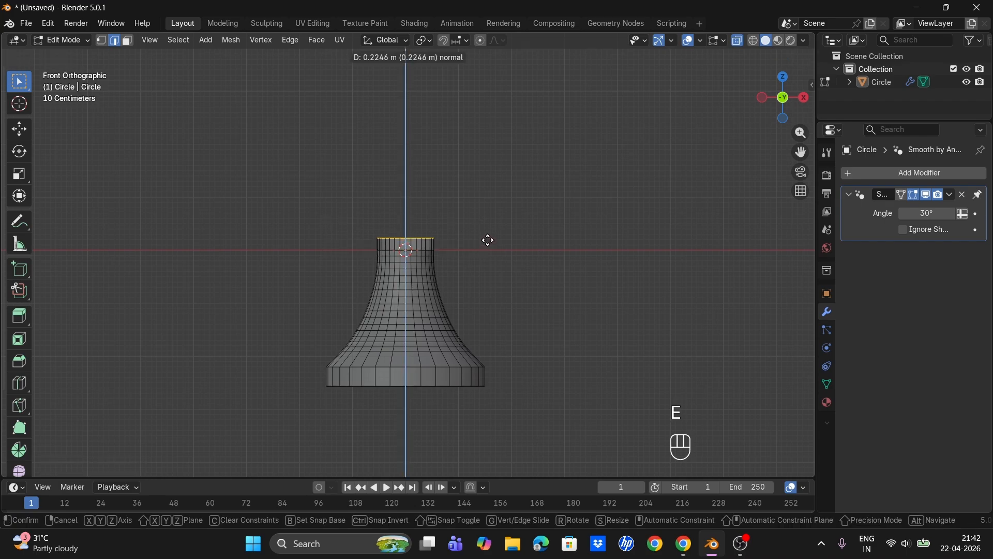
{"action": "left_click", "coordinate": [489, 234]}
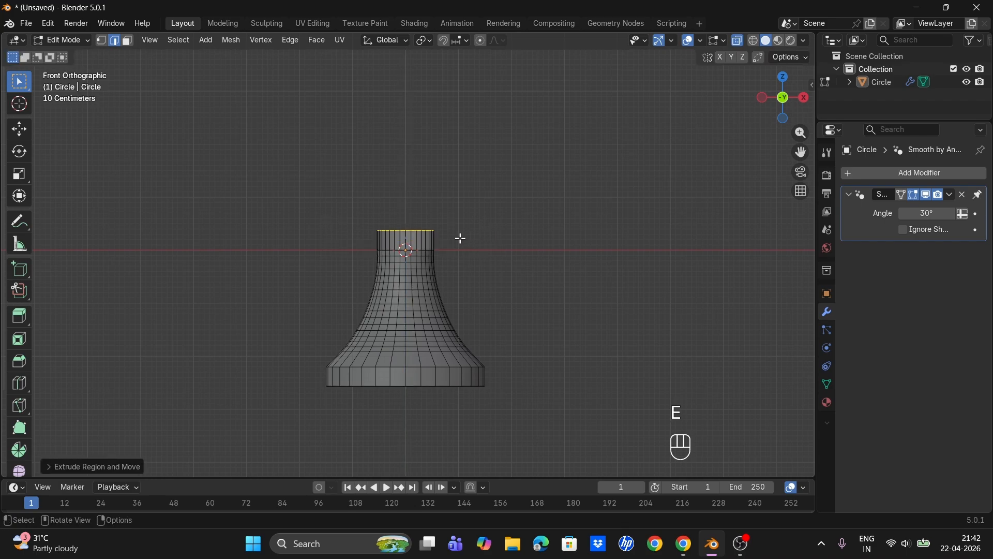
- Add a loop cut in the top extrusion and scale it out to about 1.36 to form a lip
{"action": "key", "text": "ctrl+r"}
{"action": "left_click", "coordinate": [434, 240]}
{"action": "key", "text": "s"}
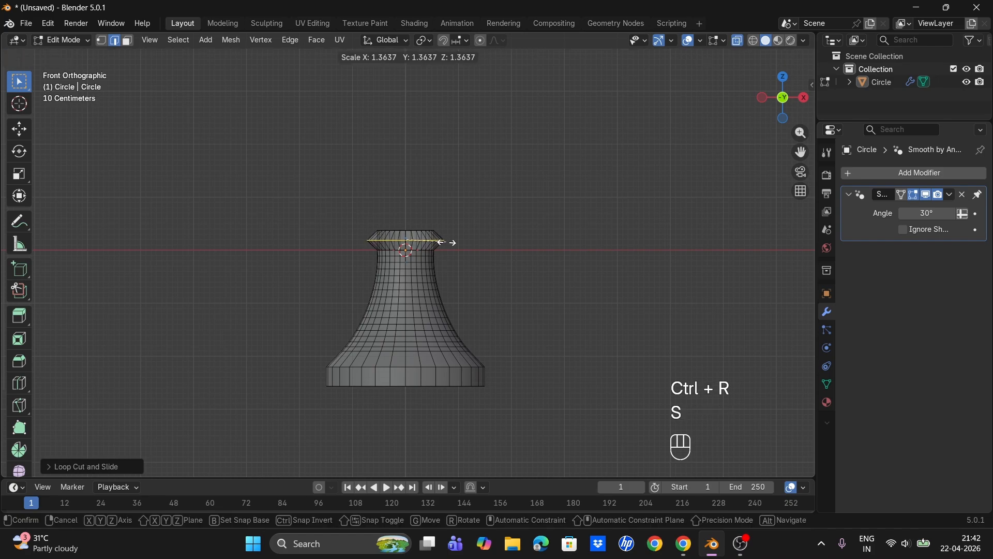
{"action": "left_click", "coordinate": [453, 242]}
- Bevel the lip loop with 16 segments and about 0.113 m offset, then leave Edit Mode
{"action": "key", "text": "ctrl+b"}
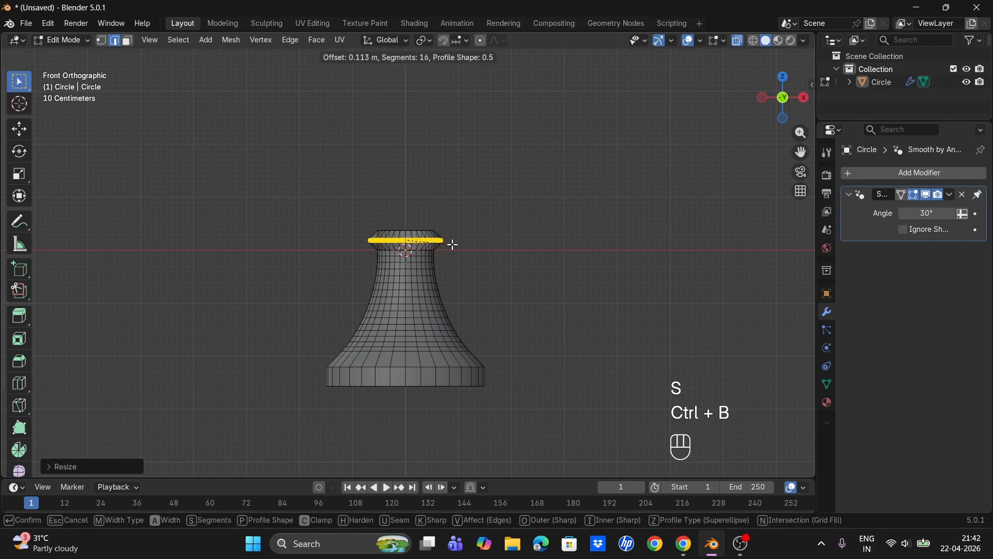
{"action": "left_click", "coordinate": [459, 247]}
{"action": "key", "text": "Tab"}
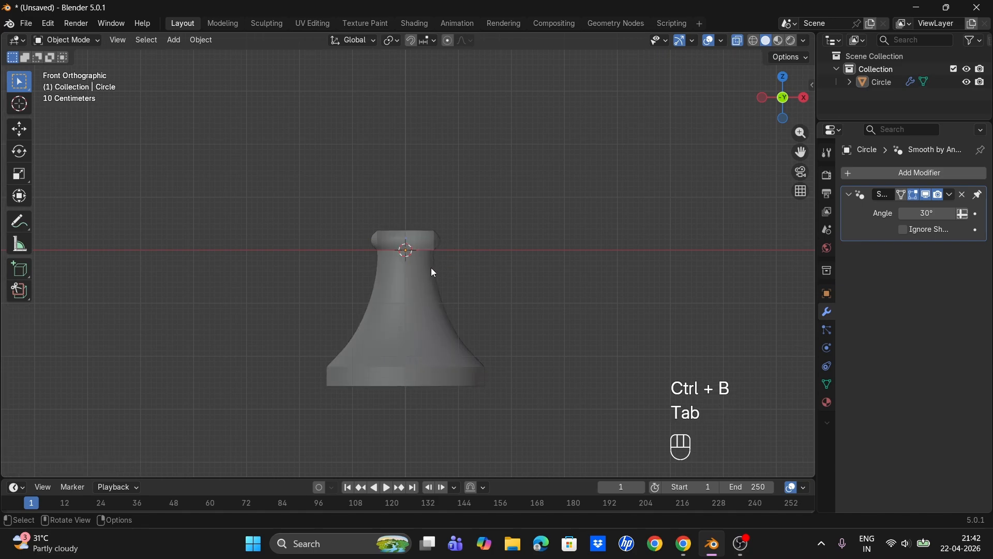
- Select the object and apply Shade Auto Smooth to it again
{"action": "right_click", "coordinate": [417, 265]}
{"action": "left_click", "coordinate": [417, 264]}
{"action": "left_click", "coordinate": [417, 264]}
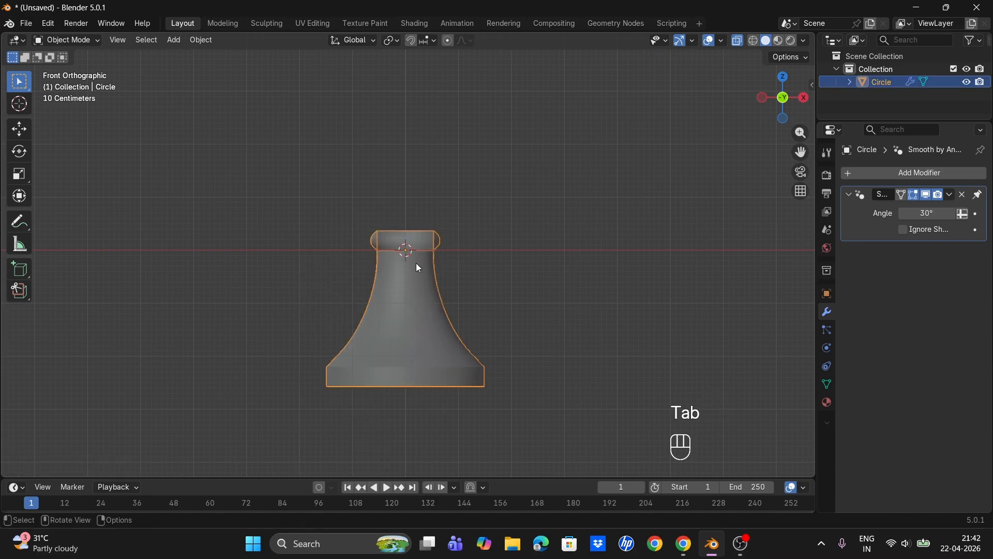
{"action": "right_click", "coordinate": [417, 264]}
{"action": "left_click", "coordinate": [417, 264]}
{"action": "left_click", "coordinate": [740, 41]}
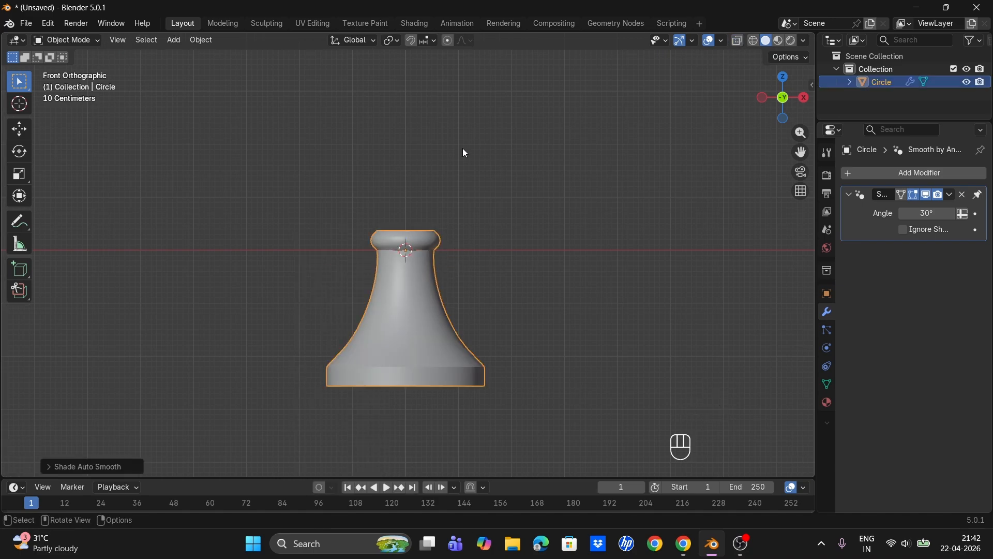
{"action": "middle_click_drag", "start_coordinate": [463, 150], "coordinate": [532, 222]}
- Add a Solidify modifier to the object
{"action": "left_click", "coordinate": [899, 176]}
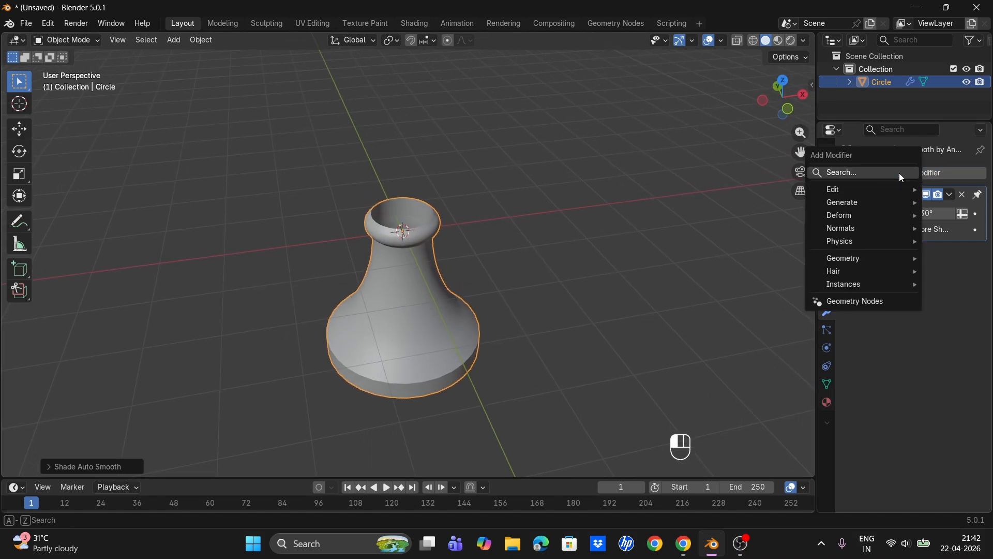
{"action": "mouse_move", "coordinate": [883, 204]}
{"action": "left_click", "coordinate": [731, 397]}
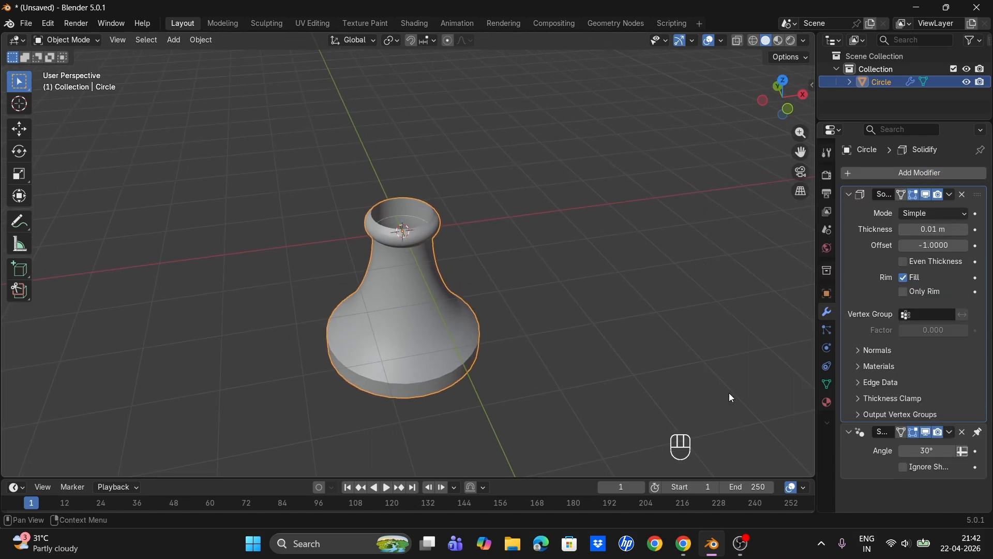
- Apply the object's scale
{"action": "scroll", "coordinate": [448, 272], "scroll_direction": "up", "scroll_amount": 3}
{"action": "key", "text": "ctrl+a"}
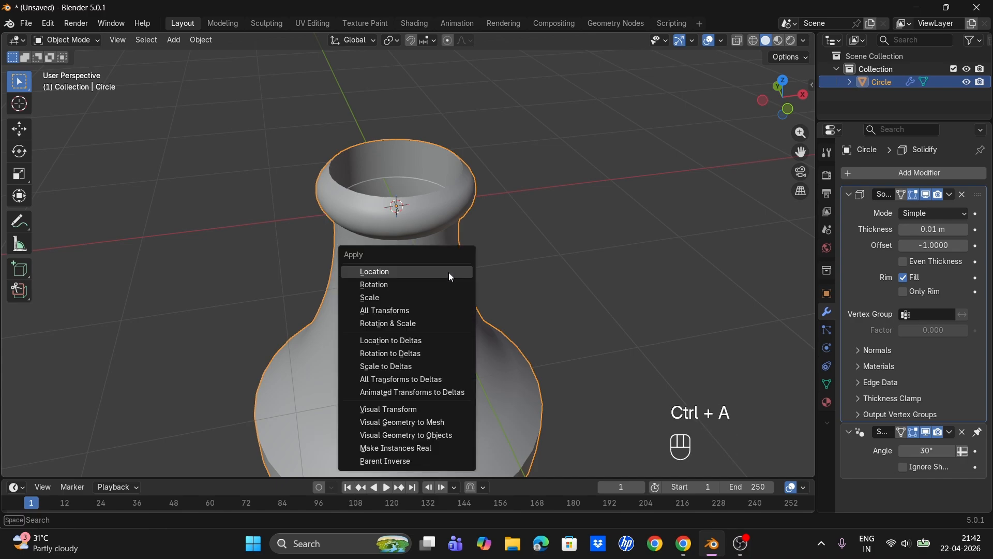
{"action": "left_click", "coordinate": [424, 297]}
- Set the Solidify thickness to -0.06 m and apply the modifier
{"action": "left_click_drag", "start_coordinate": [933, 233], "coordinate": [888, 230]}
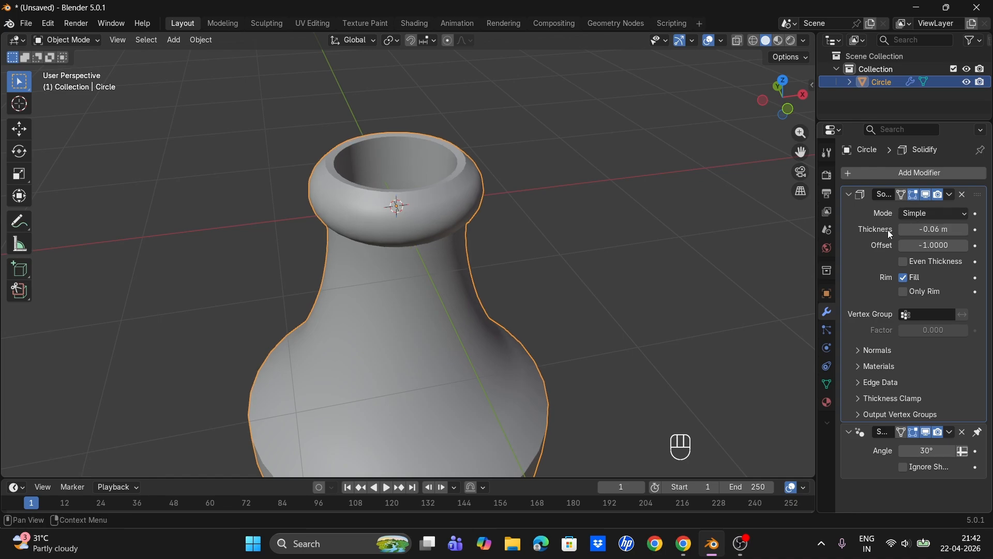
{"action": "scroll", "coordinate": [590, 296], "scroll_direction": "down", "scroll_amount": 4}
{"action": "middle_click_drag", "start_coordinate": [591, 296], "coordinate": [582, 247]}
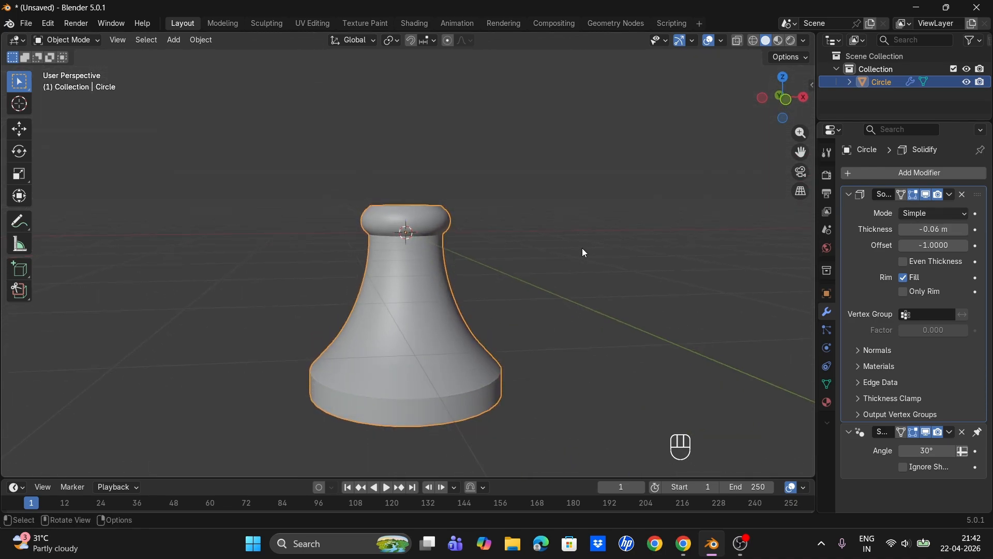
{"action": "left_click", "coordinate": [953, 194]}
{"action": "left_click", "coordinate": [914, 211]}
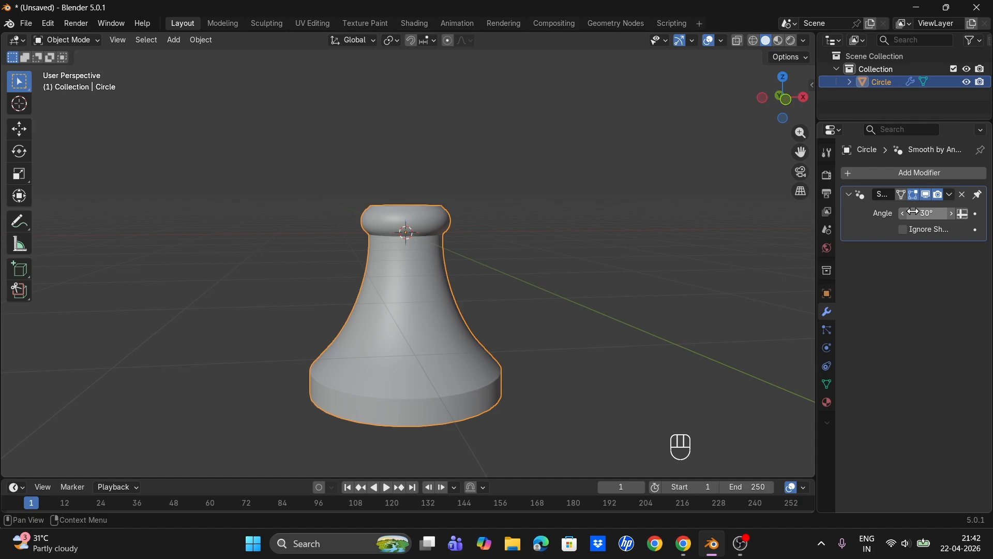
- Select the vase and scale it down to about 0.61
{"action": "left_click", "coordinate": [530, 203]}
{"action": "left_click", "coordinate": [382, 356]}
{"action": "key", "text": "s"}
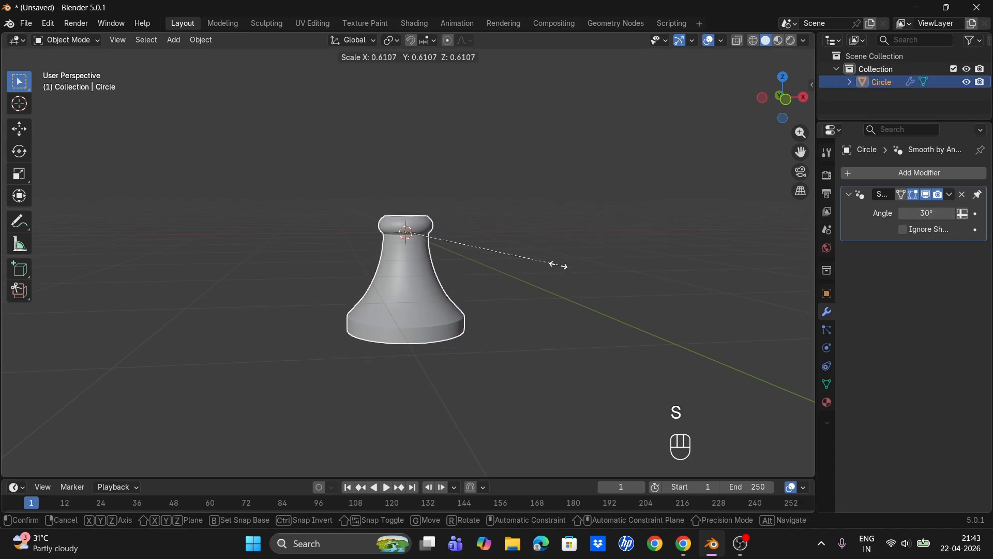
{"action": "left_click", "coordinate": [558, 266]}
- Add a cube and move it about 2.63 m down along Z below the vase
{"action": "key", "text": "shift+a"}
{"action": "left_click", "coordinate": [410, 163]}
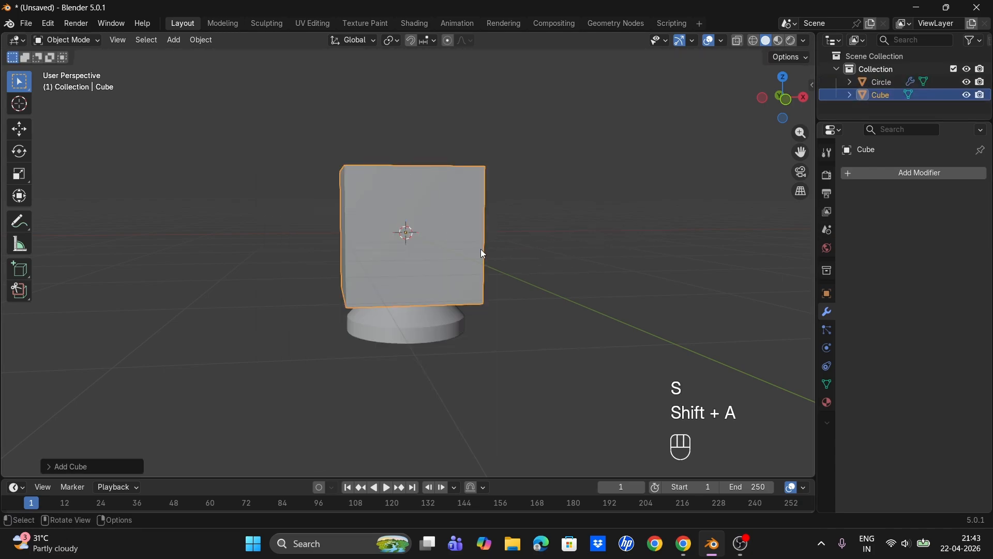
{"action": "key", "text": "g"}
{"action": "key", "text": "z"}
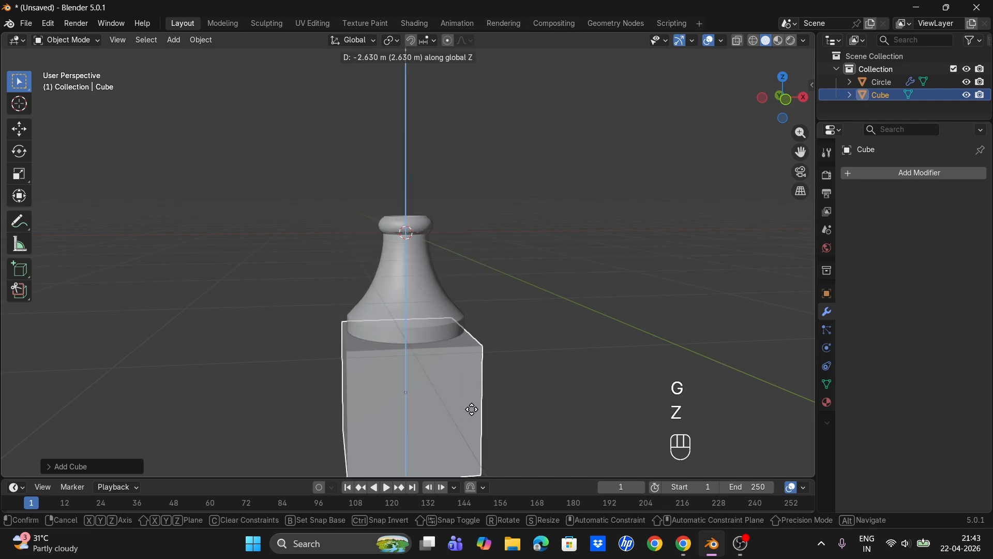
{"action": "left_click", "coordinate": [472, 409]}
- Flatten the cube by scaling it along Z to about 0.36
{"action": "key", "text": "s"}
{"action": "key", "text": "z"}
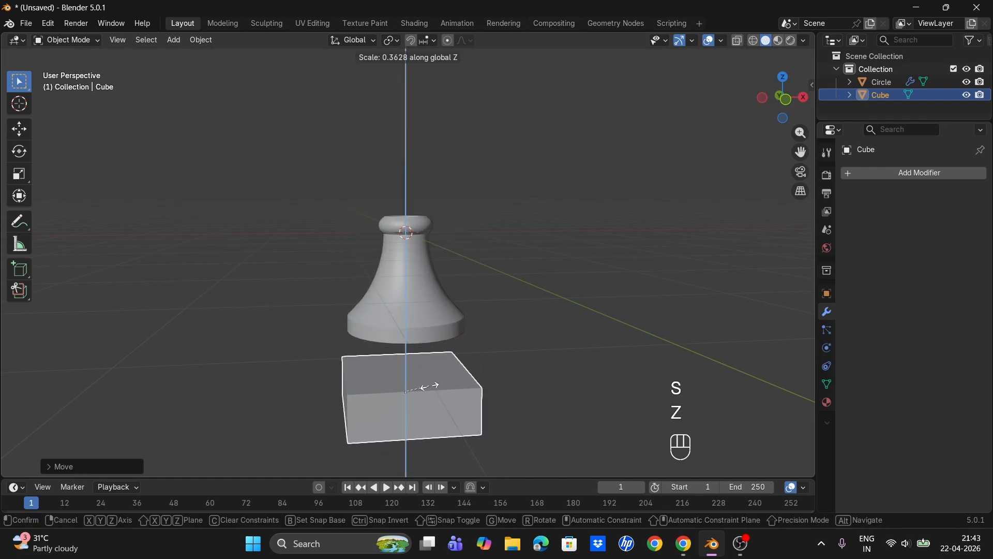
{"action": "left_click", "coordinate": [426, 400]}
- Move the cube up along Z toward the base of the vase
{"action": "key", "text": "g"}
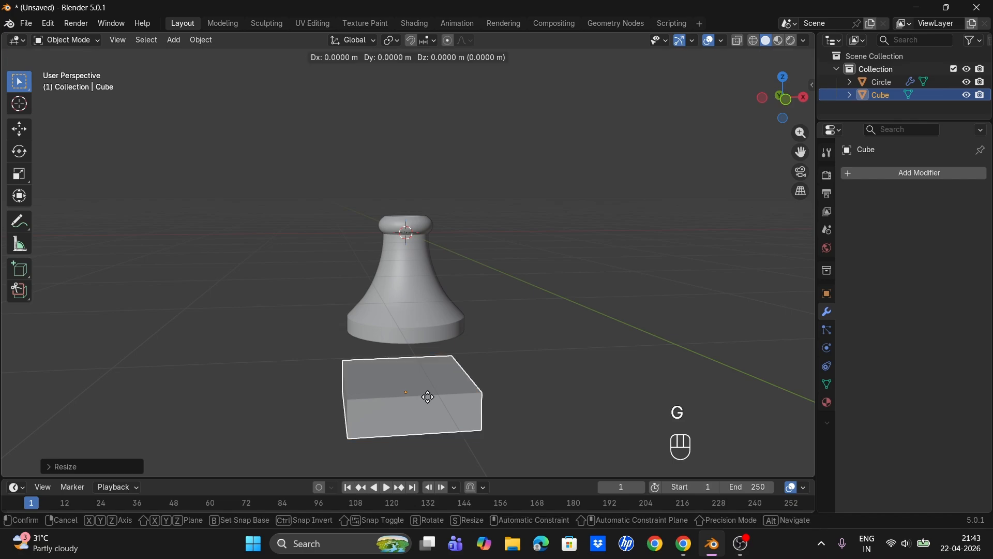
{"action": "key", "text": "z"}
{"action": "left_click", "coordinate": [438, 356]}
{"action": "key", "text": "KP_1"}
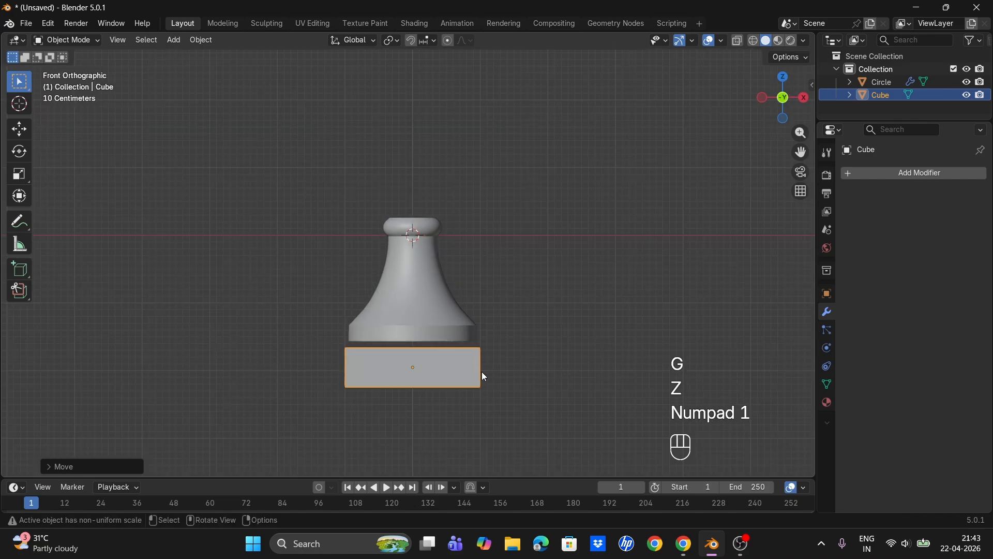
- Widen the cube by scaling it along X to about 1.48
{"action": "key", "text": "s"}
{"action": "key", "text": "x"}
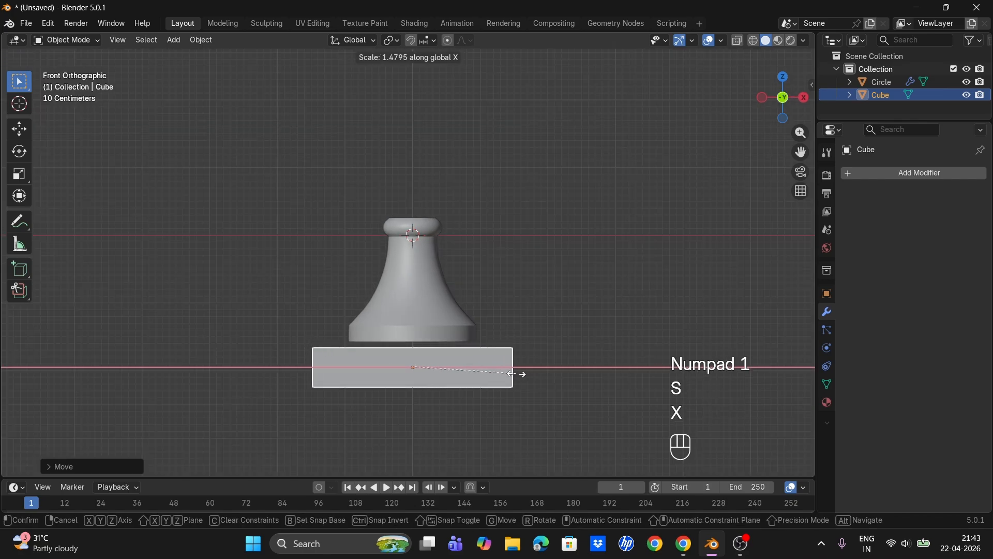
{"action": "left_click", "coordinate": [513, 375]}
- Raise the slab about 0.11 m along Z so it meets the vase base
{"action": "key", "text": "g"}
{"action": "key", "text": "z"}
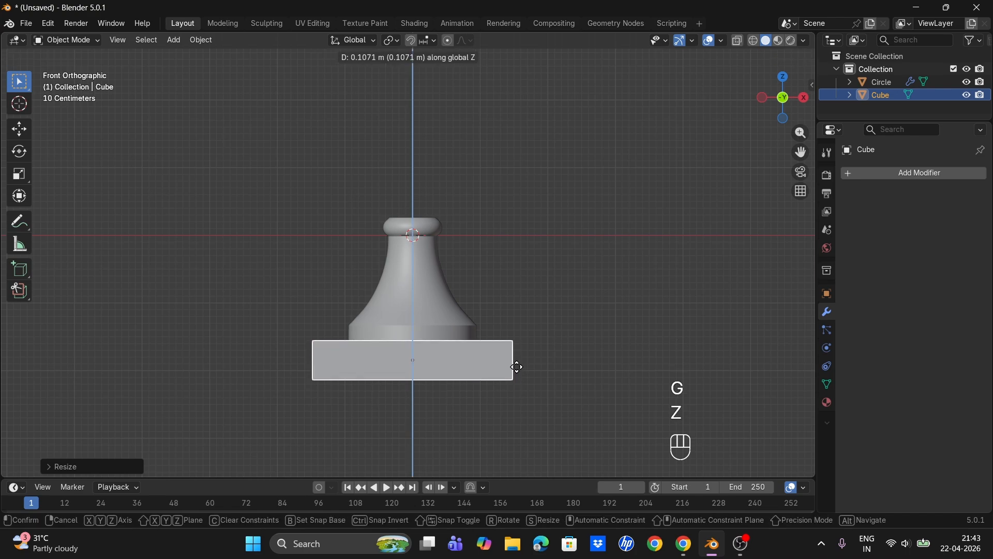
{"action": "left_click", "coordinate": [518, 367]}
{"action": "middle_click_drag", "start_coordinate": [496, 349], "coordinate": [508, 382]}
- Scale the slab along Y to about 1.22 and apply its scale
{"action": "key", "text": "KP_7"}
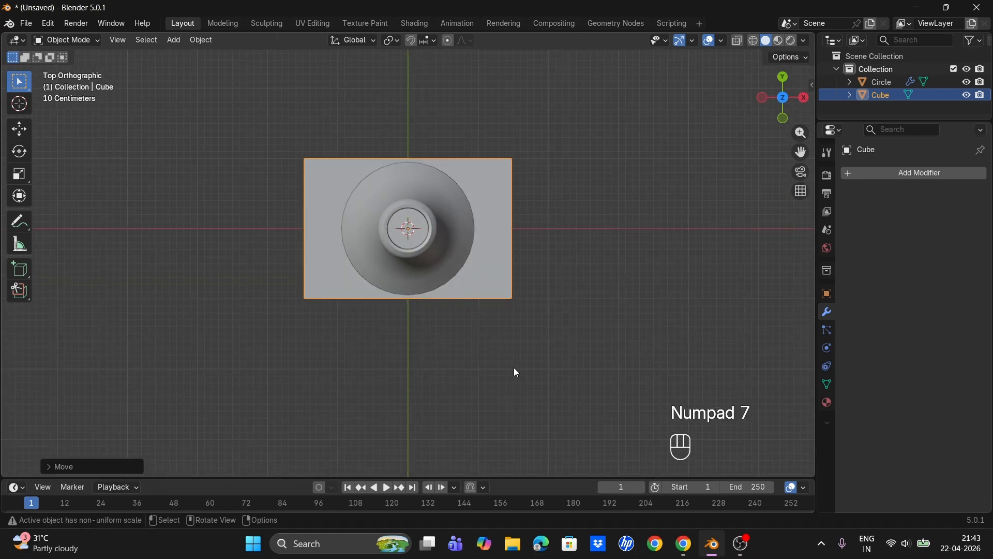
{"action": "key", "text": "s"}
{"action": "key", "text": "y"}
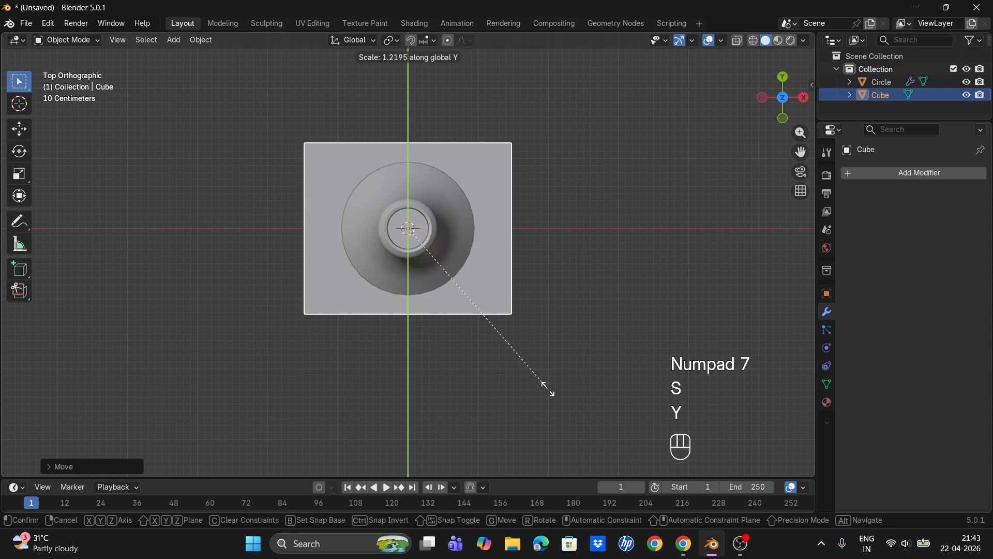
{"action": "left_click", "coordinate": [545, 386]}
{"action": "middle_click_drag", "start_coordinate": [545, 386], "coordinate": [477, 427]}
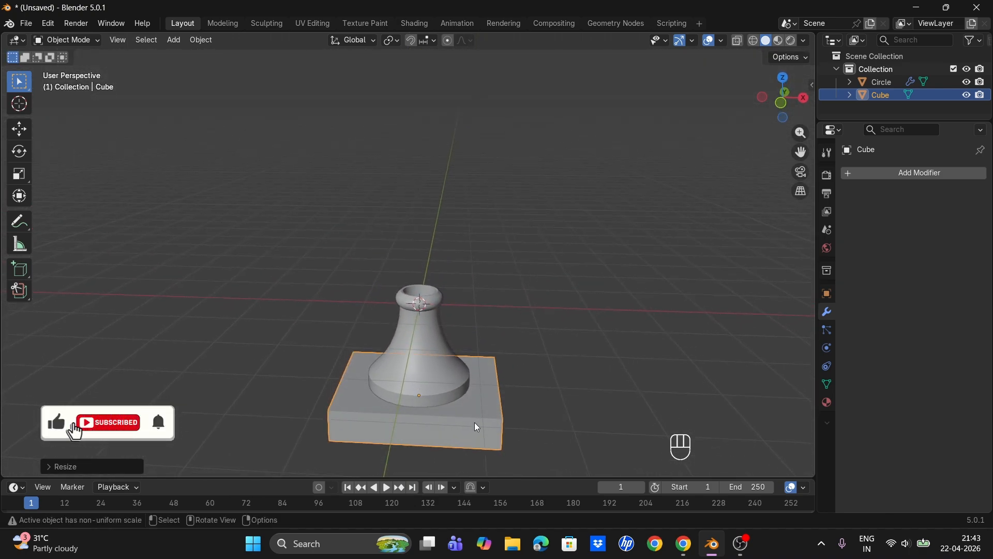
{"action": "key", "text": "ctrl+a"}
{"action": "left_click", "coordinate": [421, 348]}
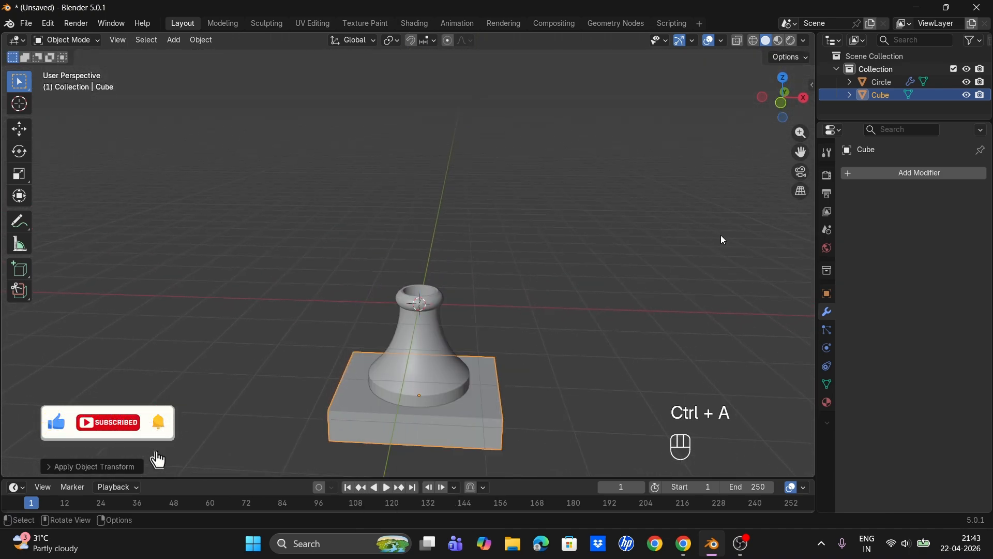
- Add a Bevel modifier to the slab with 5 segments and apply it
{"action": "left_click", "coordinate": [880, 172]}
{"action": "left_click", "coordinate": [731, 197]}
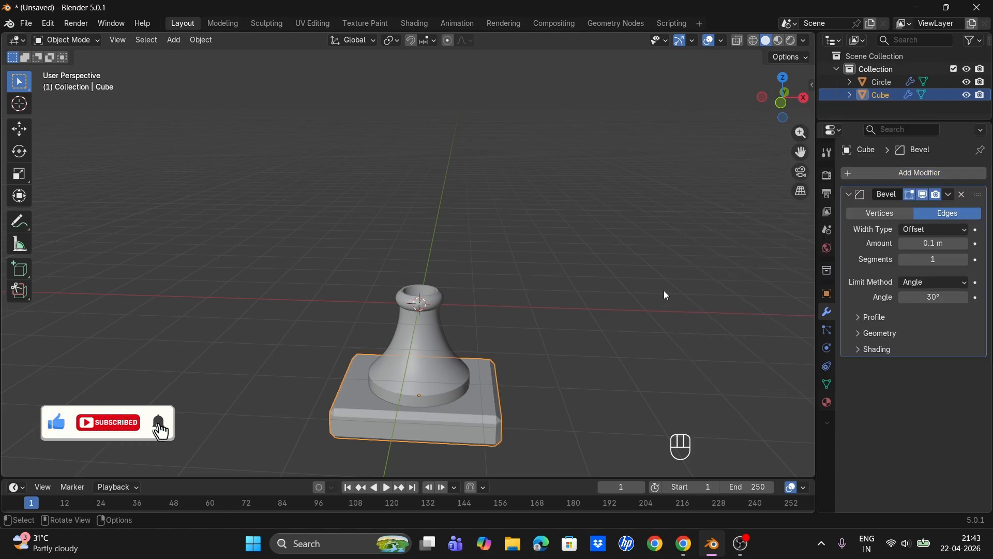
{"action": "middle_click_drag", "start_coordinate": [665, 295], "coordinate": [647, 279]}
{"action": "left_click_drag", "start_coordinate": [805, 156], "coordinate": [805, 78]}
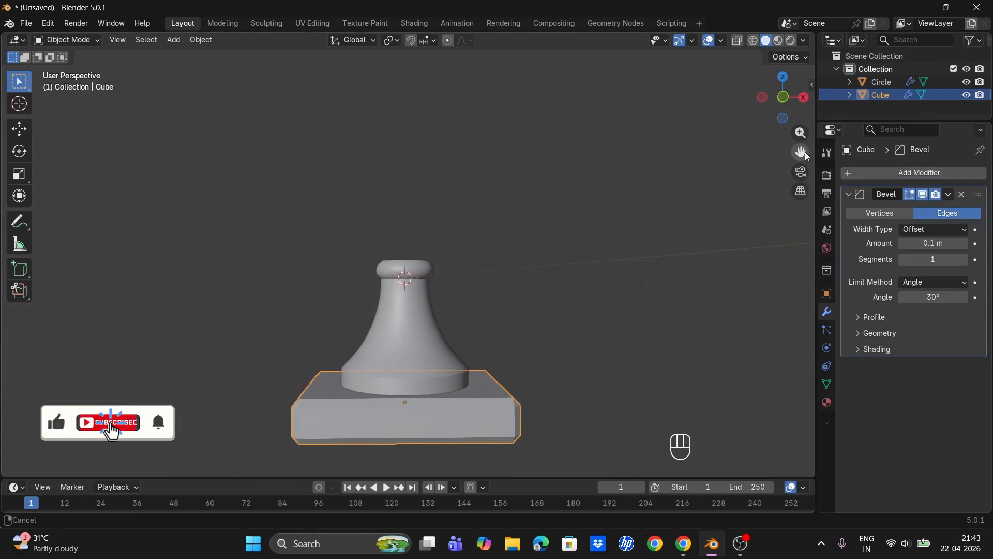
{"action": "left_click_drag", "start_coordinate": [963, 260], "coordinate": [979, 260]}
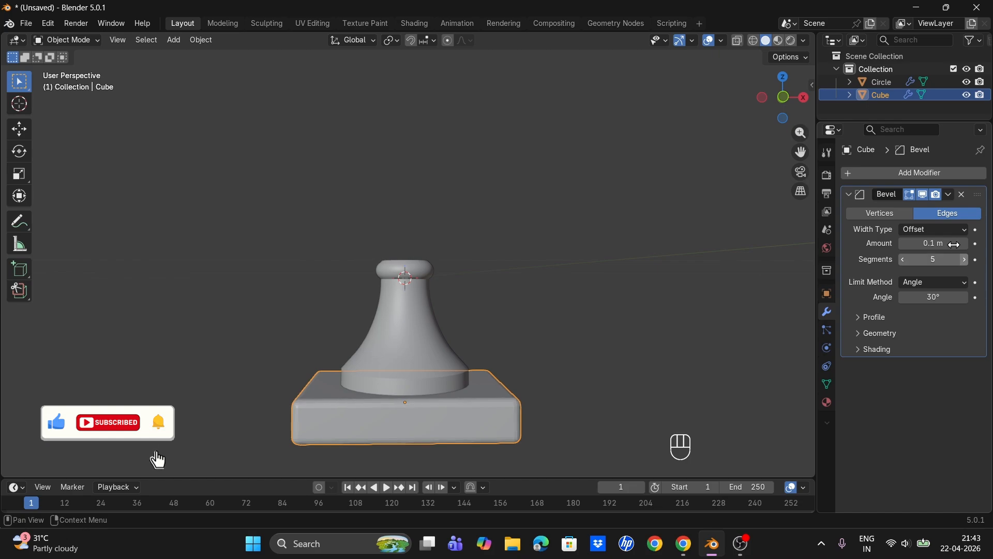
{"action": "left_click", "coordinate": [949, 194]}
{"action": "left_click", "coordinate": [886, 207]}
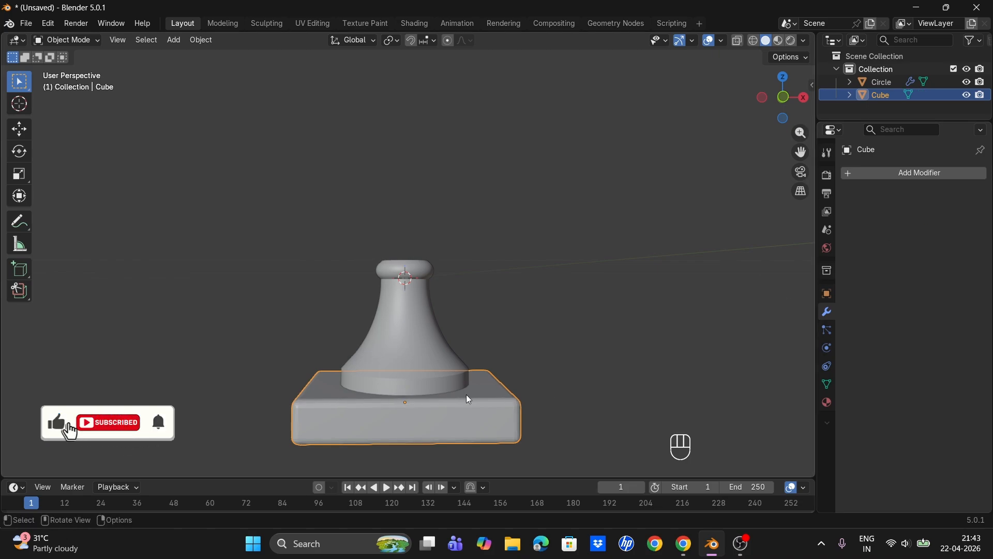
- Shade the slab auto smooth
{"action": "right_click", "coordinate": [439, 414]}
{"action": "left_click", "coordinate": [401, 289]}
- Add a Bevel modifier to the vase with amount 0.11 m and 3 segments
{"action": "left_click", "coordinate": [423, 366]}
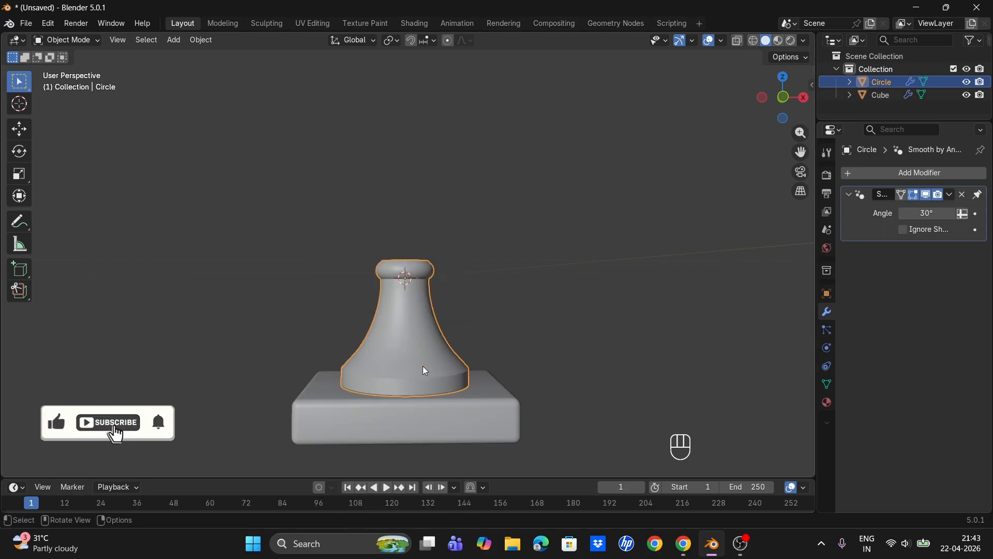
{"action": "left_click", "coordinate": [895, 174]}
{"action": "mouse_move", "coordinate": [896, 177]}
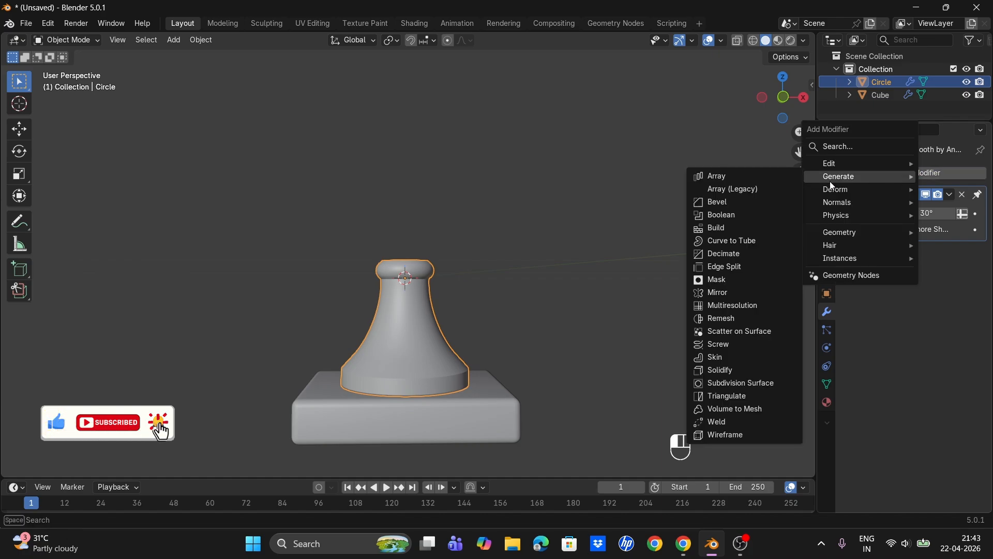
{"action": "left_click", "coordinate": [749, 207]}
{"action": "middle_click_drag", "start_coordinate": [480, 263], "coordinate": [660, 281]}
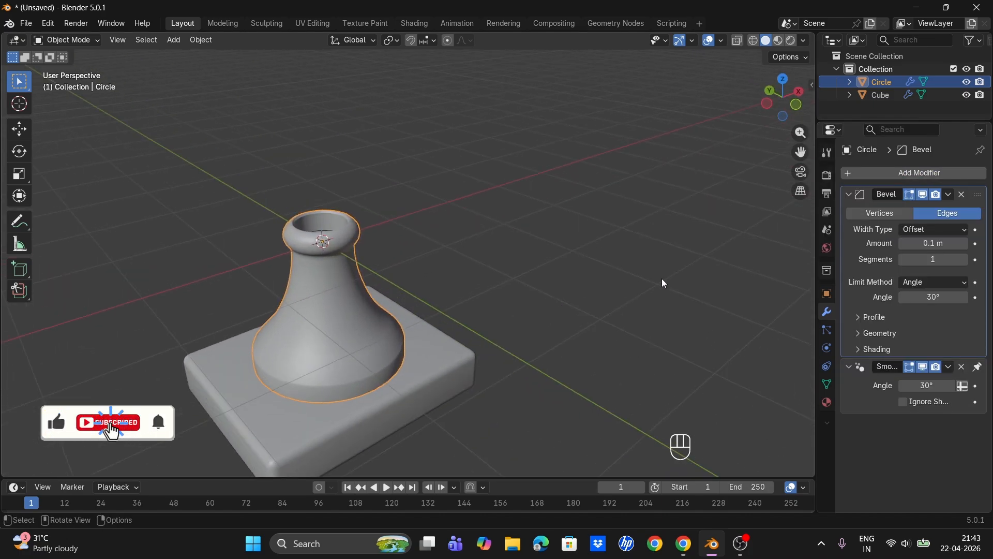
{"action": "left_click", "coordinate": [965, 243]}
{"action": "left_click", "coordinate": [965, 259]}
{"action": "left_click", "coordinate": [965, 260]}
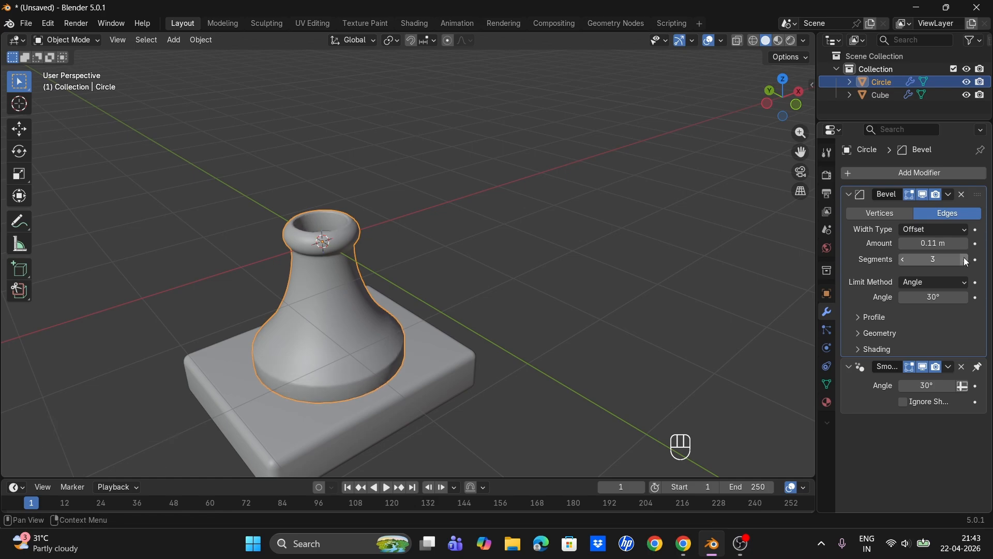
- Apply the vase's Bevel modifier
{"action": "middle_click_drag", "start_coordinate": [479, 311], "coordinate": [434, 245]}
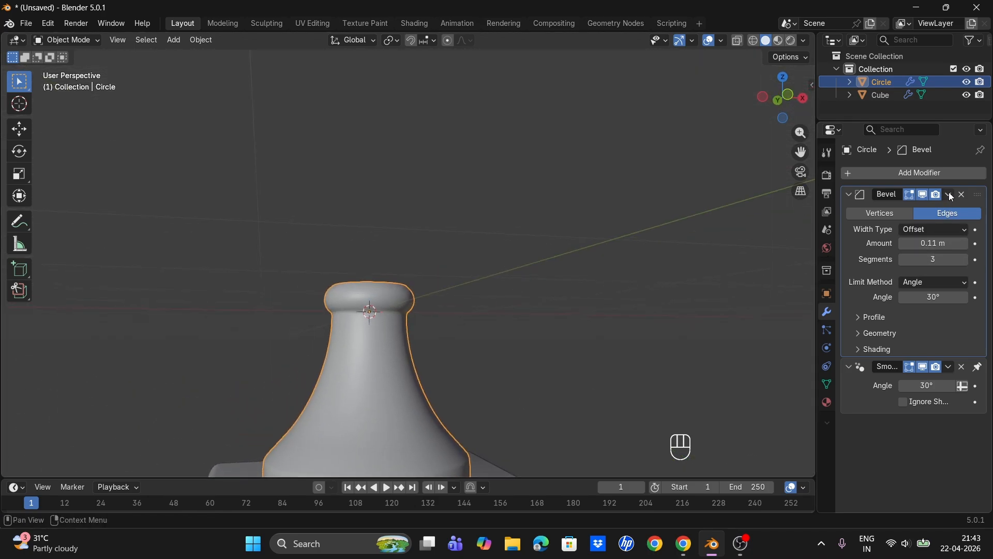
{"action": "left_click", "coordinate": [951, 196]}
{"action": "left_click", "coordinate": [901, 213]}
{"action": "left_click", "coordinate": [536, 304]}
{"action": "middle_click_drag", "start_coordinate": [536, 304], "coordinate": [411, 253]}
- Add a UV sphere
{"action": "key", "text": "shift+a"}
{"action": "mouse_move", "coordinate": [421, 177]}
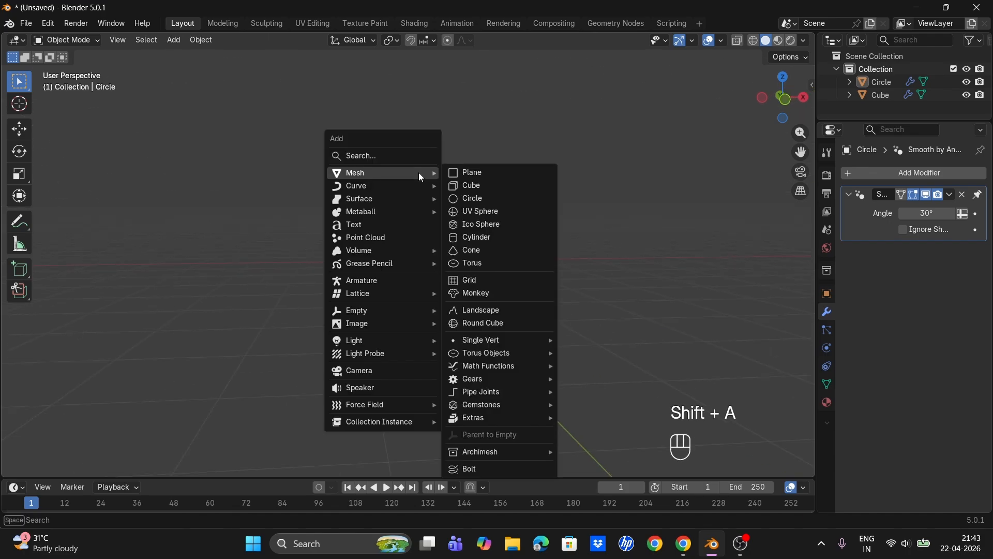
{"action": "left_click", "coordinate": [489, 211]}
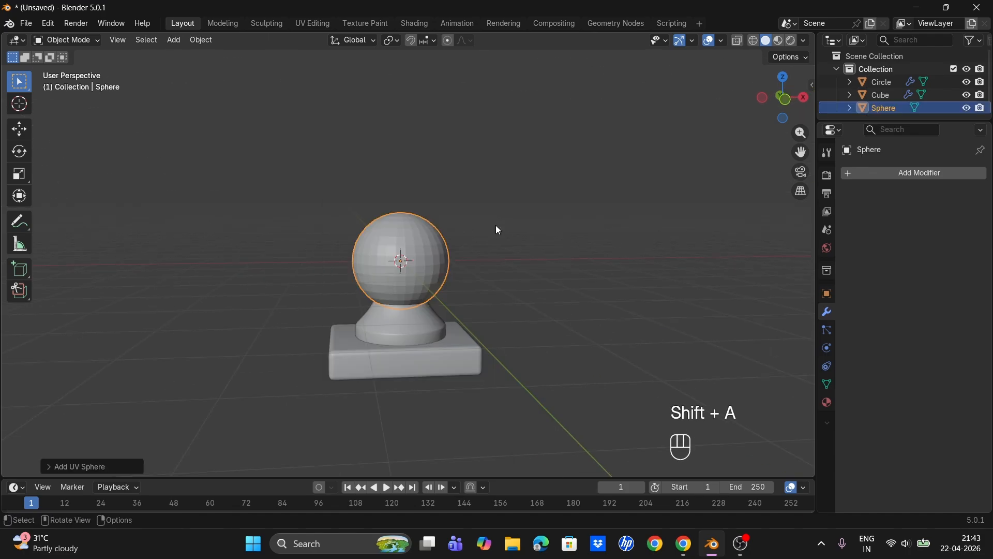
- Raise the sphere about 2.62 m along Z and scale it up to about 1.8
{"action": "middle_click_drag", "start_coordinate": [499, 229], "coordinate": [454, 321]}
{"action": "key", "text": "g"}
{"action": "key", "text": "z"}
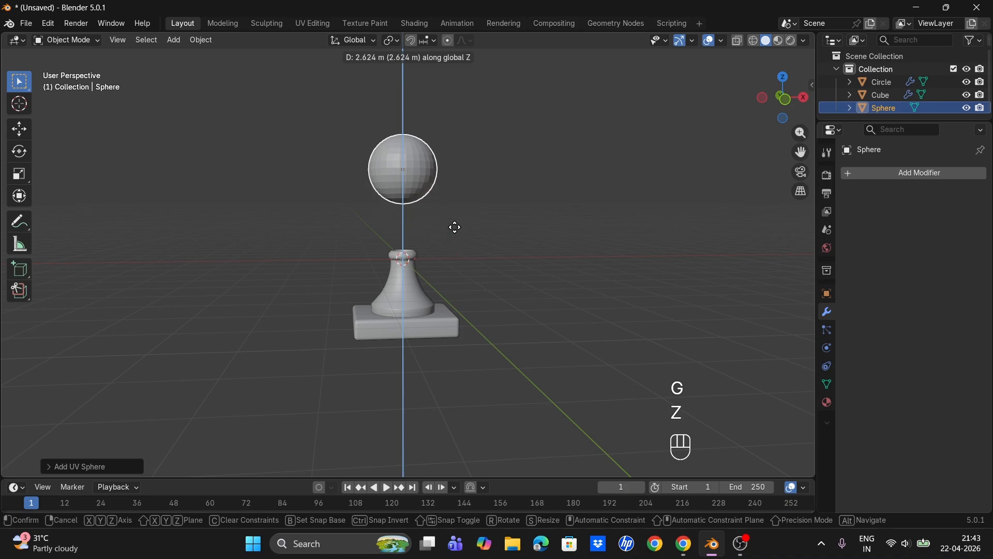
{"action": "left_click", "coordinate": [455, 227]}
{"action": "key", "text": "s"}
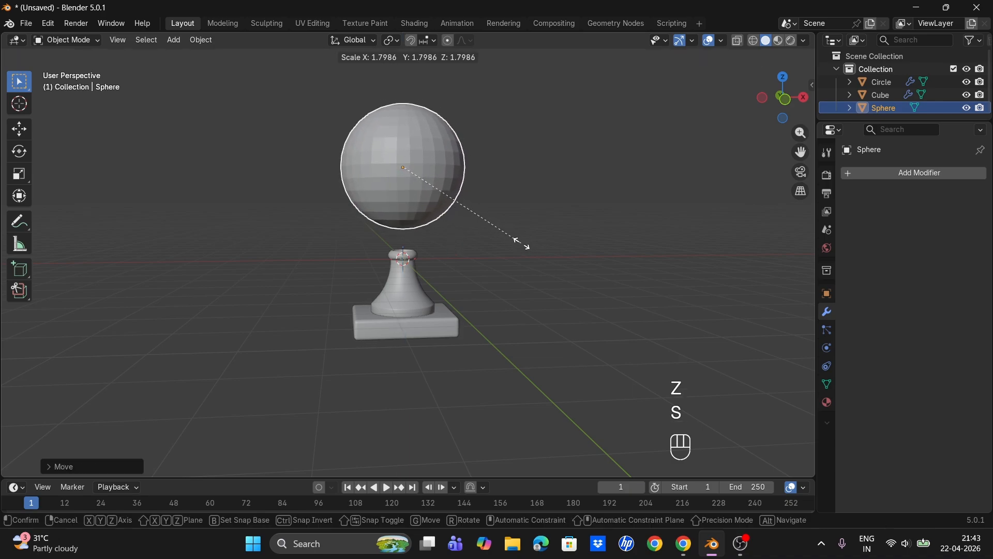
{"action": "left_click", "coordinate": [510, 237]}
- In Edit Mode with X-ray on, box-select and delete the sphere's upper-half vertices
{"action": "key", "text": "KP_1"}
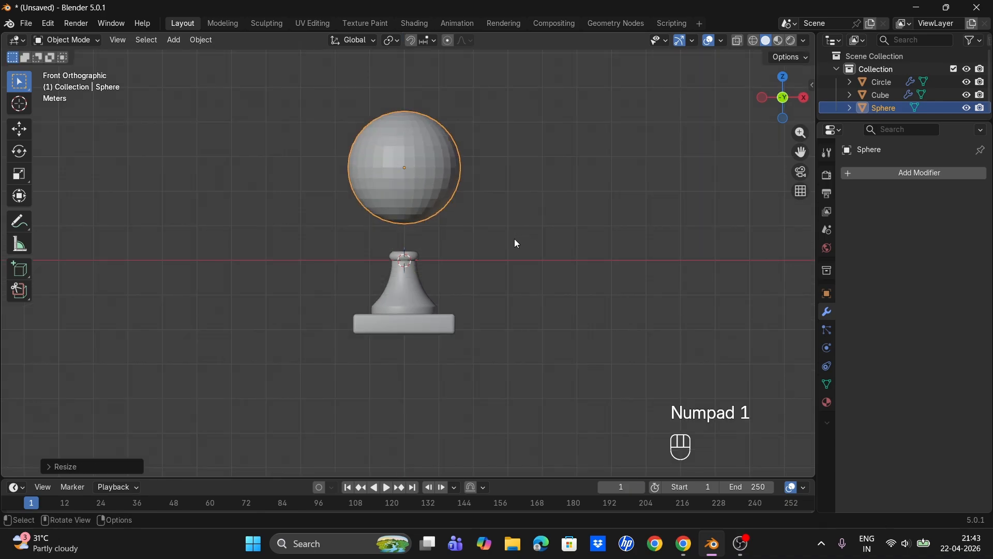
{"action": "key", "text": "Tab"}
{"action": "left_click_drag", "start_coordinate": [796, 158], "coordinate": [793, 219]}
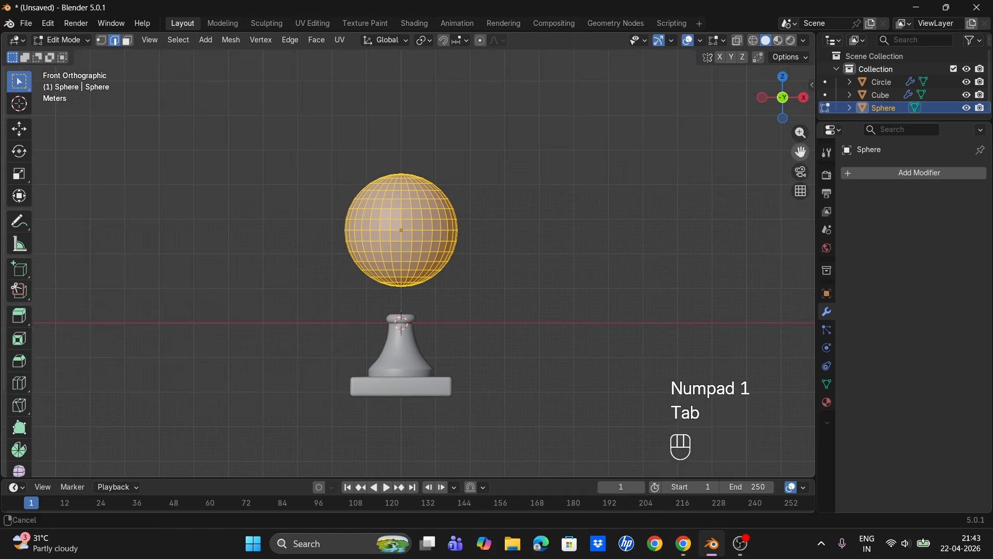
{"action": "left_click", "coordinate": [738, 41]}
{"action": "left_click_drag", "start_coordinate": [209, 49], "coordinate": [609, 228]}
{"action": "key", "text": "x"}
{"action": "left_click", "coordinate": [480, 245]}
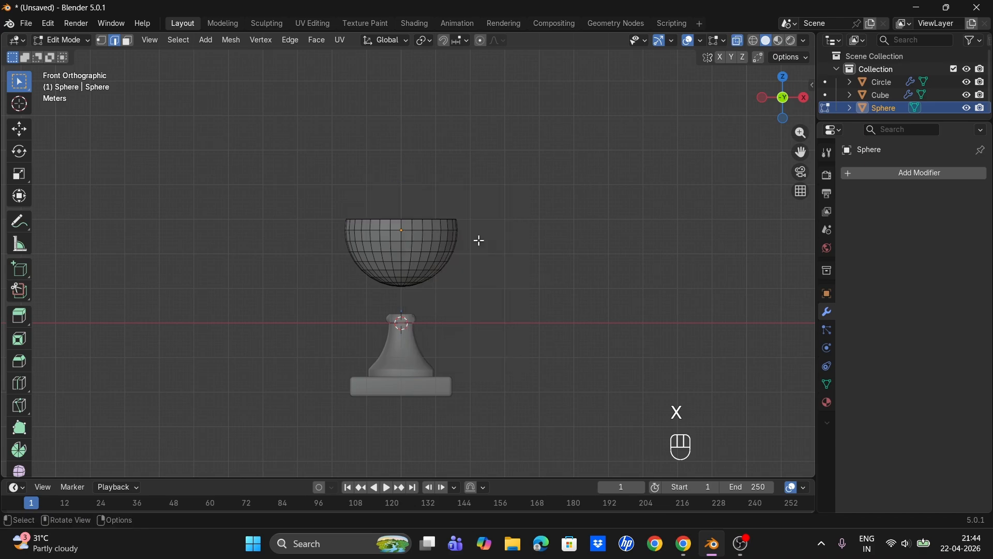
- With proportional editing at about 2.59 m size, move the bowl's bottom vertex about 1.58 m down along Z
{"action": "mouse_move", "coordinate": [407, 298]}
{"action": "middle_mouse_down"}
{"action": "mouse_move", "coordinate": [413, 248]}
{"action": "mouse_move", "coordinate": [411, 306]}
{"action": "middle_mouse_up"}
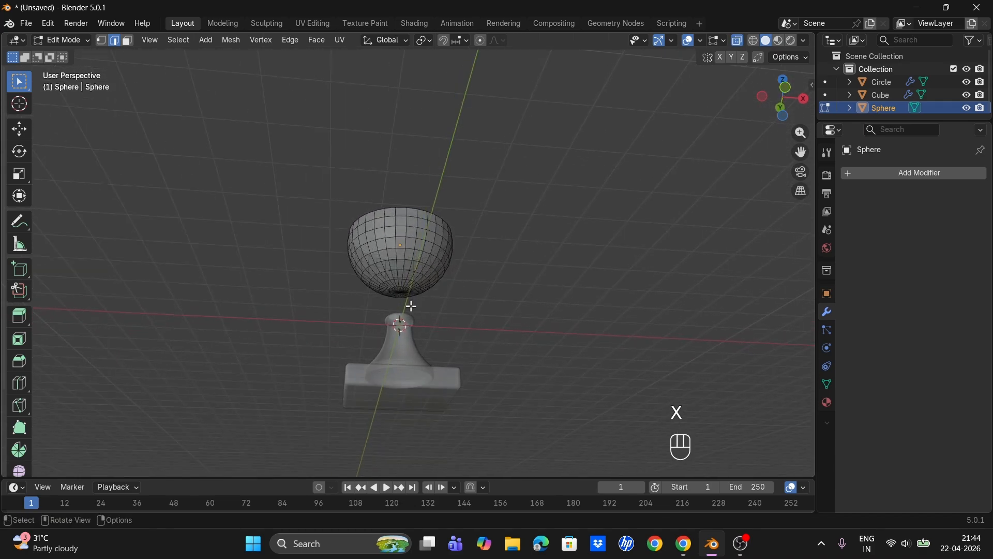
{"action": "key", "text": "1"}
{"action": "scroll", "coordinate": [412, 307], "scroll_direction": "up", "scroll_amount": 4}
{"action": "scroll", "coordinate": [401, 364], "scroll_direction": "down", "scroll_amount": 6}
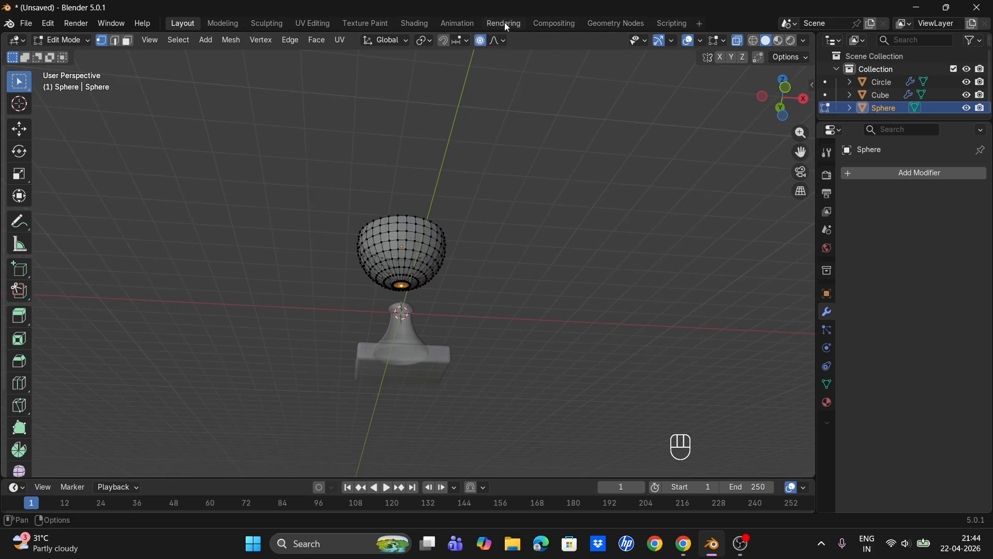
{"action": "left_click", "coordinate": [502, 40]}
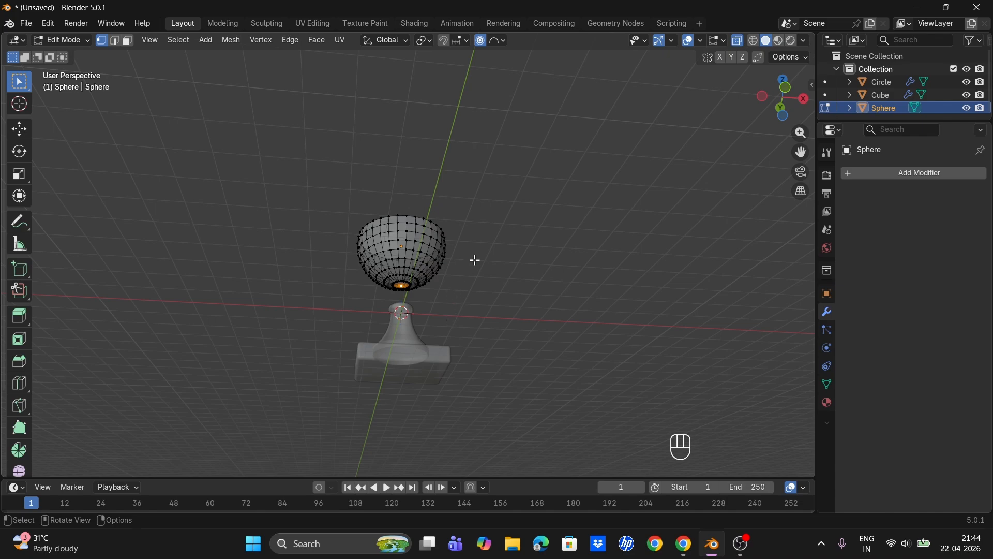
{"action": "mouse_move", "coordinate": [476, 260]}
{"action": "middle_mouse_down"}
{"action": "mouse_move", "coordinate": [485, 238]}
{"action": "mouse_move", "coordinate": [485, 281]}
{"action": "mouse_move", "coordinate": [475, 262]}
{"action": "middle_mouse_up"}
{"action": "key", "text": "g"}
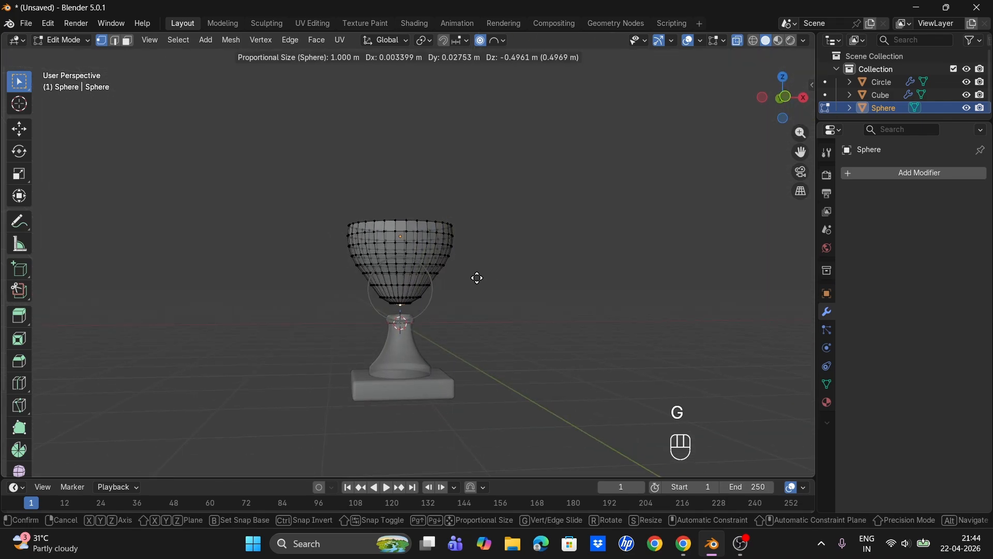
{"action": "scroll", "coordinate": [477, 279], "scroll_direction": "down", "scroll_amount": 10}
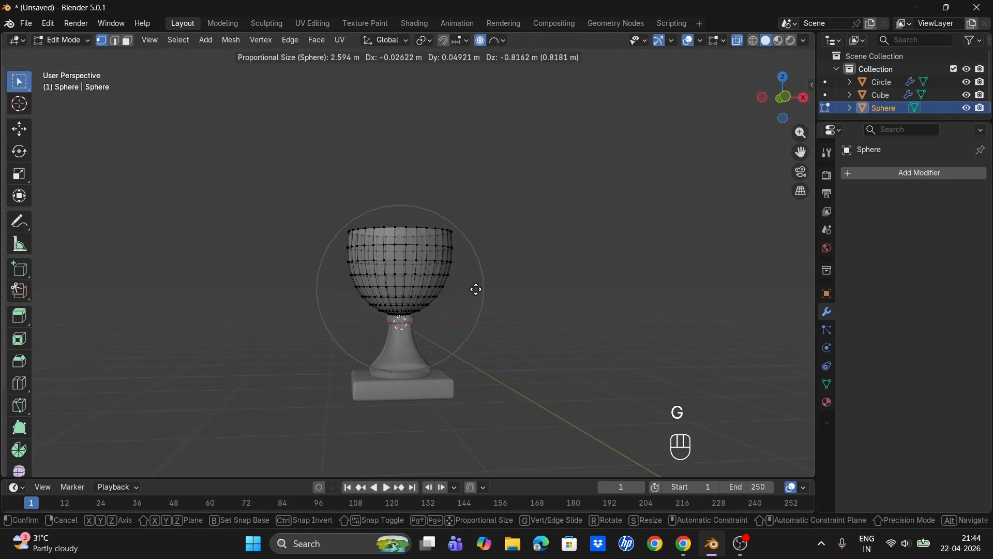
{"action": "key", "text": "z"}
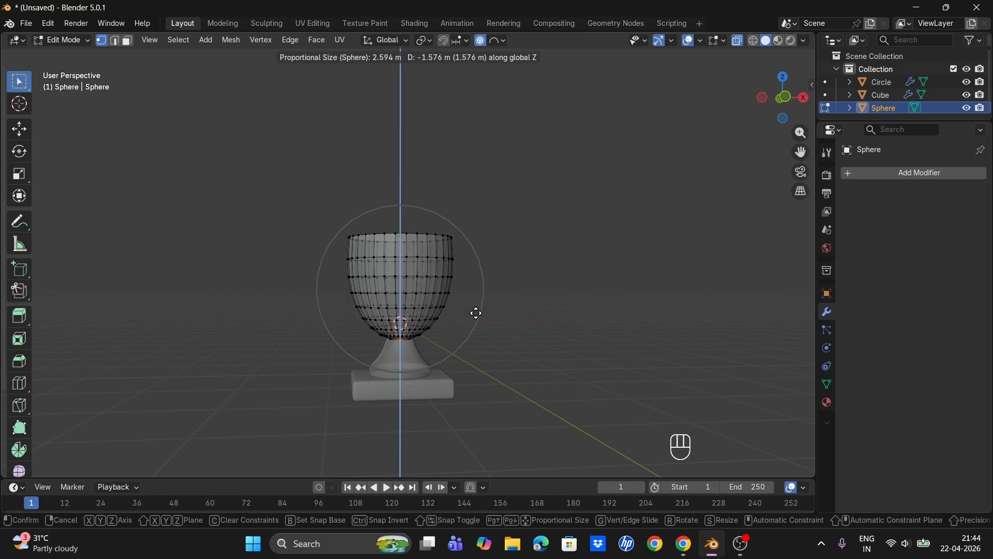
{"action": "left_click", "coordinate": [477, 313]}
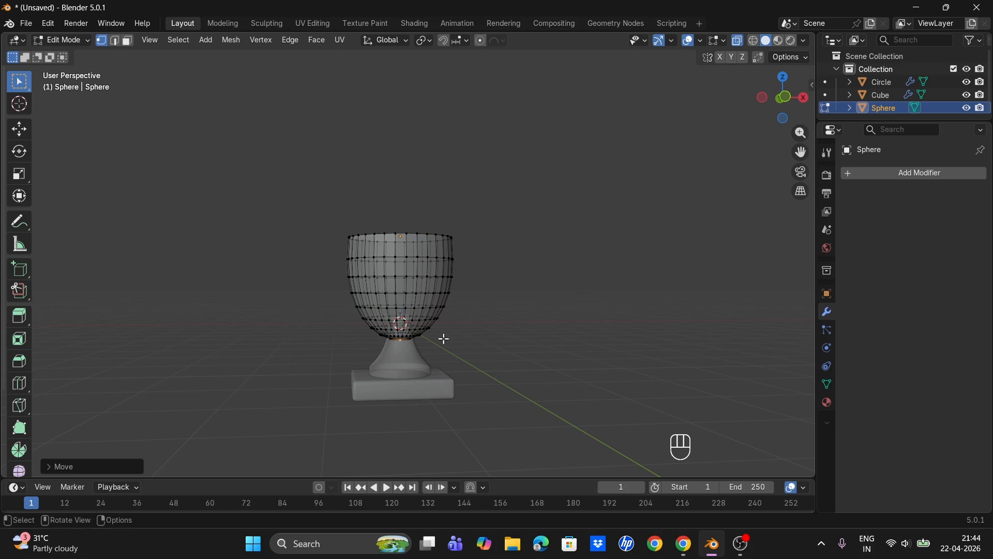
- Return to Object Mode and move the cup about 0.63 m along Z
{"action": "key", "text": "Tab"}
{"action": "key", "text": "g"}
{"action": "key", "text": "z"}
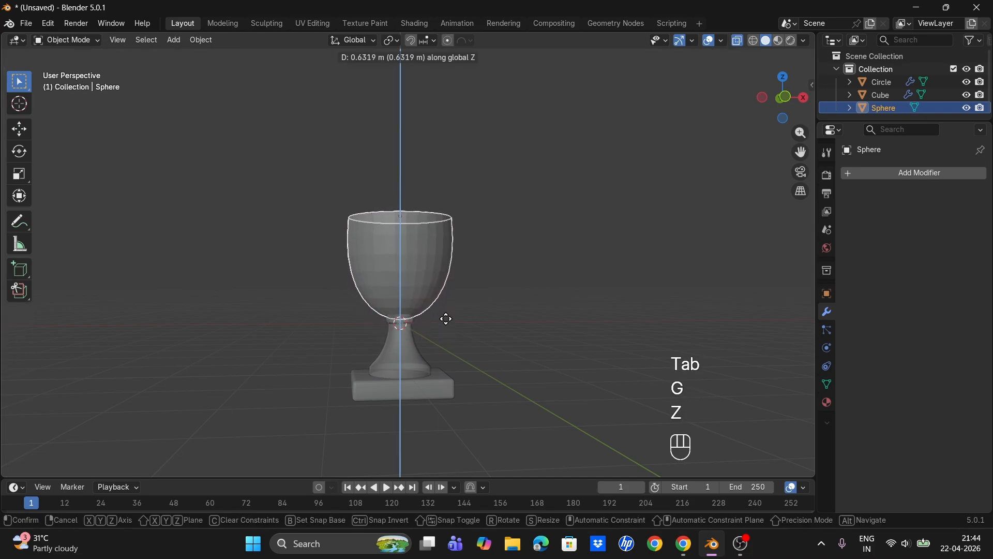
{"action": "left_click", "coordinate": [485, 302]}
- In front view, nudge the cup about 0.04 m along Z and turn X-ray off
{"action": "key", "text": "KP_1"}
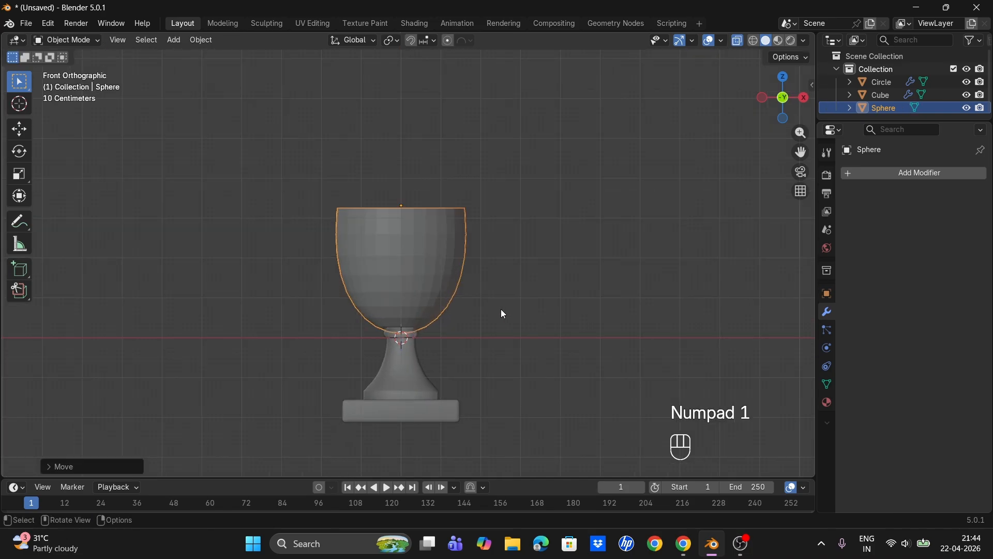
{"action": "key", "text": "g"}
{"action": "key", "text": "z"}
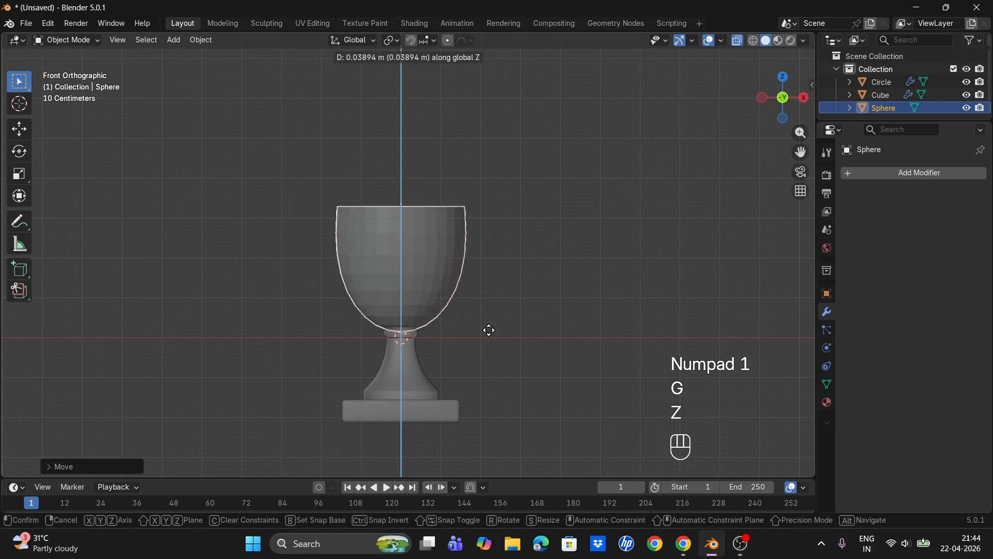
{"action": "left_click", "coordinate": [489, 329]}
{"action": "left_click", "coordinate": [486, 313]}
{"action": "left_click", "coordinate": [737, 42]}
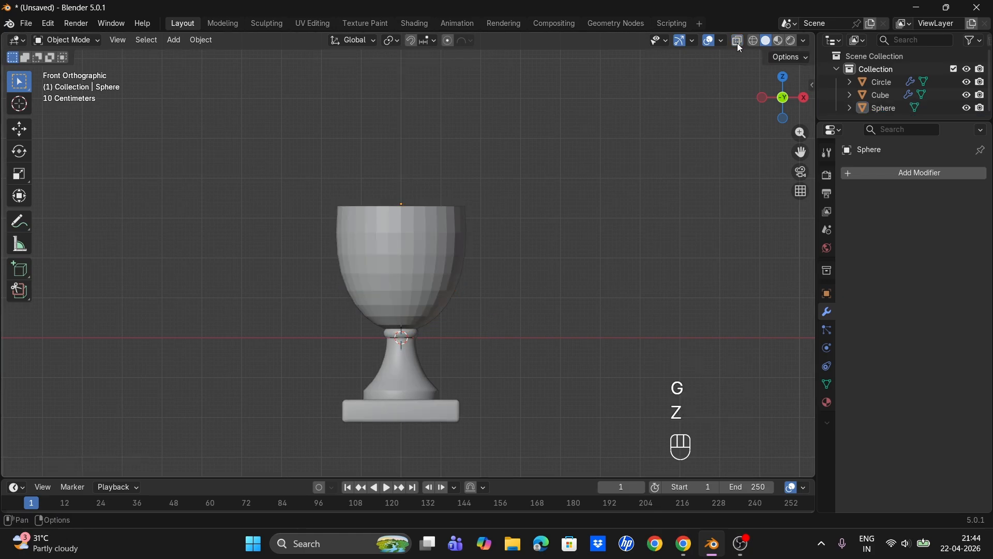
- Shade the cup with Auto Smooth
{"action": "left_click", "coordinate": [424, 235]}
{"action": "right_click", "coordinate": [424, 235]}
{"action": "left_click", "coordinate": [424, 234]}
{"action": "left_click", "coordinate": [481, 243]}
{"action": "scroll", "coordinate": [462, 246], "scroll_direction": "up", "scroll_amount": 2}
{"action": "middle_click_drag", "start_coordinate": [471, 259], "coordinate": [418, 220]}
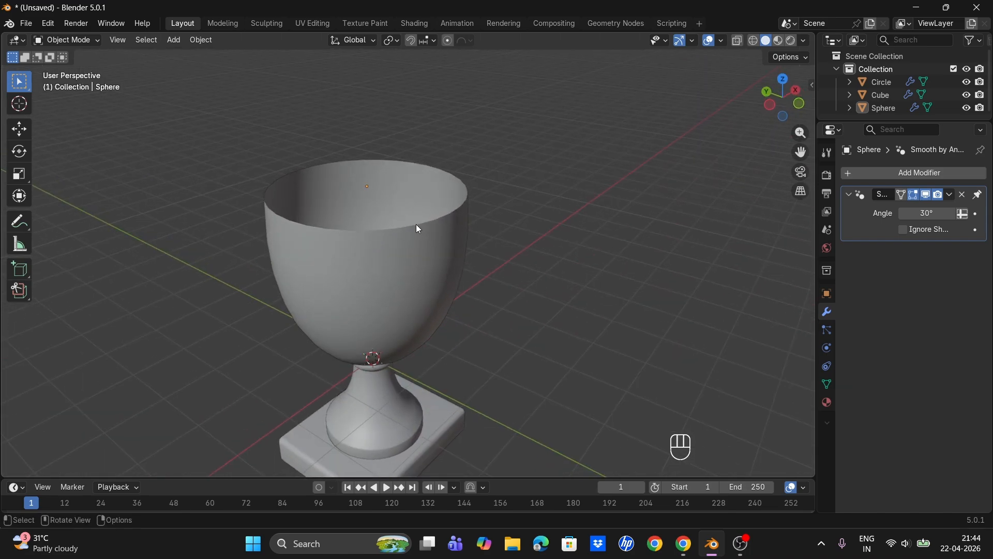
- Apply the cup's object transforms
{"action": "left_click", "coordinate": [417, 242]}
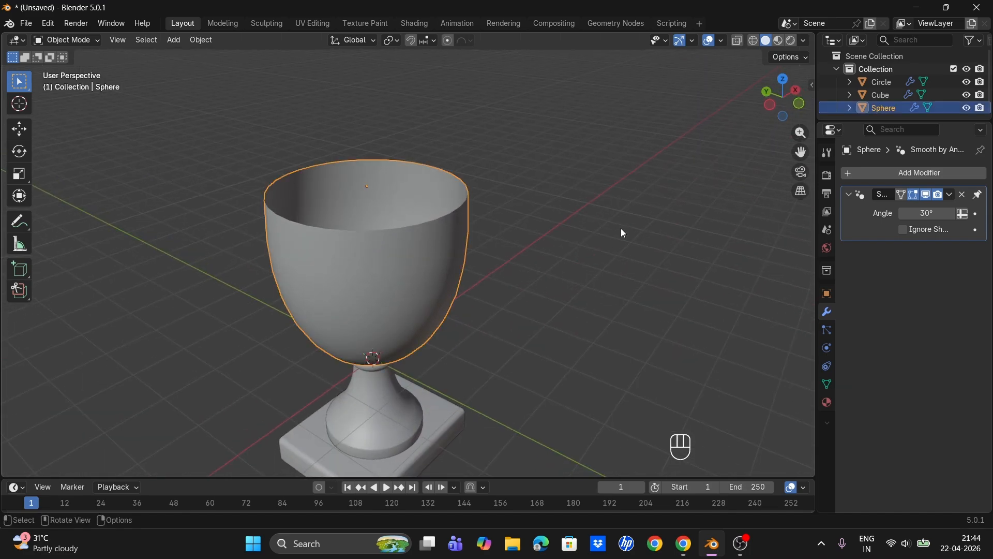
{"action": "key", "text": "ctrl+a"}
{"action": "left_click", "coordinate": [410, 221]}
- Add a Solidify modifier to the cup and set its thickness to 0.19 m
{"action": "left_click", "coordinate": [890, 174]}
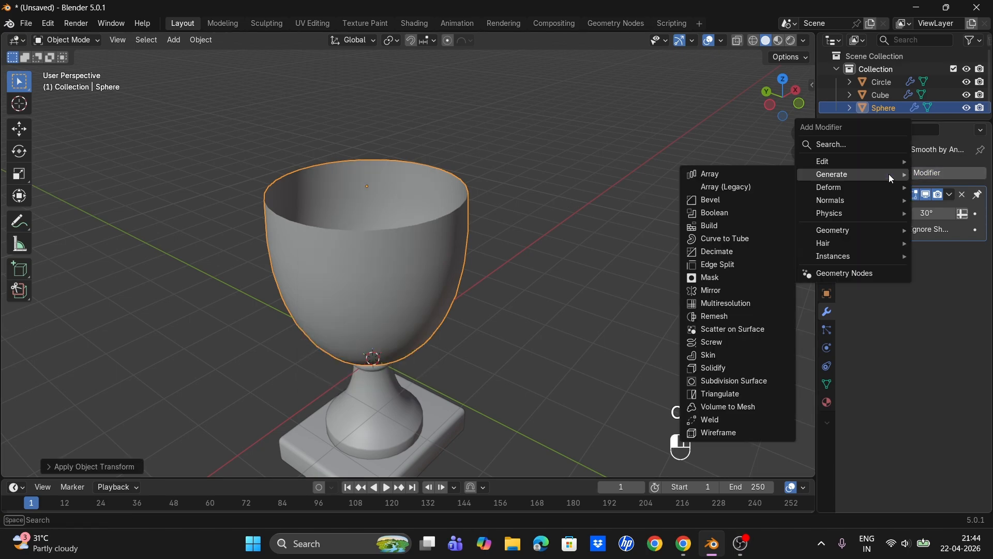
{"action": "left_click", "coordinate": [722, 369]}
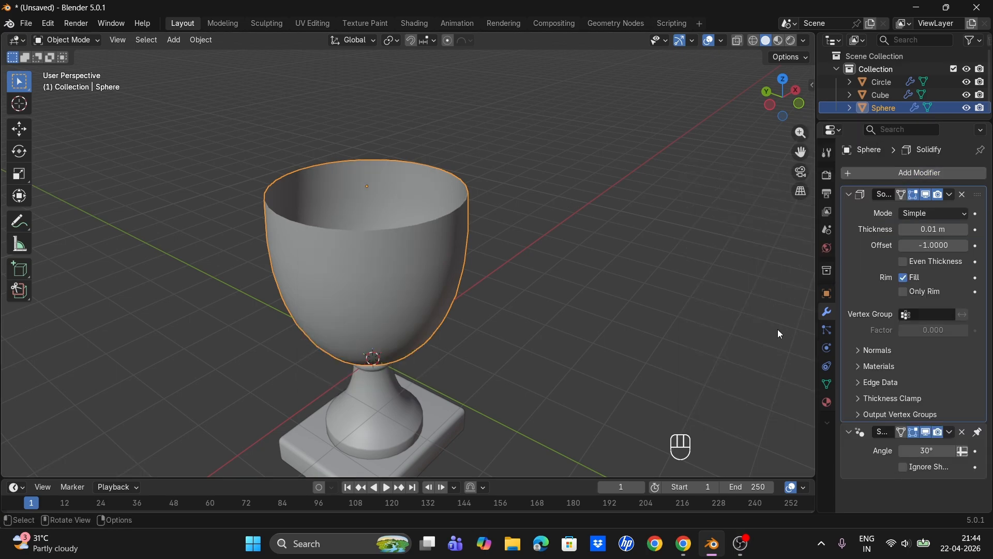
{"action": "left_click_drag", "start_coordinate": [940, 229], "coordinate": [952, 229]}
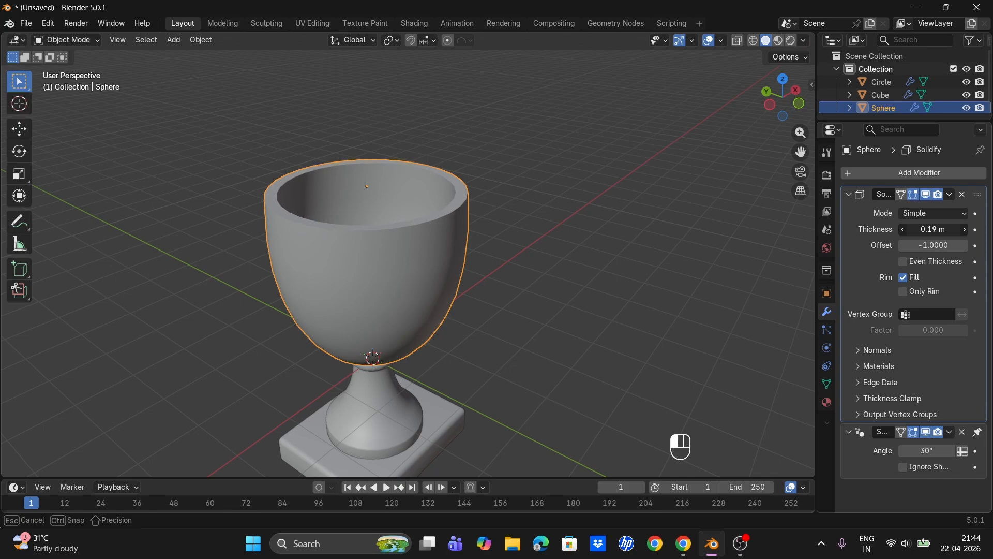
- Add a Subdivision Surface modifier to the cup and raise its viewport levels to 2
{"action": "left_click", "coordinate": [951, 194]}
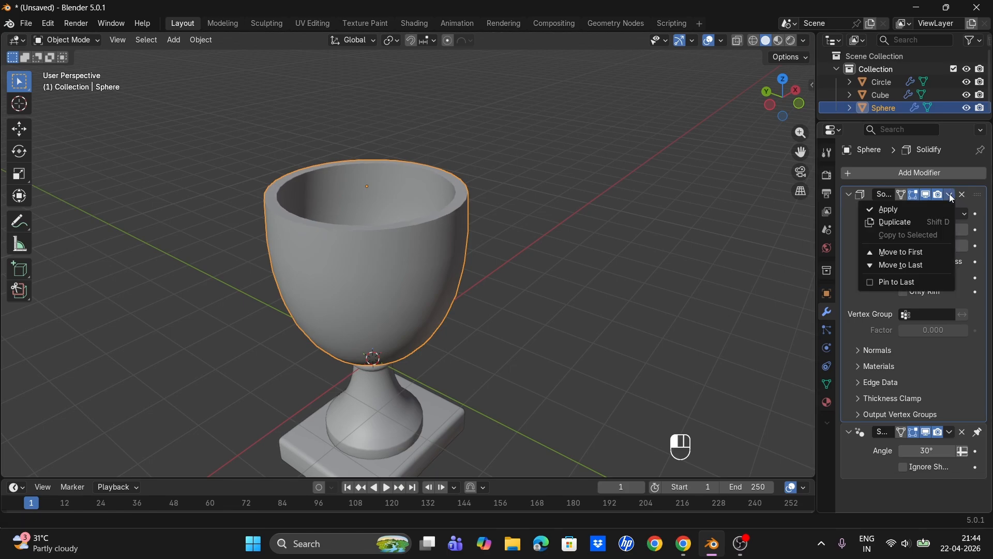
{"action": "left_click", "coordinate": [913, 173]}
{"action": "mouse_move", "coordinate": [913, 170]}
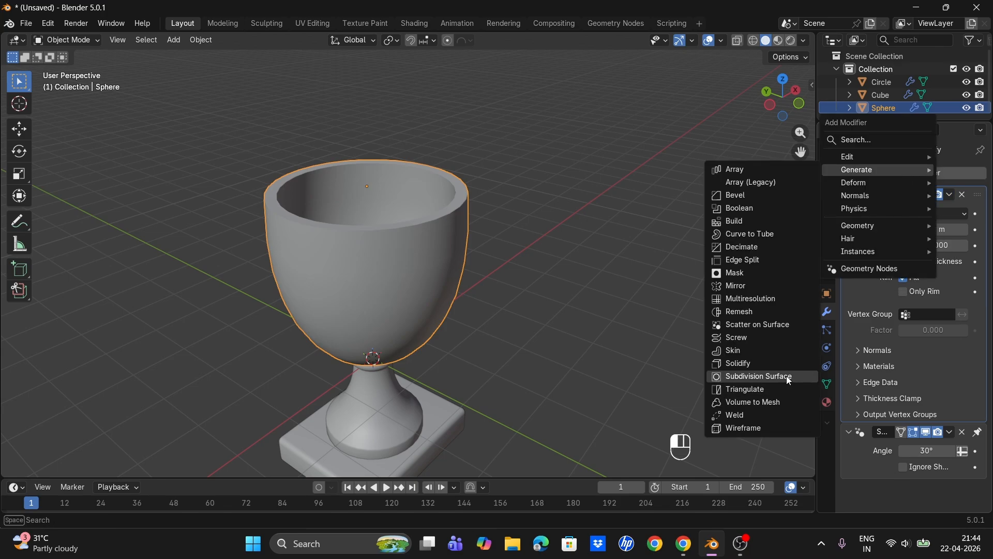
{"action": "left_click", "coordinate": [786, 376]}
{"action": "scroll", "coordinate": [940, 458], "scroll_direction": "down", "scroll_amount": 3}
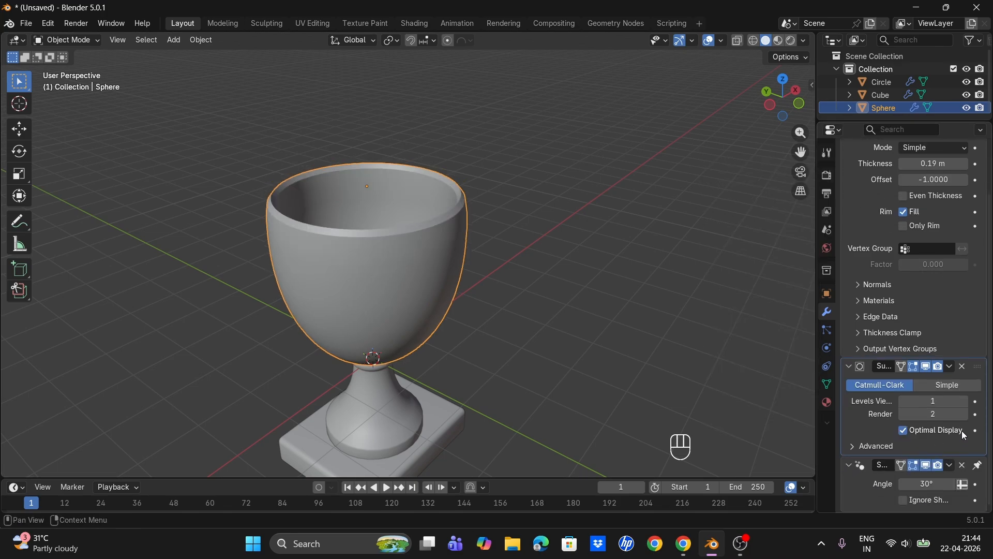
{"action": "left_click", "coordinate": [965, 401]}
- In Edit Mode, add a loop cut around the middle of the cup
{"action": "scroll", "coordinate": [434, 221], "scroll_direction": "up", "scroll_amount": 2}
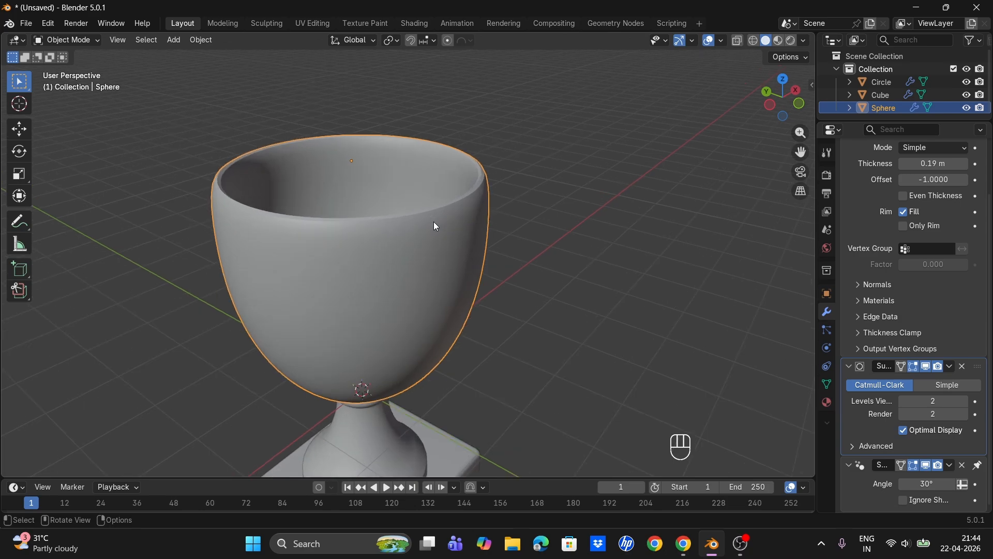
{"action": "mouse_move", "coordinate": [437, 223]}
{"action": "middle_mouse_down"}
{"action": "mouse_move", "coordinate": [448, 239]}
{"action": "mouse_move", "coordinate": [436, 219]}
{"action": "middle_mouse_up"}
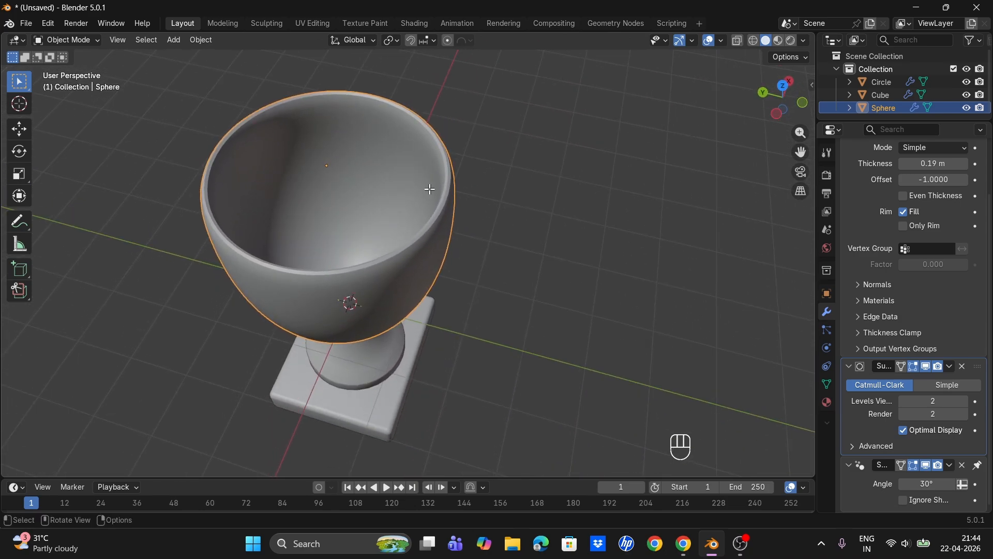
{"action": "key", "text": "Tab"}
{"action": "key", "text": "ctrl+r"}
{"action": "left_click", "coordinate": [427, 166]}
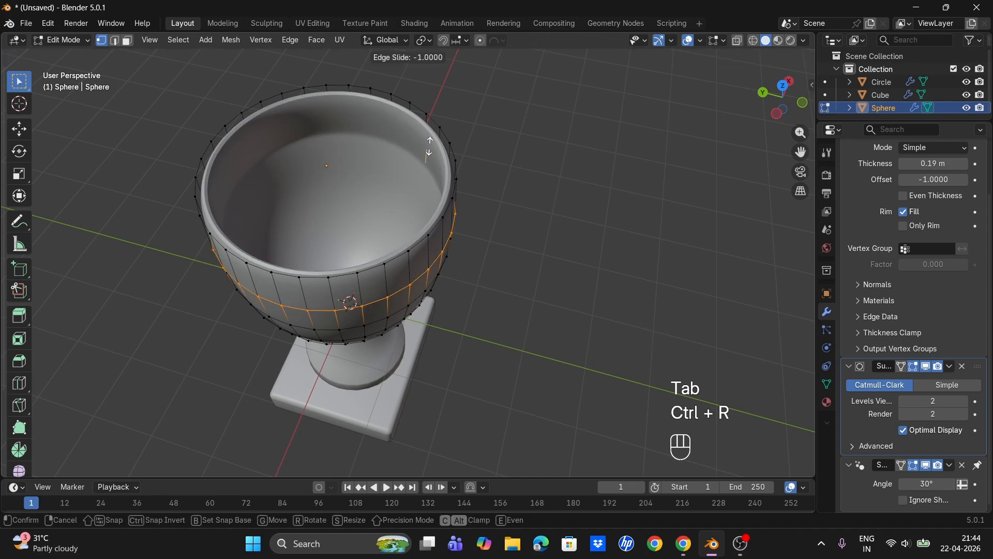
{"action": "key", "text": "Escape"}
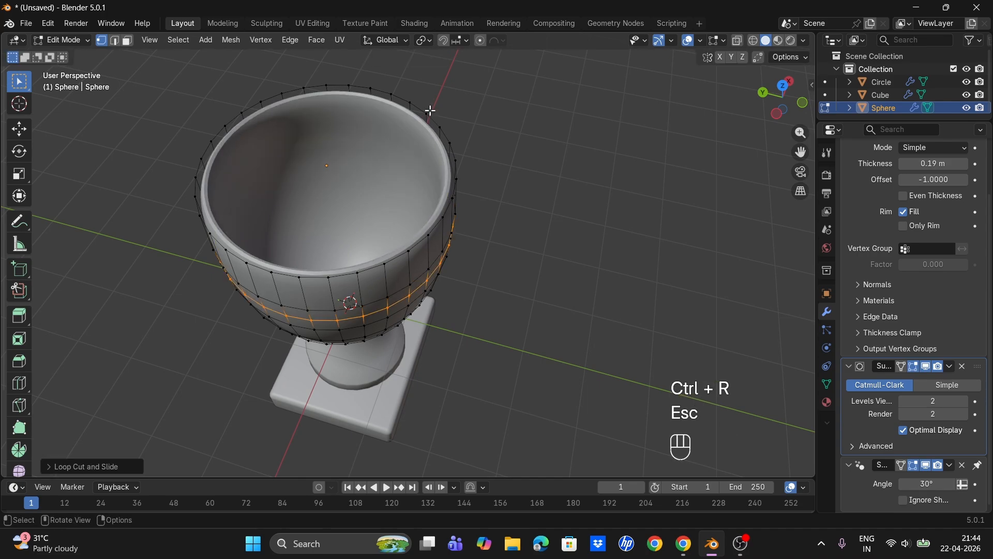
- Add a loop cut close to the cup's rim
{"action": "middle_click_drag", "start_coordinate": [412, 238], "coordinate": [401, 153]}
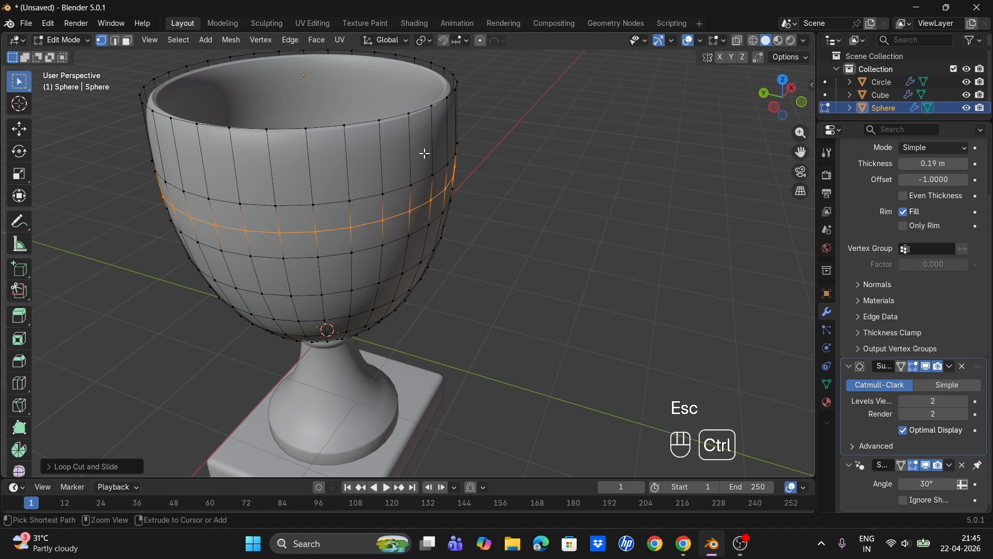
{"action": "key", "text": "ctrl+r"}
{"action": "left_click", "coordinate": [425, 154]}
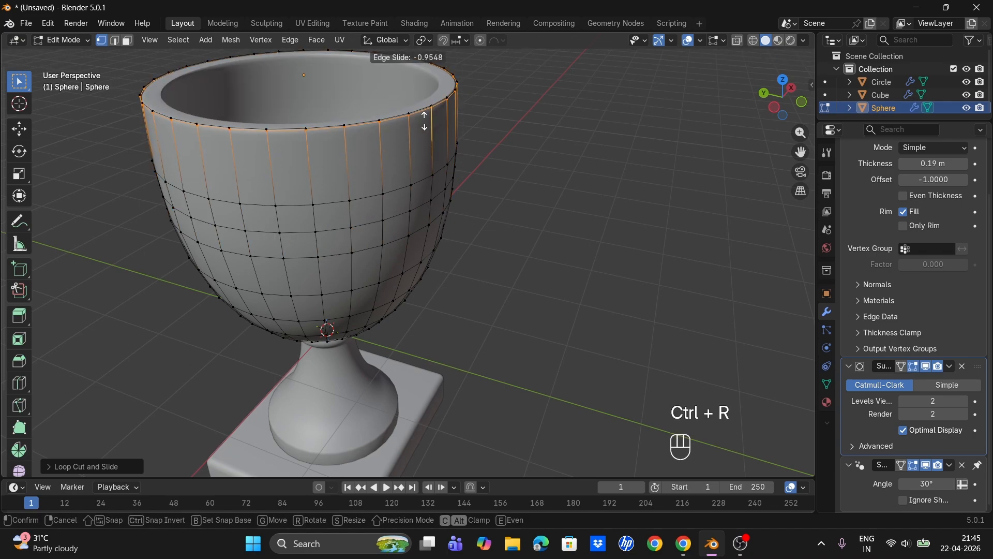
{"action": "left_click", "coordinate": [425, 120]}
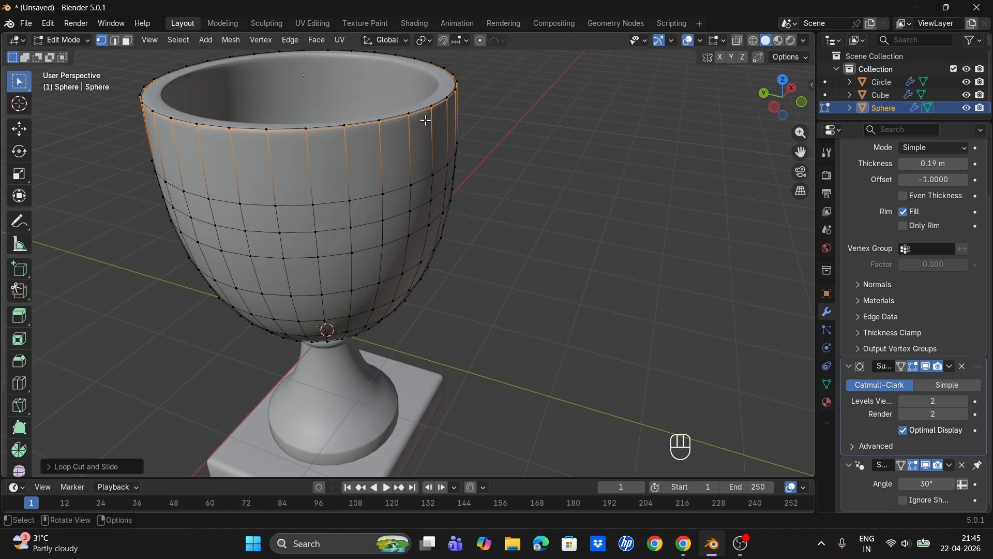
- Add another loop cut just below the rim and return to Object Mode
{"action": "key", "text": "ctrl+r"}
{"action": "left_click", "coordinate": [408, 161]}
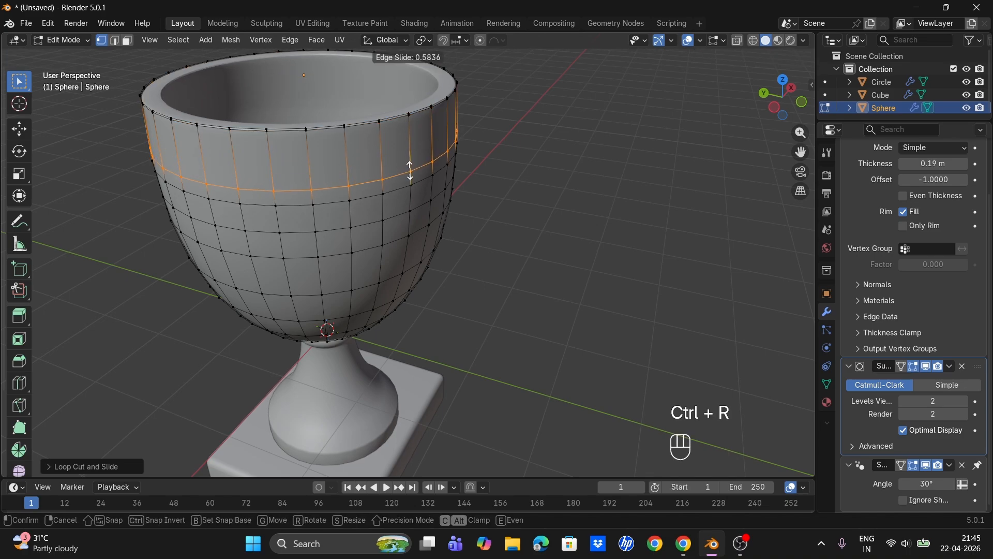
{"action": "key", "text": "Escape"}
{"action": "key", "text": "Tab"}
{"action": "middle_click_drag", "start_coordinate": [538, 178], "coordinate": [425, 134]}
{"action": "scroll", "coordinate": [908, 249], "scroll_direction": "up", "scroll_amount": 3}
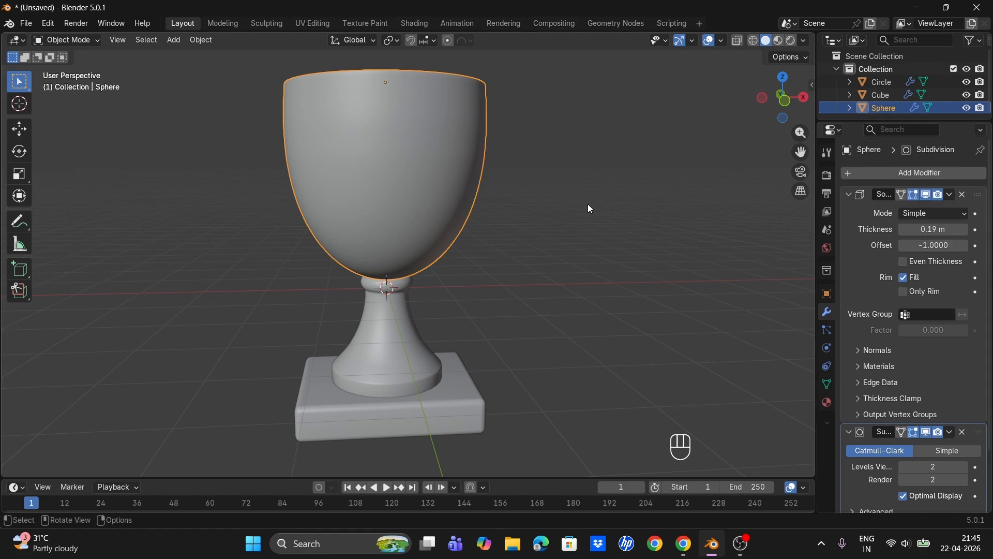
- Apply the cup's Solidify modifier
{"action": "left_click", "coordinate": [540, 180]}
{"action": "left_click", "coordinate": [950, 195]}
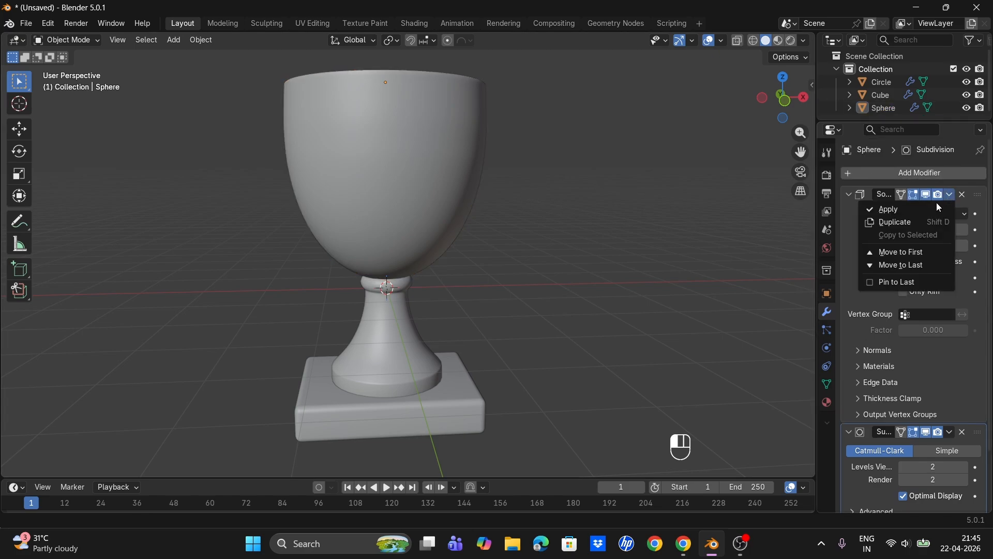
{"action": "left_click", "coordinate": [936, 207]}
- Try applying the Subdivision Surface modifier, then undo back to the unapplied modifier
{"action": "left_click", "coordinate": [950, 194]}
{"action": "left_click", "coordinate": [935, 206]}
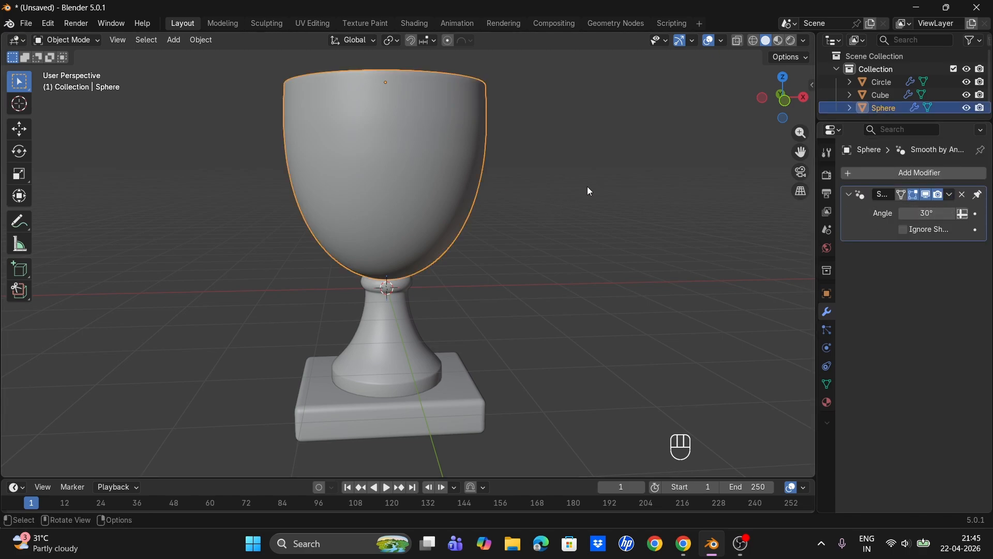
{"action": "key", "text": "Tab"}
{"action": "key", "text": "ctrl+z"}
{"action": "key", "text": "ctrl+z"}
{"action": "key", "text": "ctrl+z"}
{"action": "key", "text": "ctrl+z"}
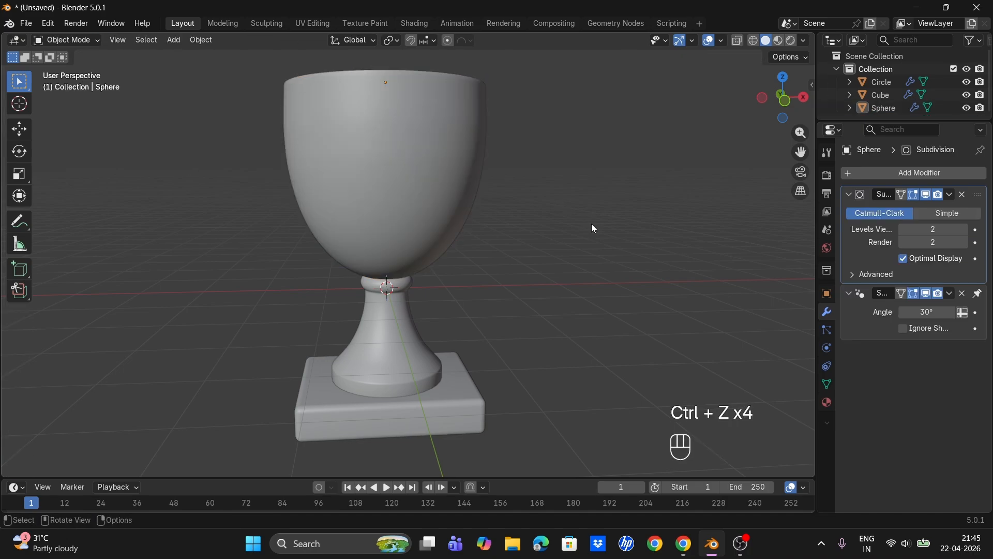
- Apply the cup's Subdivision Surface modifier
{"action": "middle_click_drag", "start_coordinate": [501, 203], "coordinate": [556, 209]}
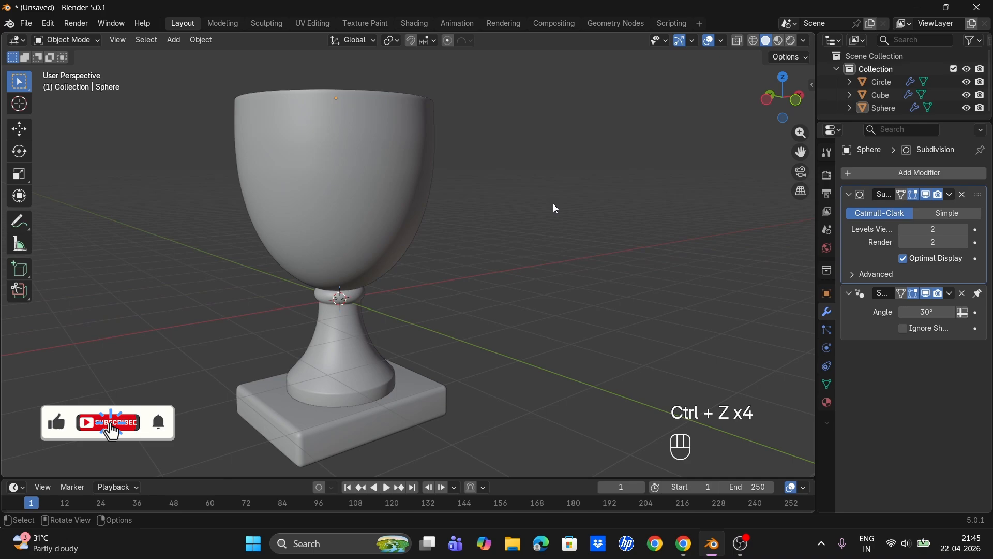
{"action": "left_click", "coordinate": [949, 195]}
{"action": "left_click", "coordinate": [937, 203]}
- Add a single vertex and move it up along Z above the cup
{"action": "key", "text": "shift+a"}
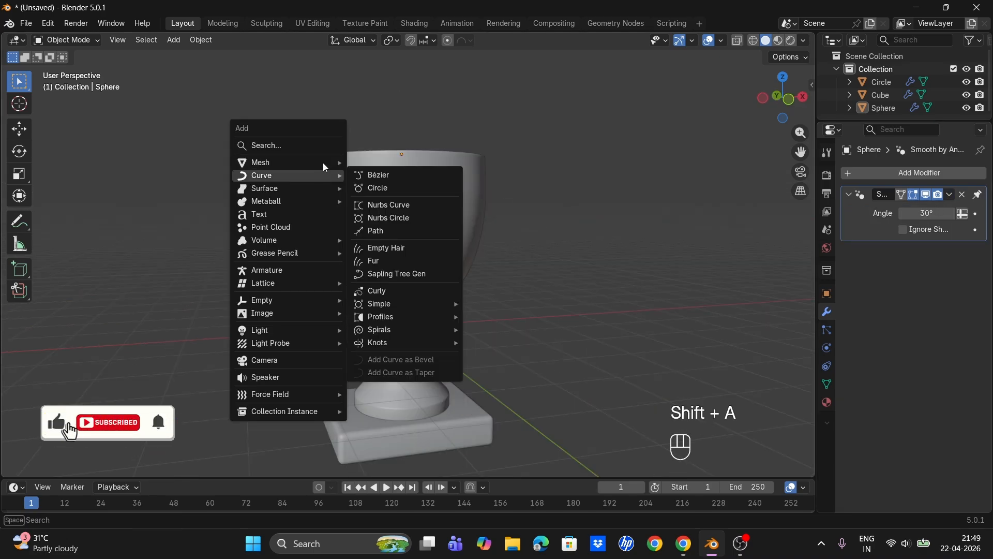
{"action": "mouse_move", "coordinate": [326, 164]}
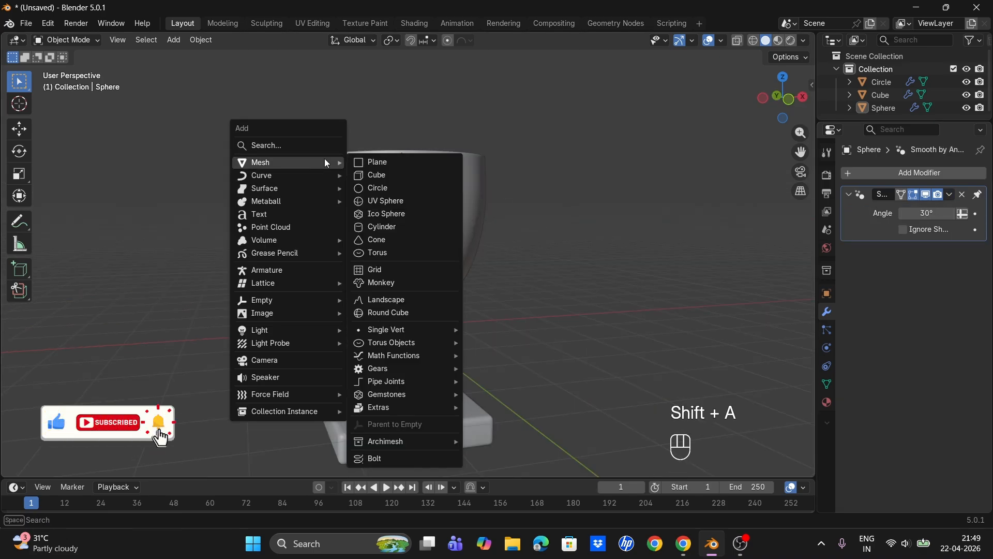
{"action": "mouse_move", "coordinate": [406, 330]}
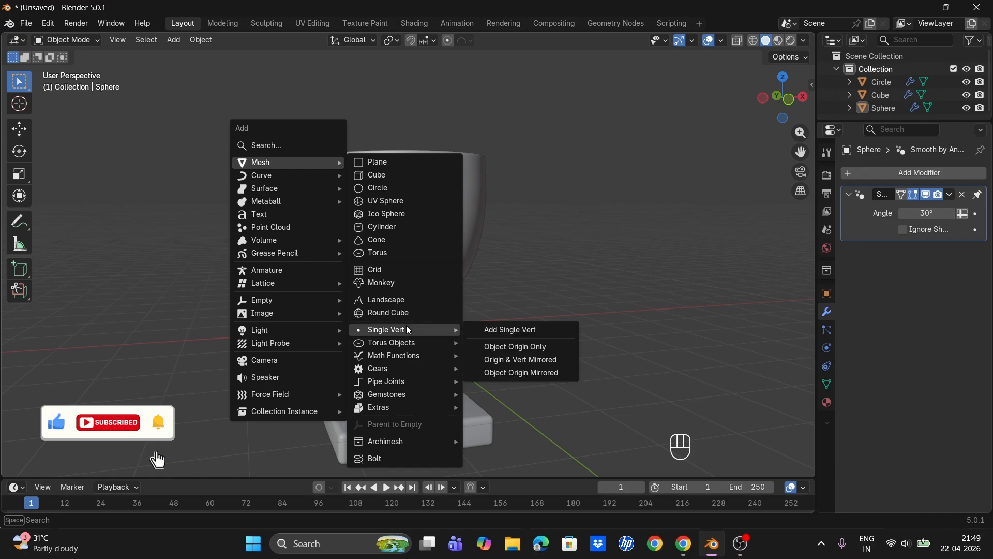
{"action": "left_click", "coordinate": [497, 329]}
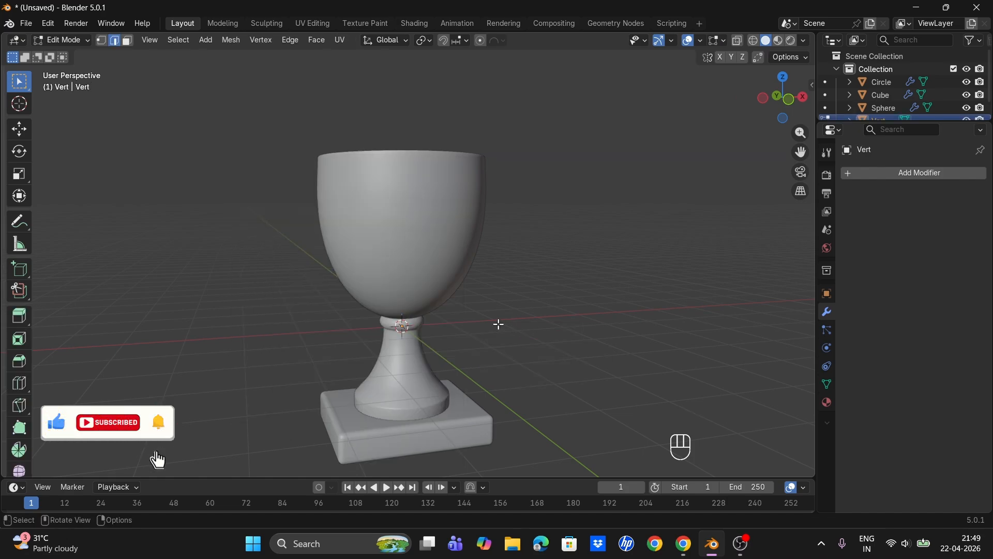
{"action": "key", "text": "g"}
{"action": "key", "text": "z"}
{"action": "left_click", "coordinate": [495, 148]}
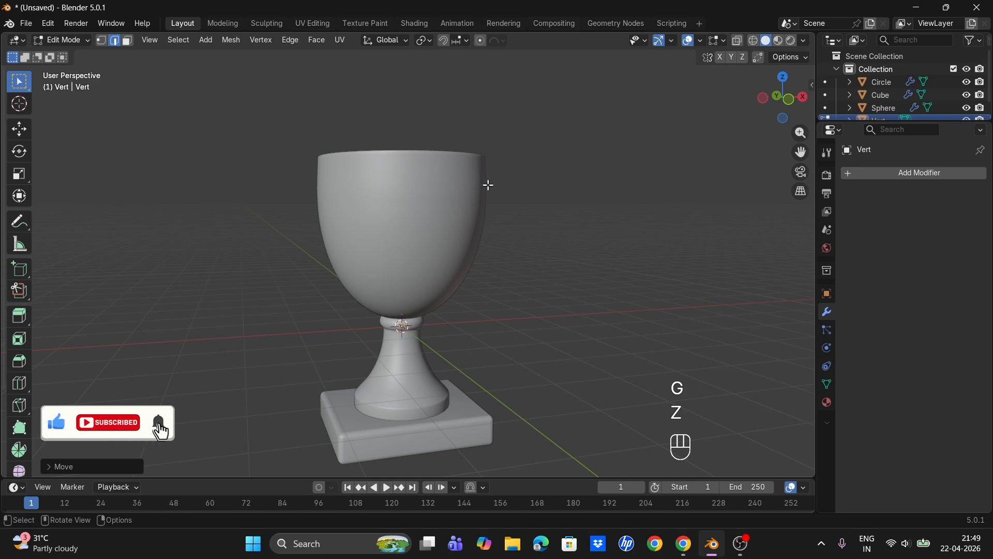
- Back in Object Mode, move the vertex object up along Z above the cup and view from the front
{"action": "scroll", "coordinate": [489, 185], "scroll_direction": "down", "scroll_amount": 3}
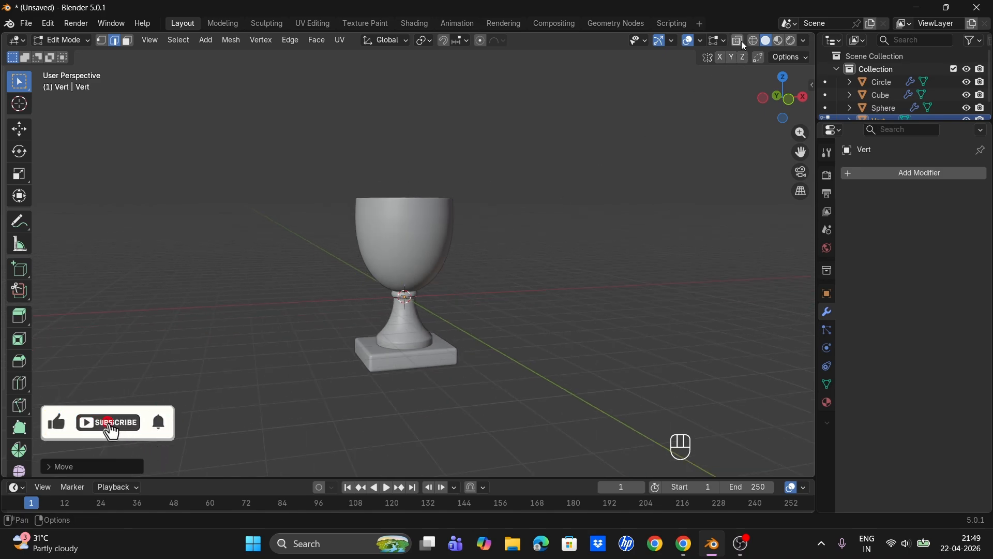
{"action": "left_click", "coordinate": [754, 41]}
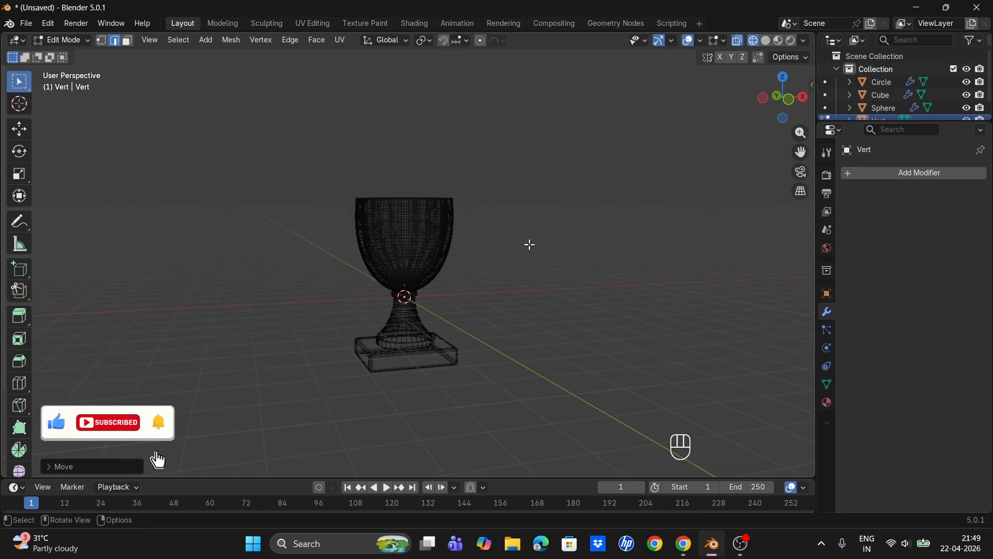
{"action": "key", "text": "Tab"}
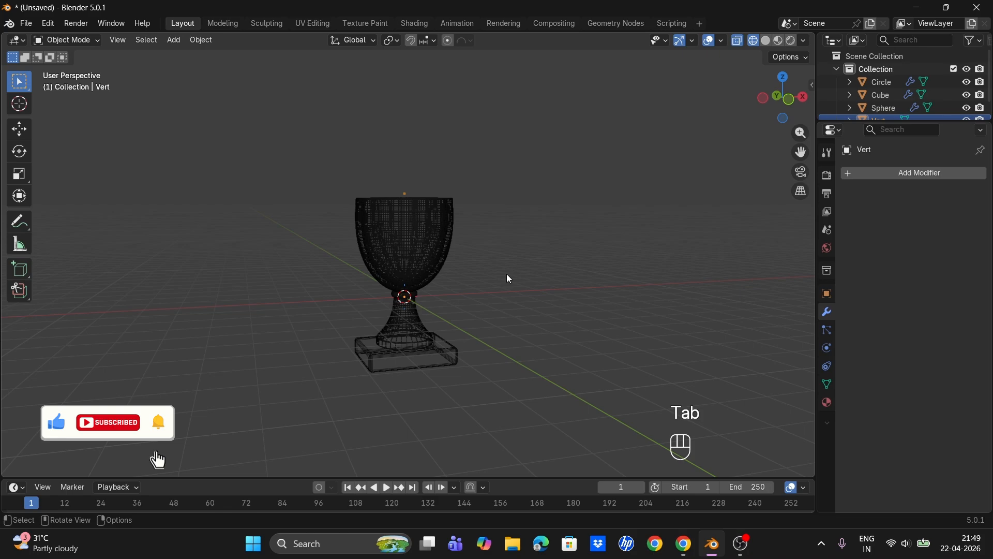
{"action": "left_click", "coordinate": [764, 40]}
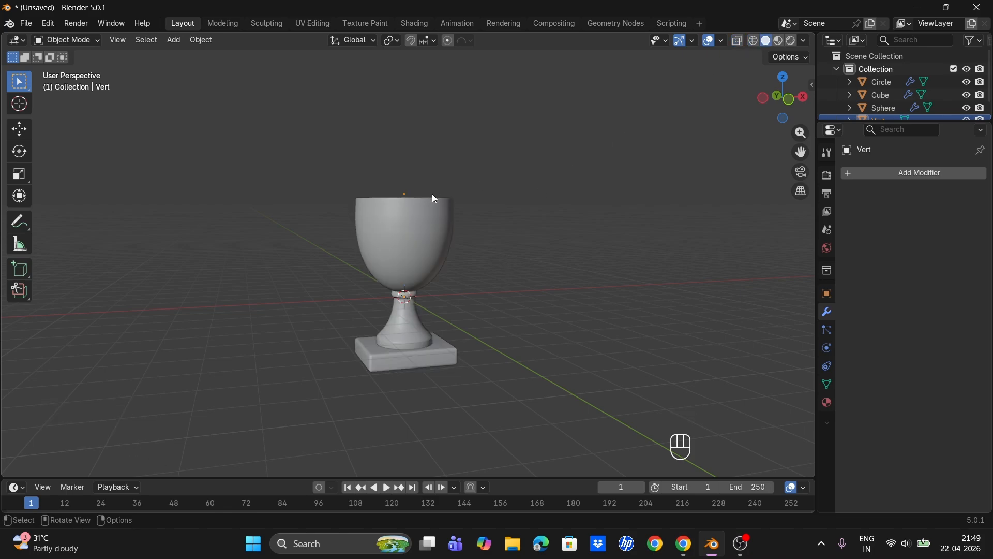
{"action": "key", "text": "g"}
{"action": "key", "text": "z"}
{"action": "left_click", "coordinate": [448, 195]}
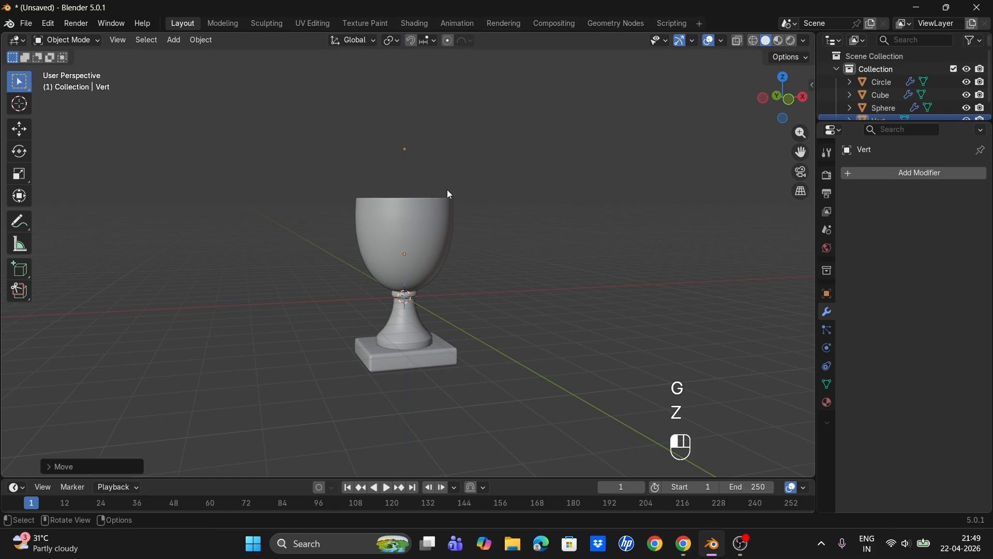
{"action": "key", "text": "KP_1"}
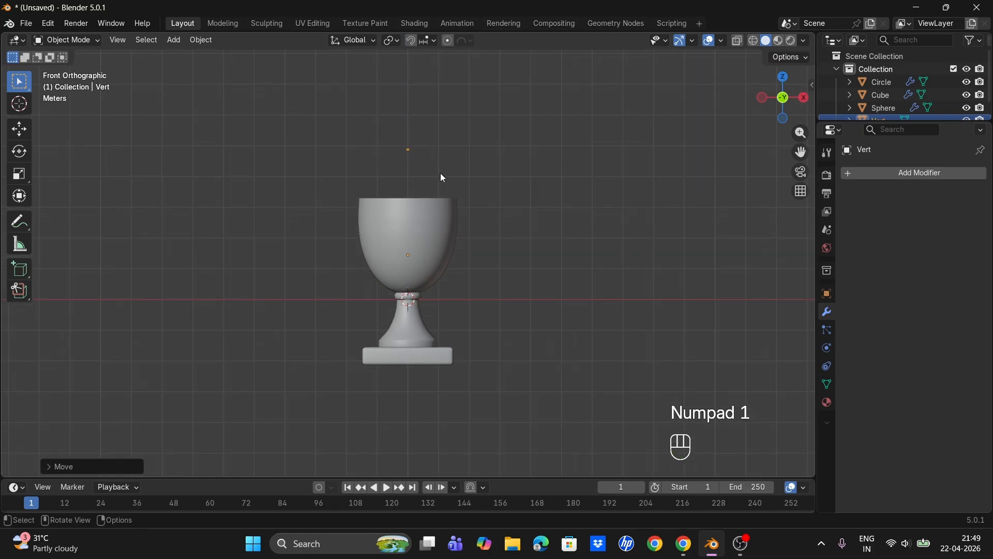
- Raise the vertex object slightly higher along Z above the cup
{"action": "key", "text": "g"}
{"action": "key", "text": "z"}
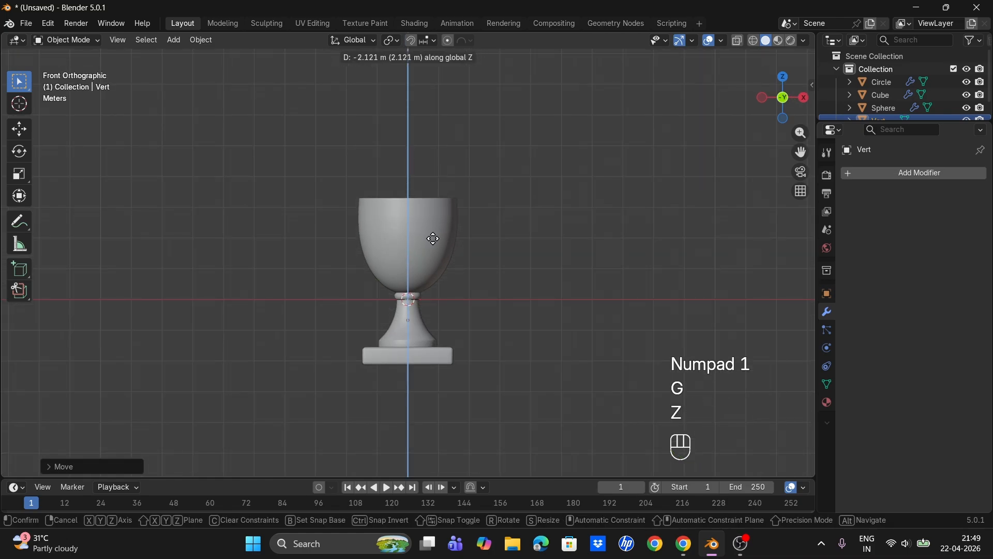
{"action": "left_click", "coordinate": [431, 159]}
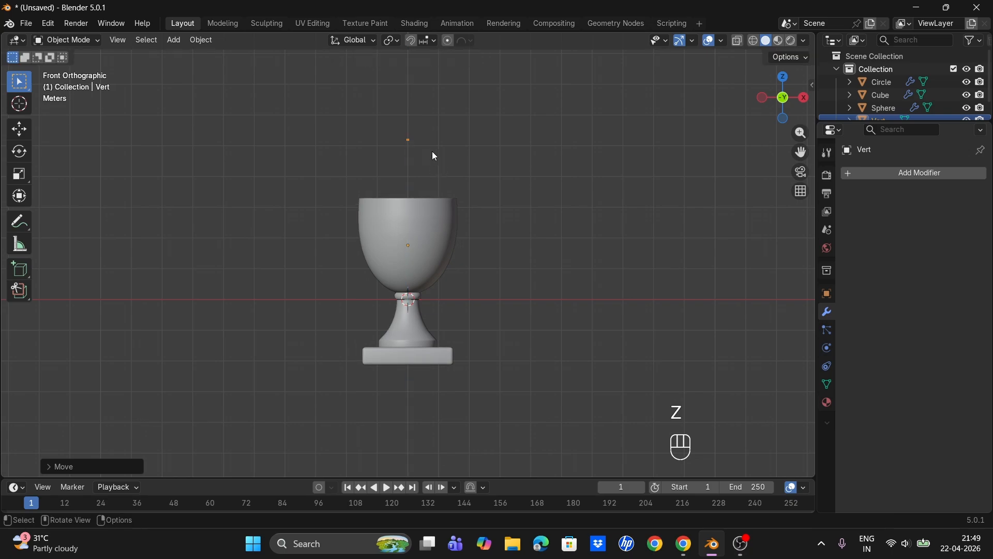
{"action": "key", "text": "Tab"}
{"action": "key", "text": "e"}
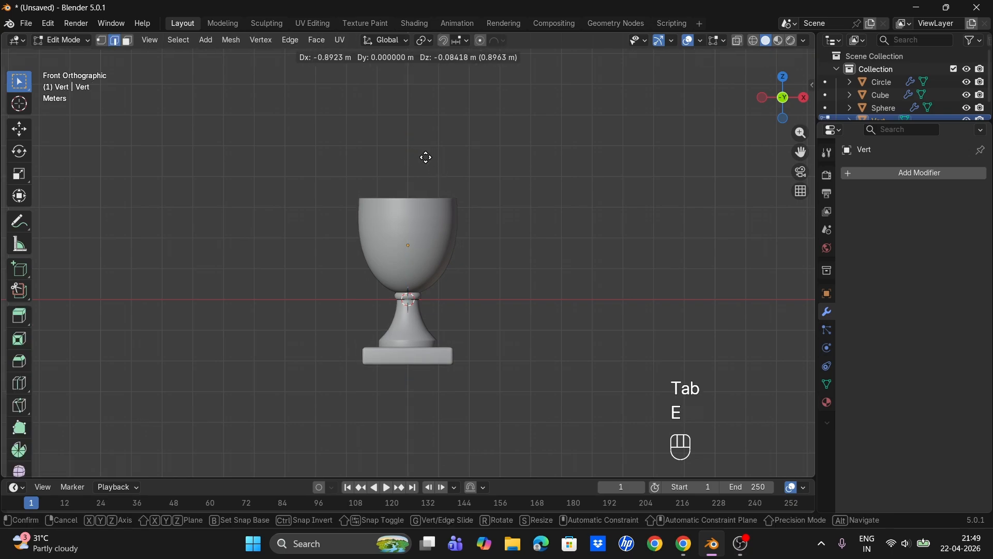
{"action": "key", "text": "Escape"}
{"action": "key", "text": "Tab"}
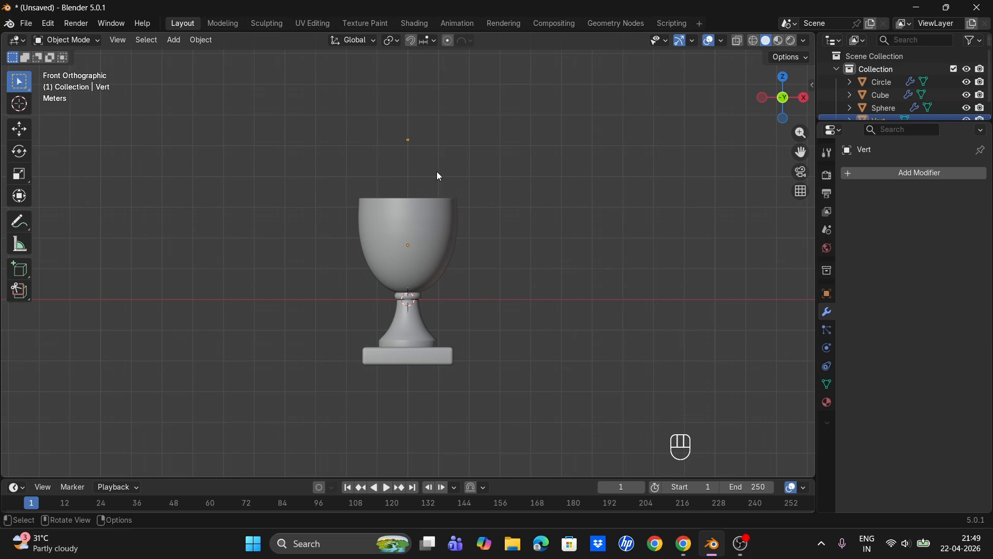
- In vertex select mode, extrude the vertex to the left along X, then extrude it down toward the cup's rim
{"action": "key", "text": "Tab"}
{"action": "key", "text": "1"}
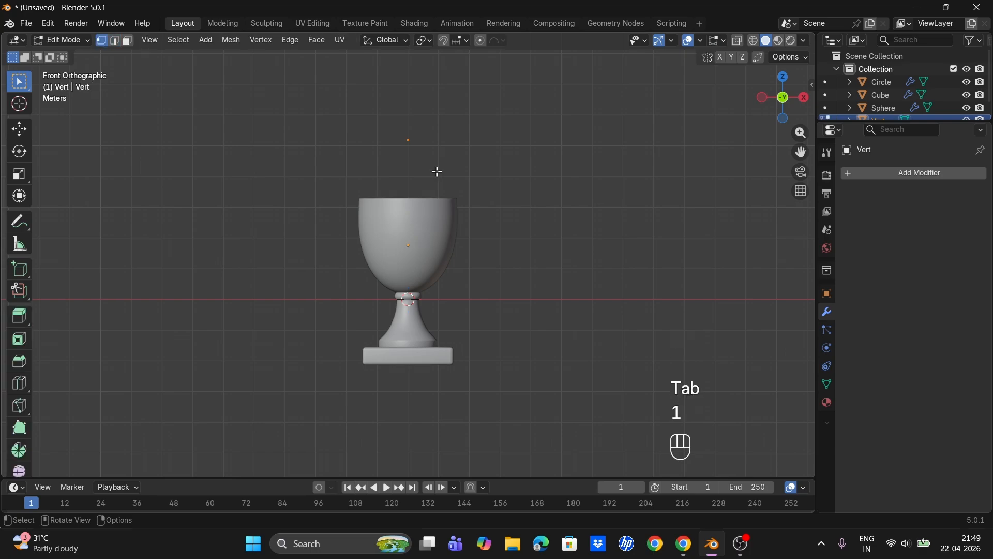
{"action": "key", "text": "e"}
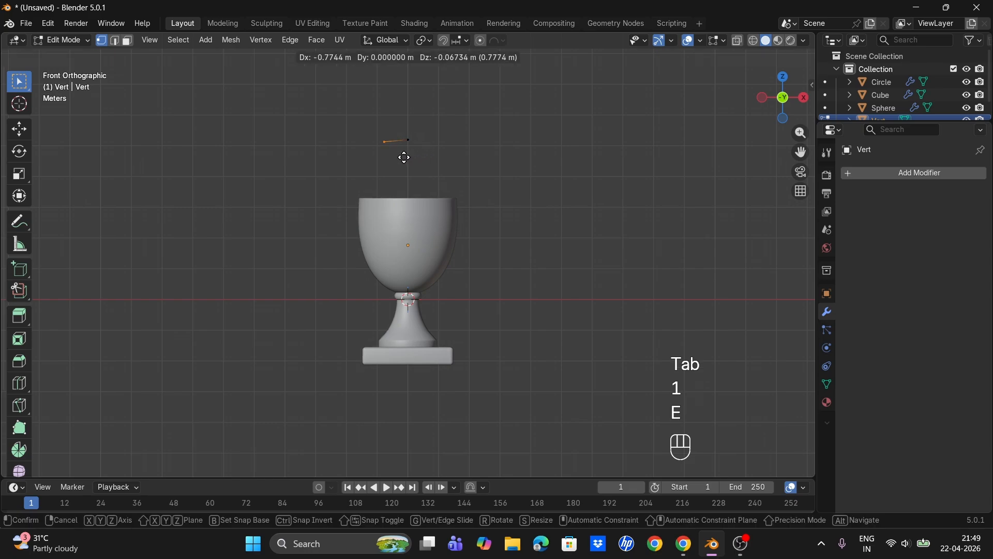
{"action": "key", "text": "x"}
{"action": "left_click", "coordinate": [398, 157]}
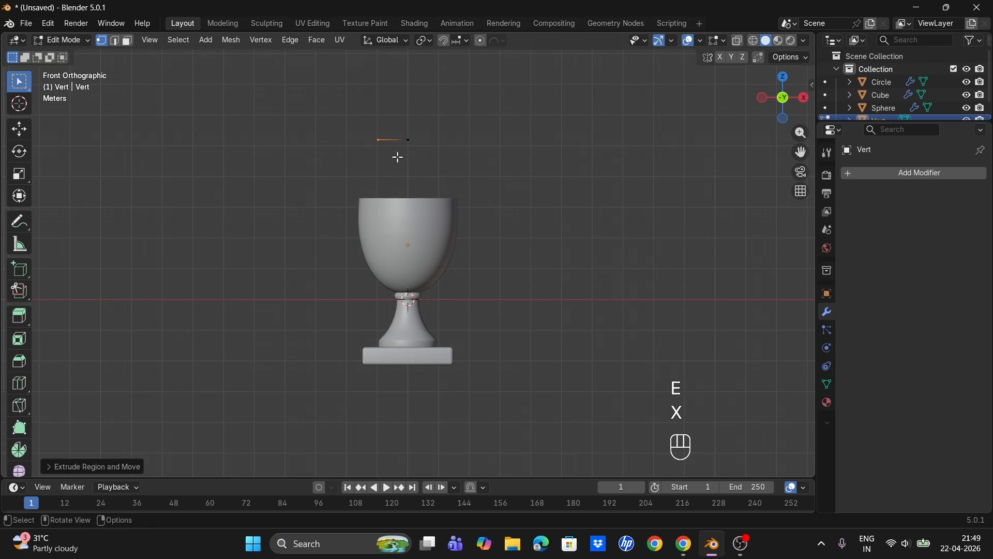
{"action": "key", "text": "e"}
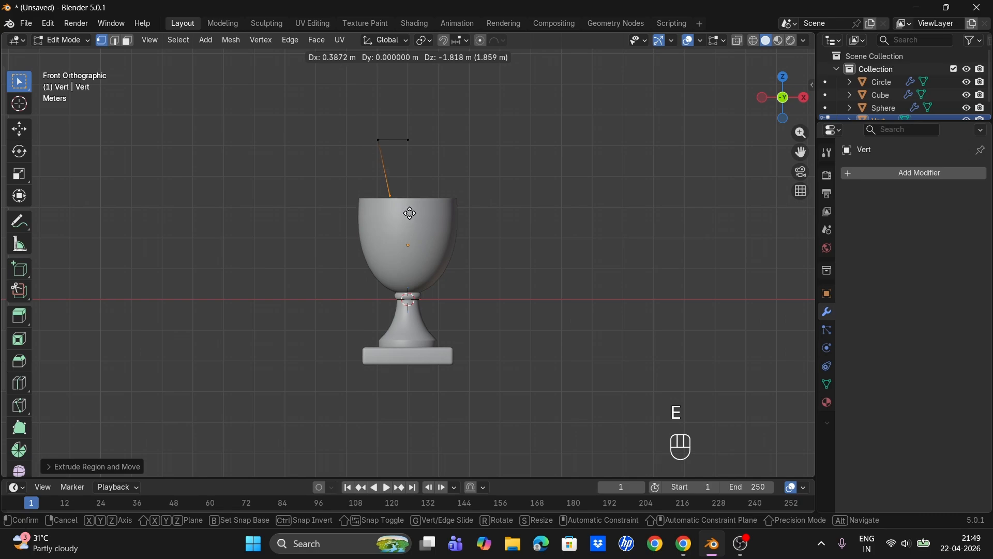
{"action": "left_click", "coordinate": [437, 222]}
- Raise the path object along Z, then select all its vertices and bevel the corner vertex into a 16-segment curve
{"action": "key", "text": "Tab"}
{"action": "key", "text": "g"}
{"action": "key", "text": "z"}
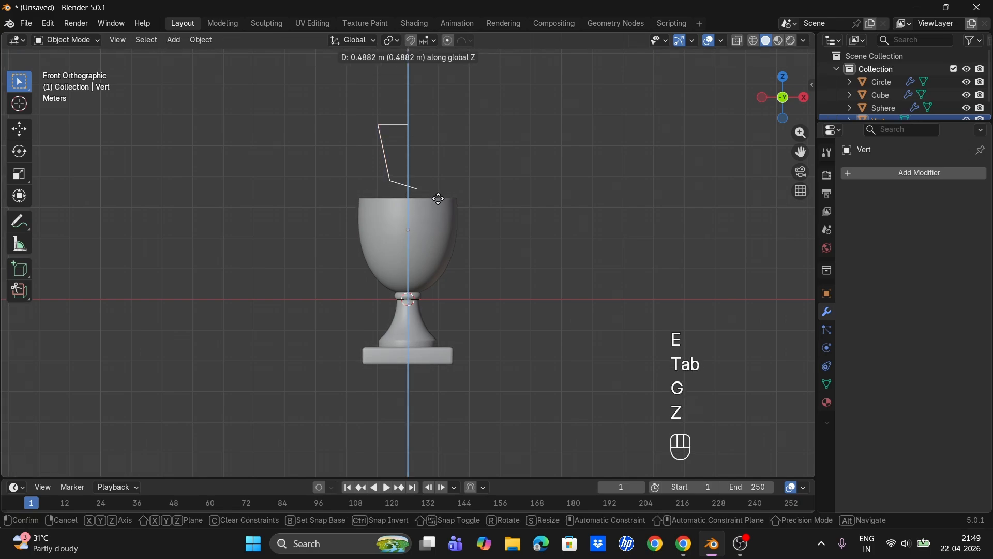
{"action": "left_click", "coordinate": [413, 141]}
{"action": "key", "text": "Tab"}
{"action": "key", "text": "a"}
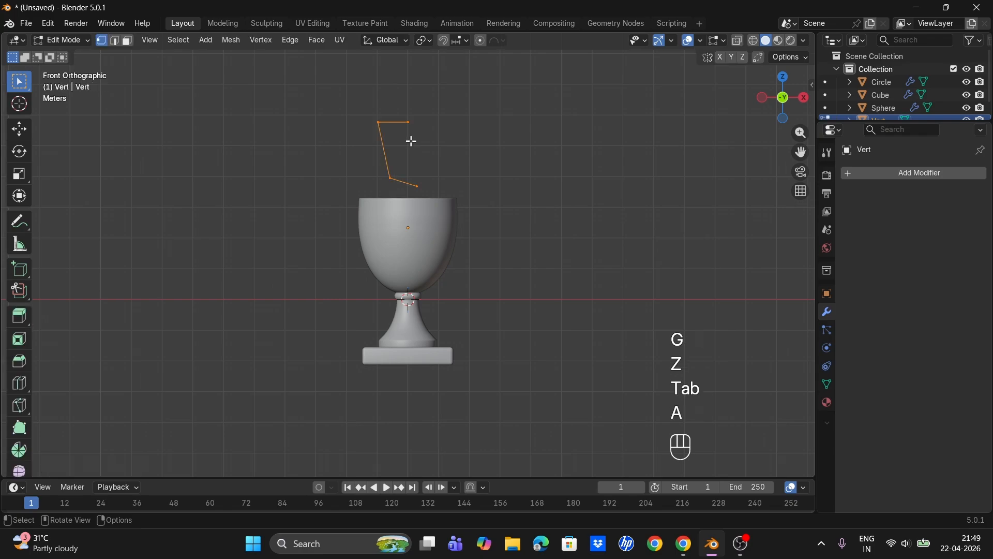
{"action": "key", "text": "ctrl+b"}
{"action": "key", "text": "v"}
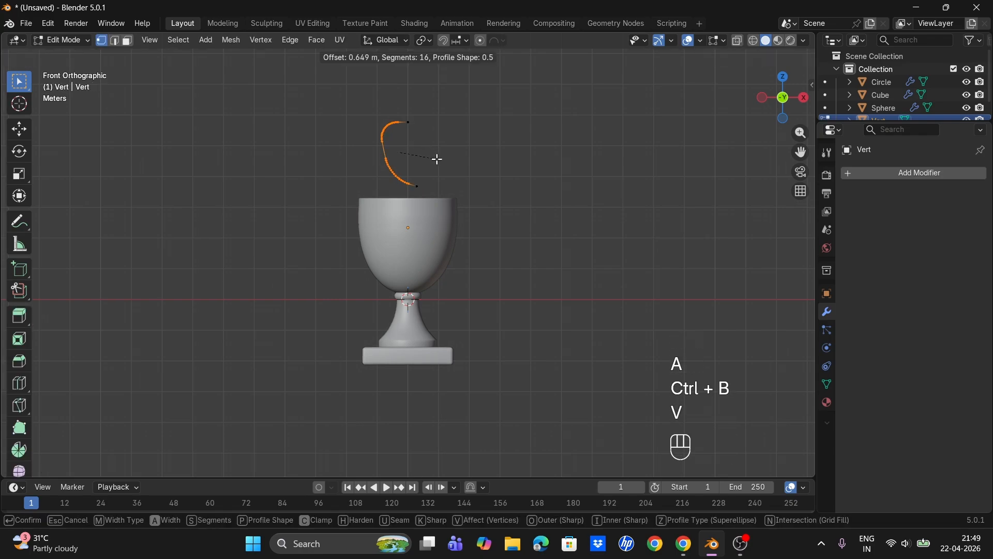
{"action": "left_click", "coordinate": [468, 171]}
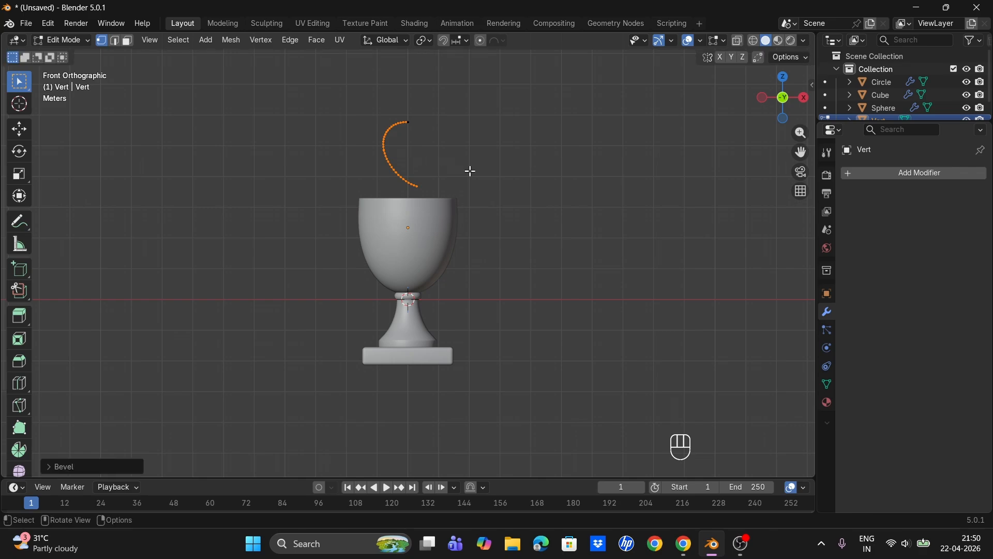
- Position the curved path beside the cup's left side by moving it down along Z and across along X
{"action": "key", "text": "Tab"}
{"action": "key", "text": "g"}
{"action": "key", "text": "z"}
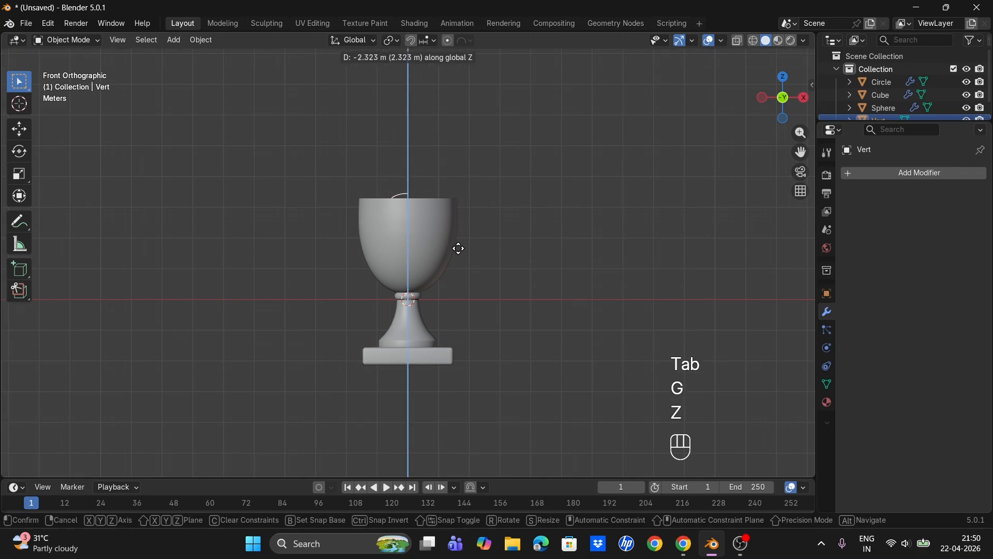
{"action": "left_click", "coordinate": [460, 249]}
{"action": "key", "text": "g"}
{"action": "key", "text": "x"}
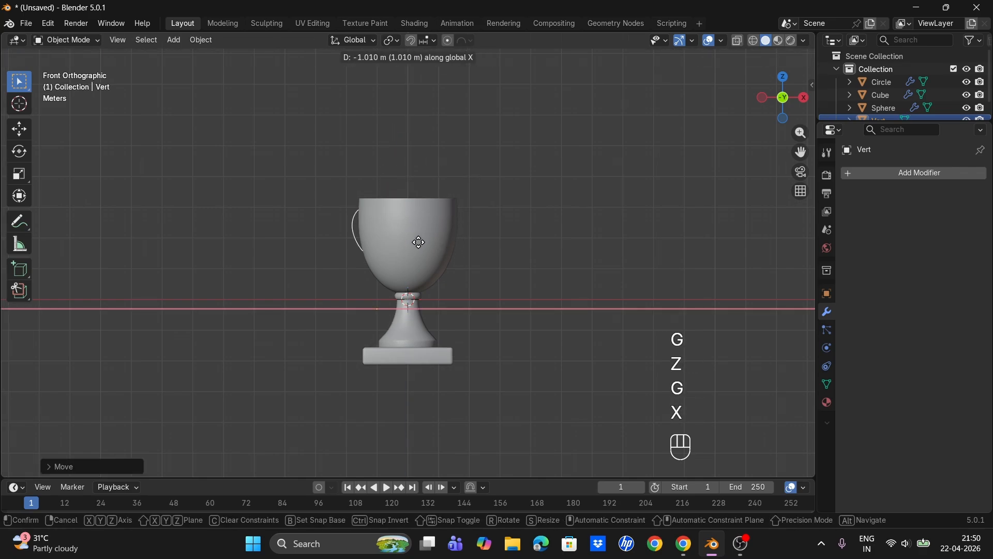
{"action": "left_click", "coordinate": [412, 247]}
{"action": "key", "text": "g"}
{"action": "key", "text": "z"}
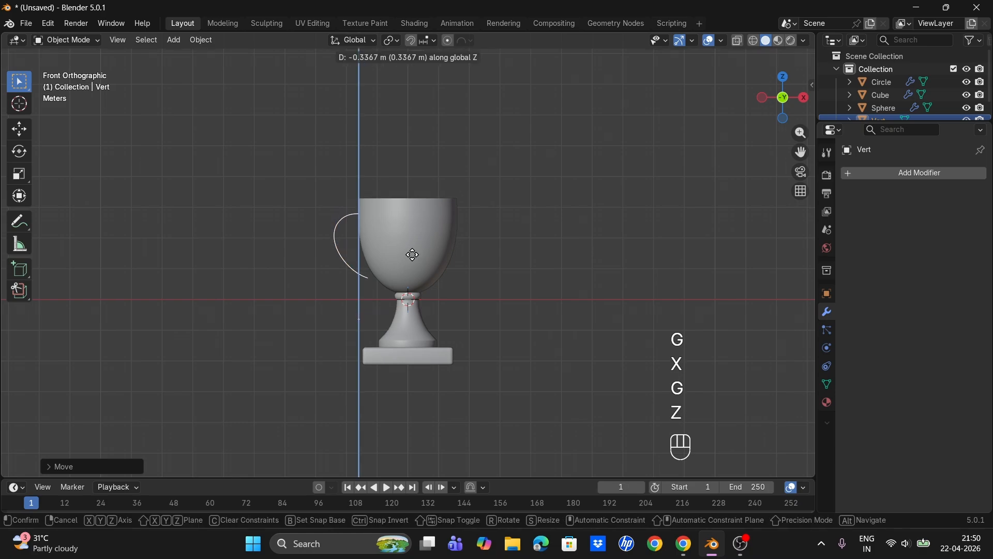
{"action": "left_click", "coordinate": [412, 255]}
{"action": "key", "text": "g"}
{"action": "key", "text": "x"}
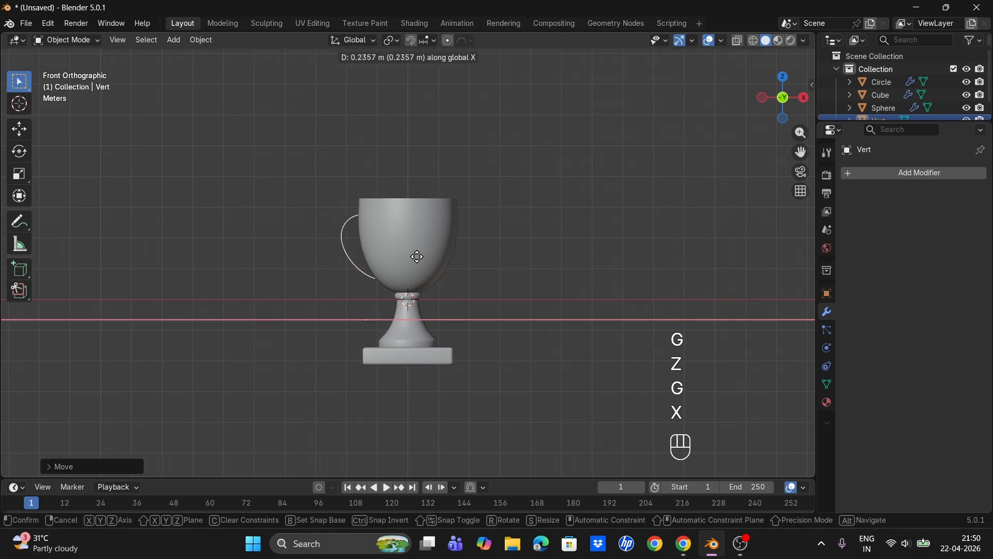
{"action": "left_click", "coordinate": [412, 255]}
- Rotate the curved path about Y and shift it along X so its ends meet the cup's left side
{"action": "key", "text": "r"}
{"action": "key", "text": "x"}
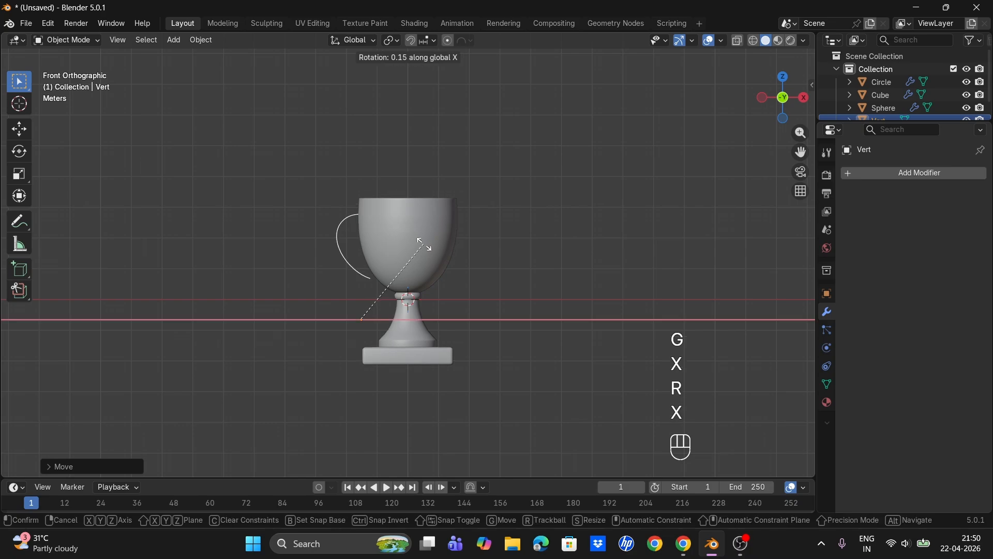
{"action": "key", "text": "y"}
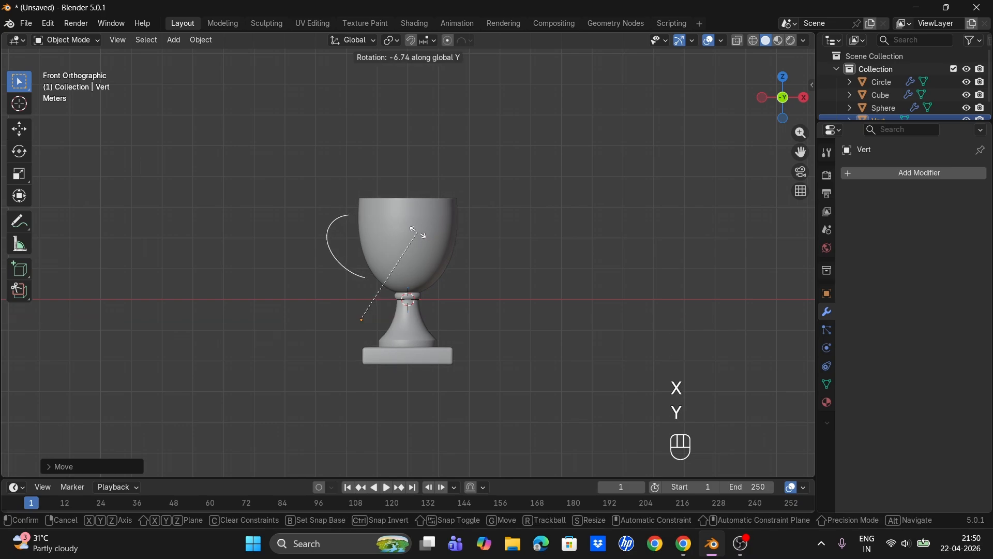
{"action": "left_click", "coordinate": [419, 236]}
{"action": "key", "text": "g"}
{"action": "key", "text": "x"}
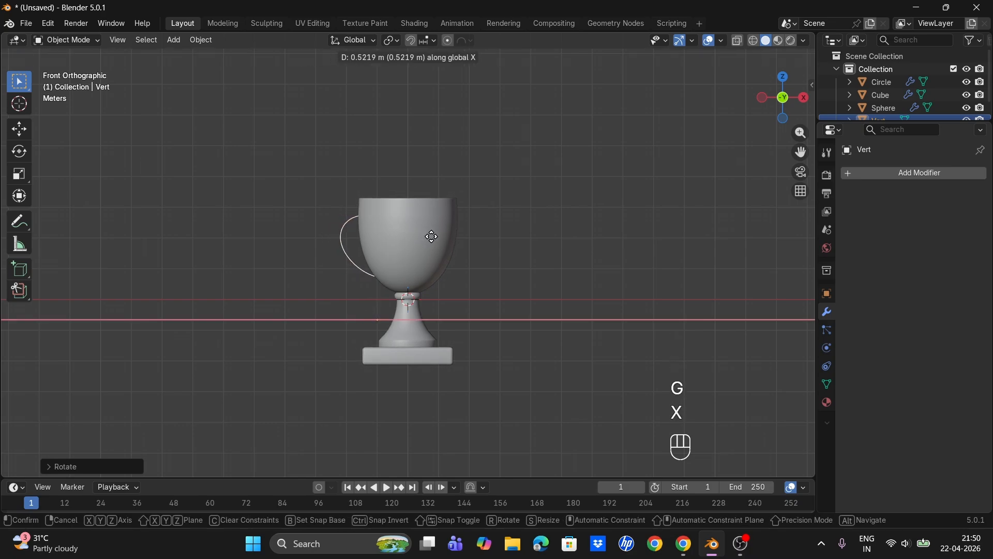
{"action": "left_click", "coordinate": [434, 235]}
- Convert the path to a curve and set its bevel depth to 0.15 m to form a round handle
{"action": "middle_click_drag", "start_coordinate": [437, 235], "coordinate": [316, 239]}
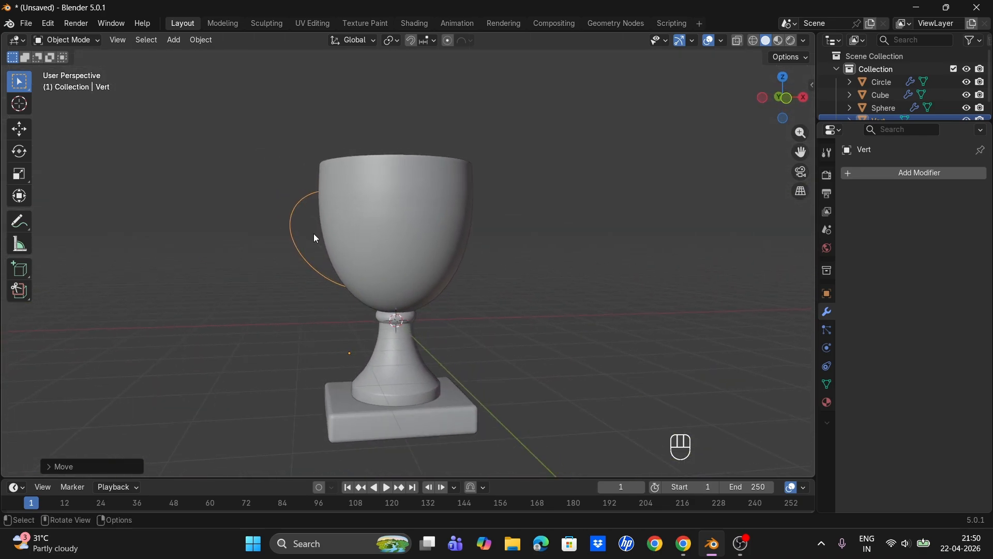
{"action": "right_click", "coordinate": [294, 227]}
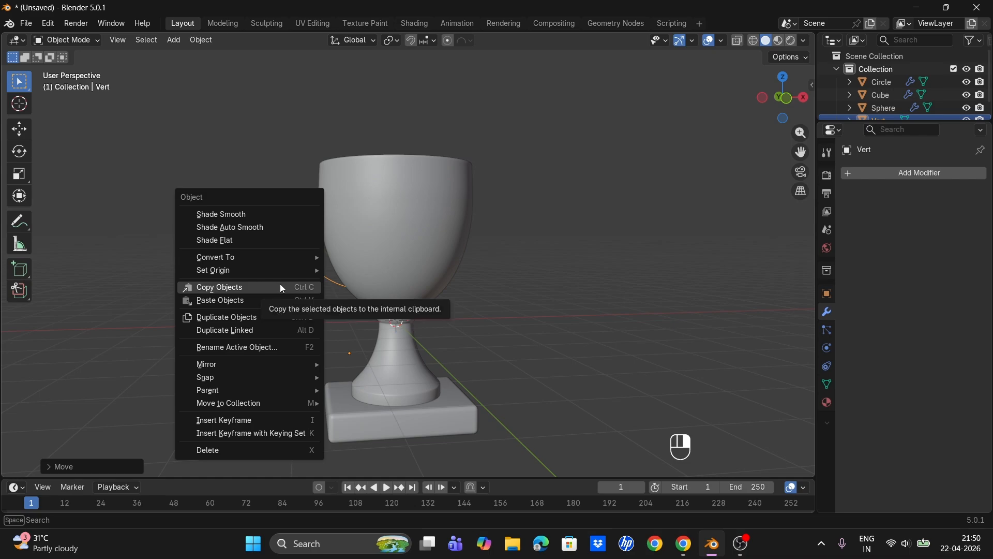
{"action": "mouse_move", "coordinate": [300, 257]}
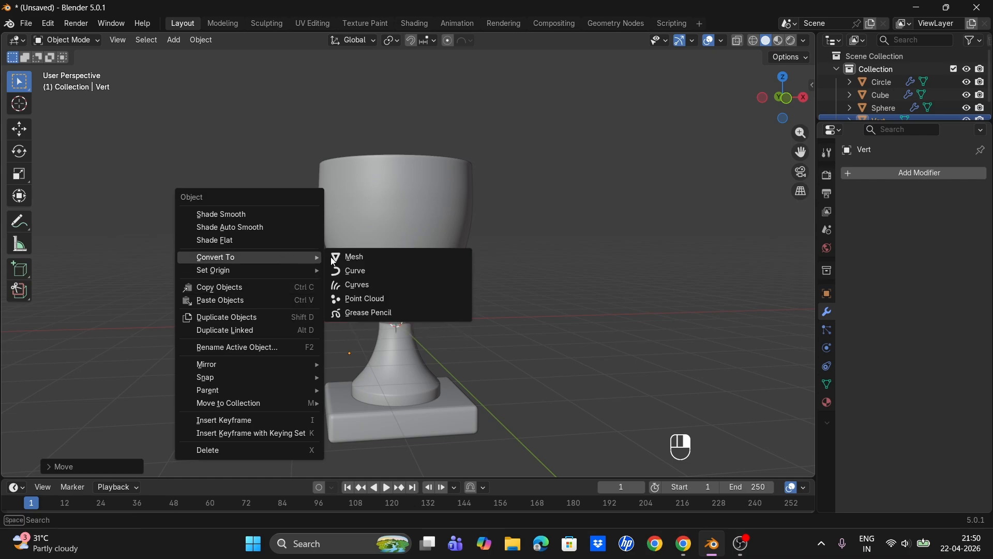
{"action": "left_click", "coordinate": [355, 271]}
{"action": "left_click", "coordinate": [829, 367]}
{"action": "left_click", "coordinate": [893, 382]}
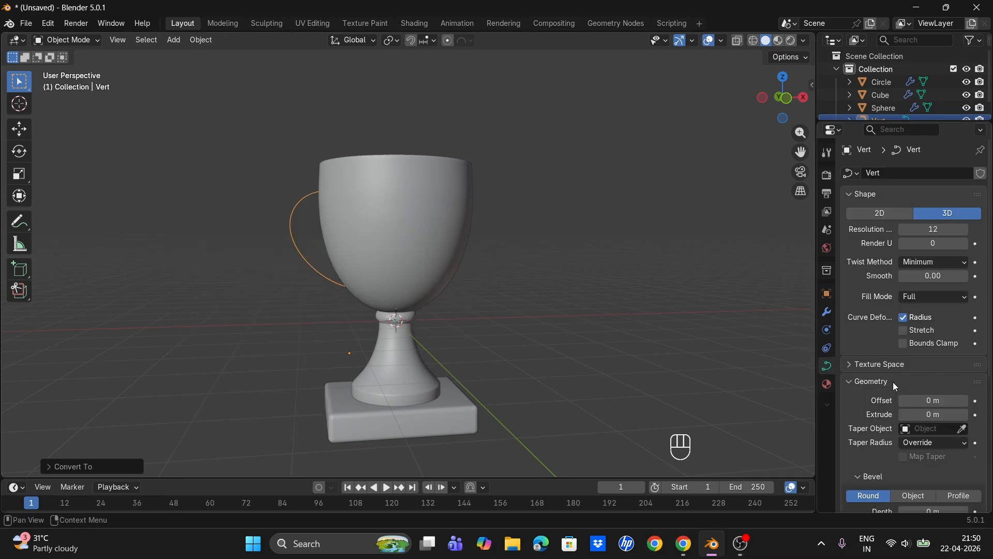
{"action": "scroll", "coordinate": [960, 430], "scroll_direction": "down", "scroll_amount": 5}
{"action": "left_click_drag", "start_coordinate": [969, 382], "coordinate": [918, 396]}
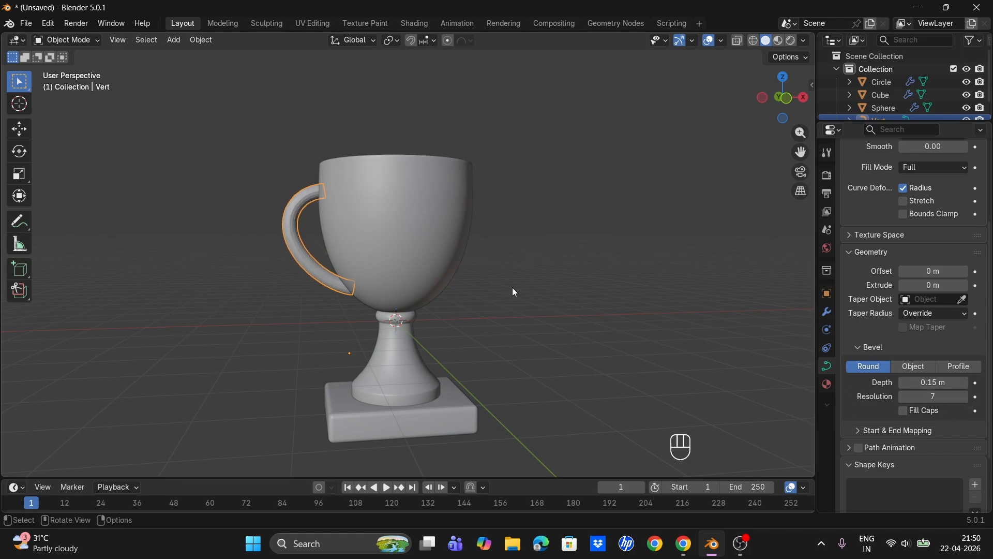
- Convert the handle curve to a mesh and apply Shade Auto Smooth to it
{"action": "right_click", "coordinate": [301, 194]}
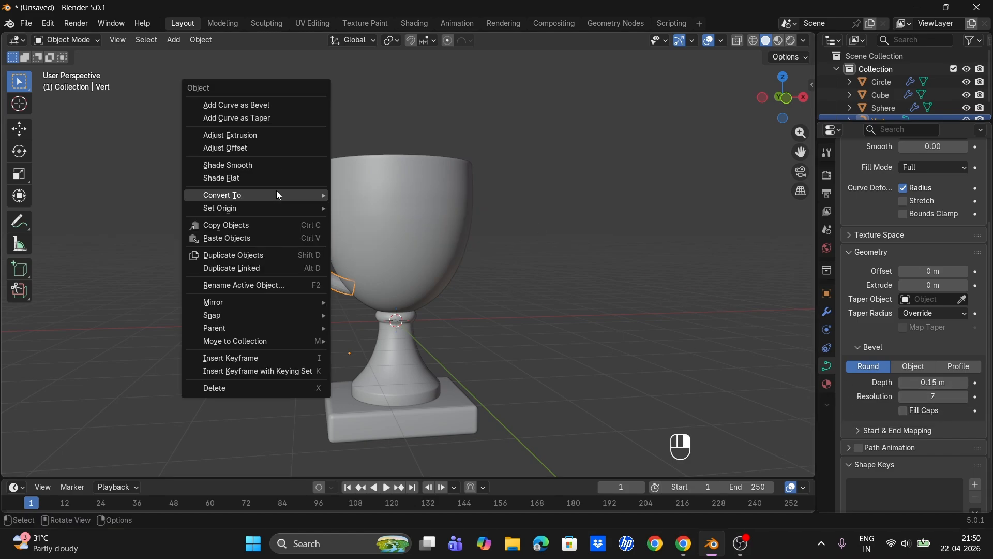
{"action": "mouse_move", "coordinate": [276, 192]}
{"action": "left_click", "coordinate": [363, 193]}
{"action": "right_click", "coordinate": [295, 206]}
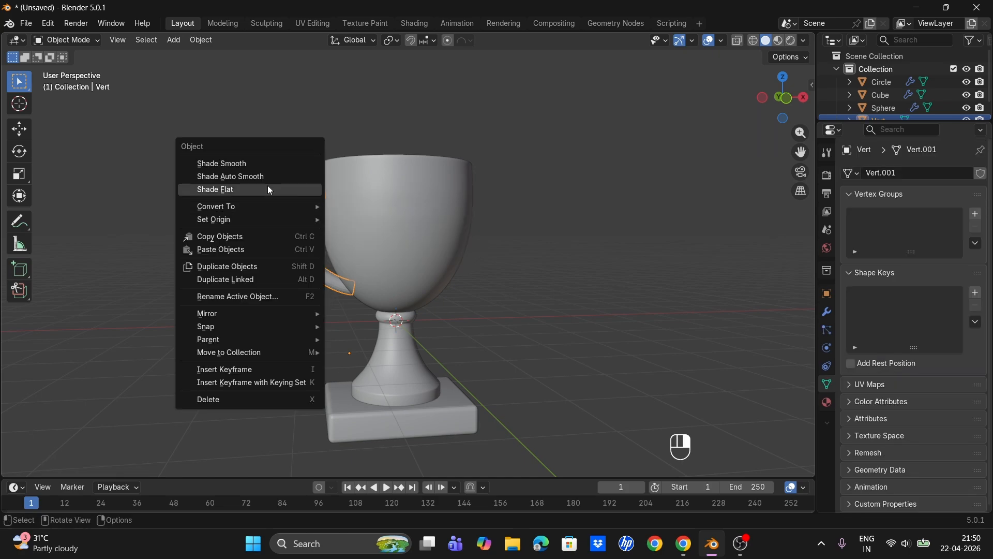
{"action": "left_click", "coordinate": [266, 178]}
- In front view, select the handle and duplicate it, moving the copy along X to the cup's right
{"action": "left_click", "coordinate": [553, 272]}
{"action": "middle_click_drag", "start_coordinate": [495, 292], "coordinate": [374, 277]}
{"action": "key", "text": "KP_1"}
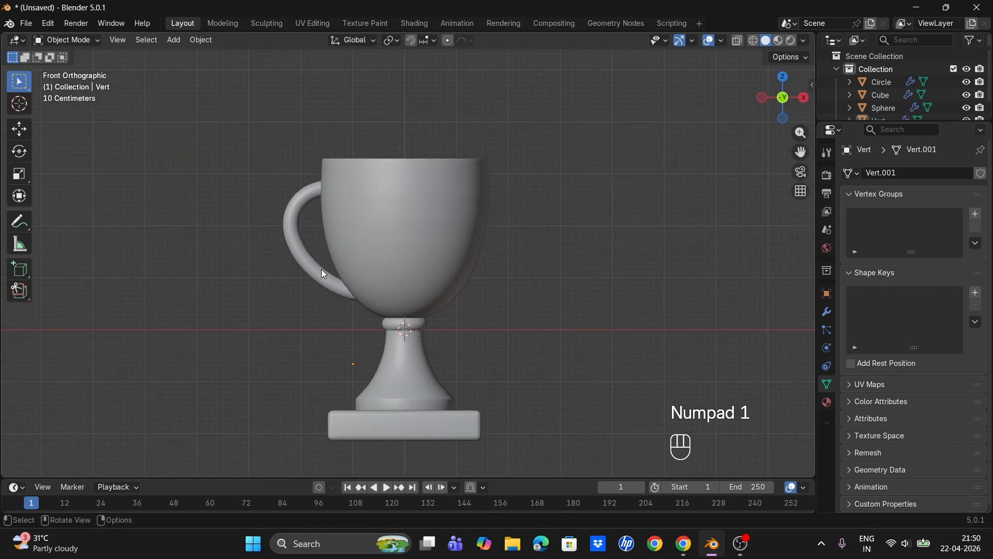
{"action": "left_click", "coordinate": [317, 273]}
{"action": "key", "text": "shift+d"}
{"action": "key", "text": "x"}
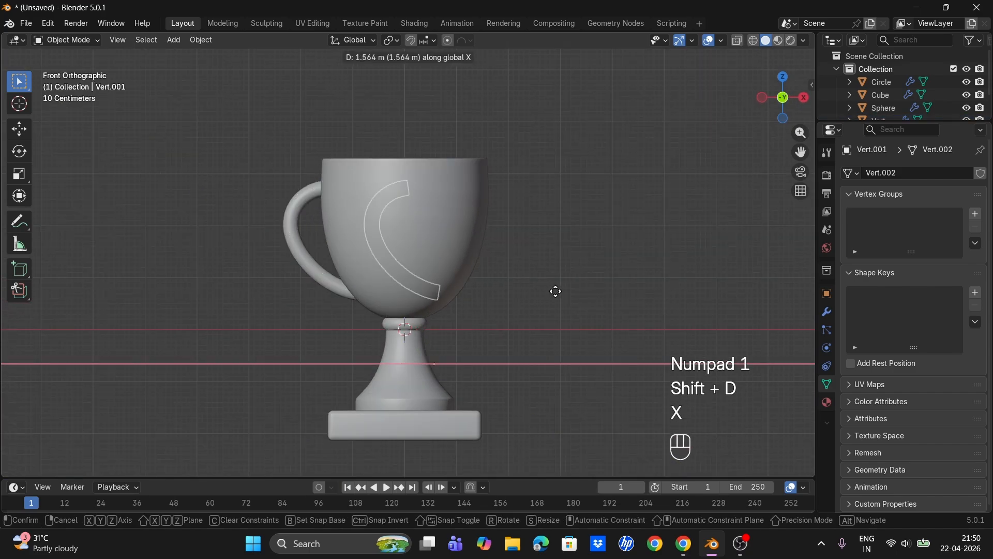
{"action": "left_click", "coordinate": [585, 291]}
- Rotate the duplicated handle 180° about Z
{"action": "type", "text": "r"}
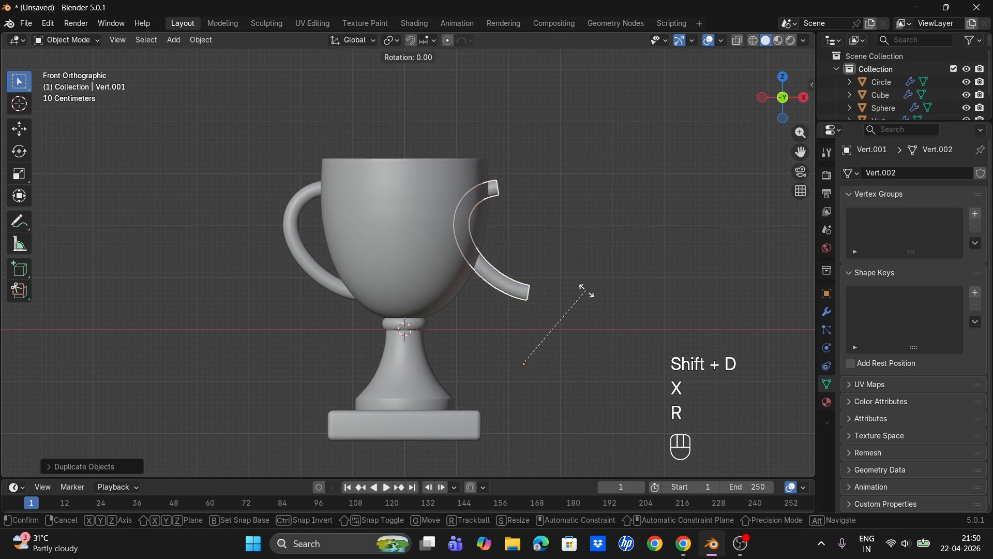
{"action": "type", "text": "z90"}
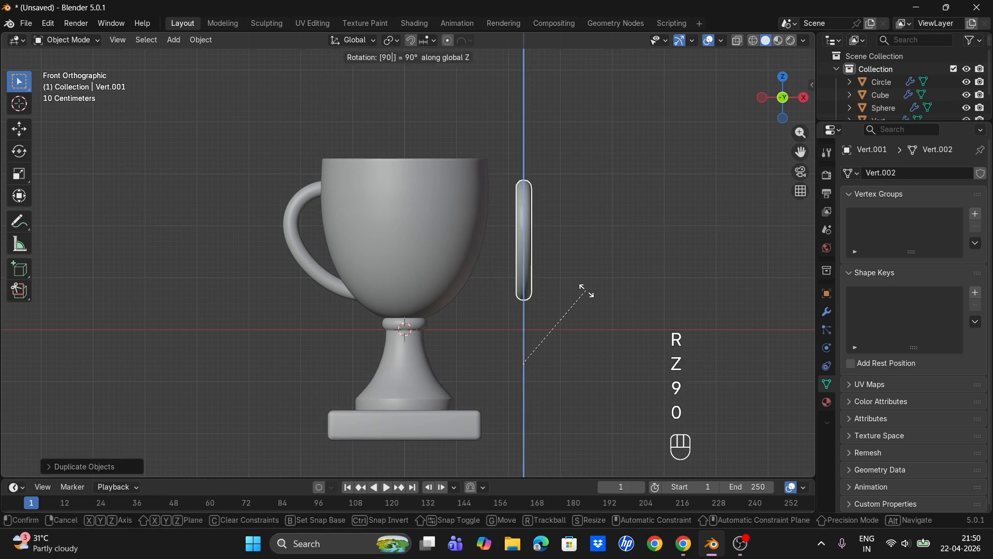
{"action": "key", "text": "Escape"}
{"action": "type", "text": "rz18"}
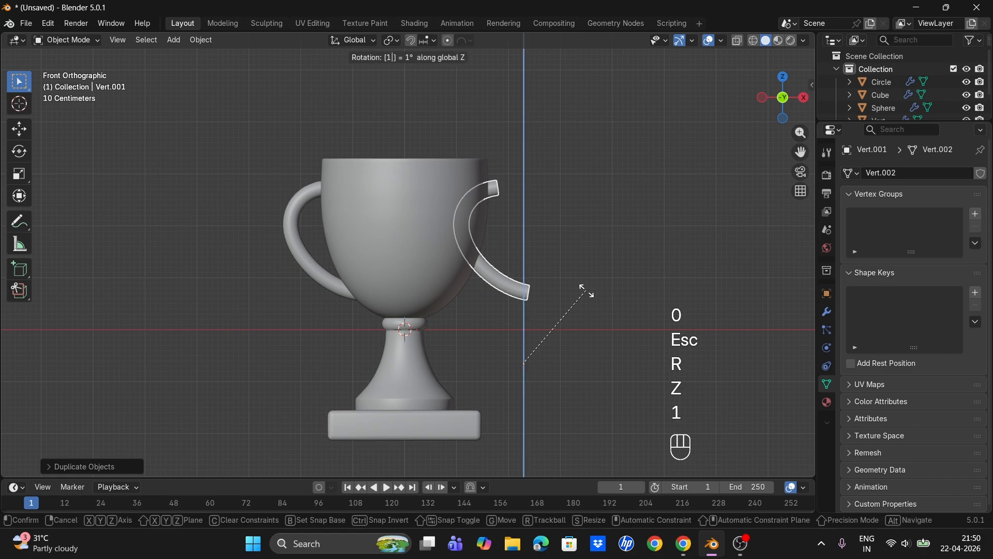
{"action": "type", "text": "0"}
{"action": "key", "text": "Return"}
- Move the duplicated handle along X against the cup's right side, using X-ray to check the fit
{"action": "key", "text": "g"}
{"action": "key", "text": "x"}
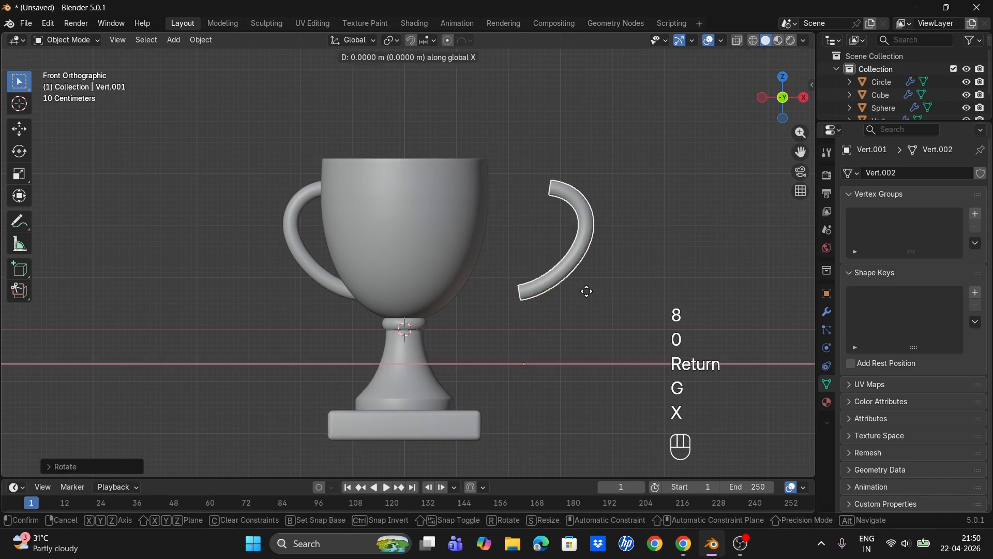
{"action": "left_click", "coordinate": [511, 290]}
{"action": "left_click", "coordinate": [738, 42]}
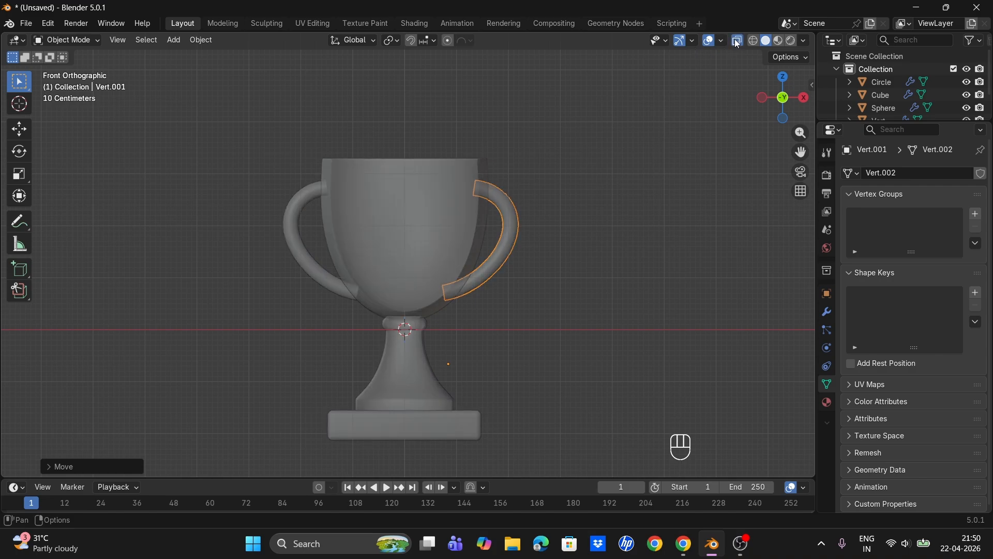
{"action": "key", "text": "g"}
{"action": "key", "text": "x"}
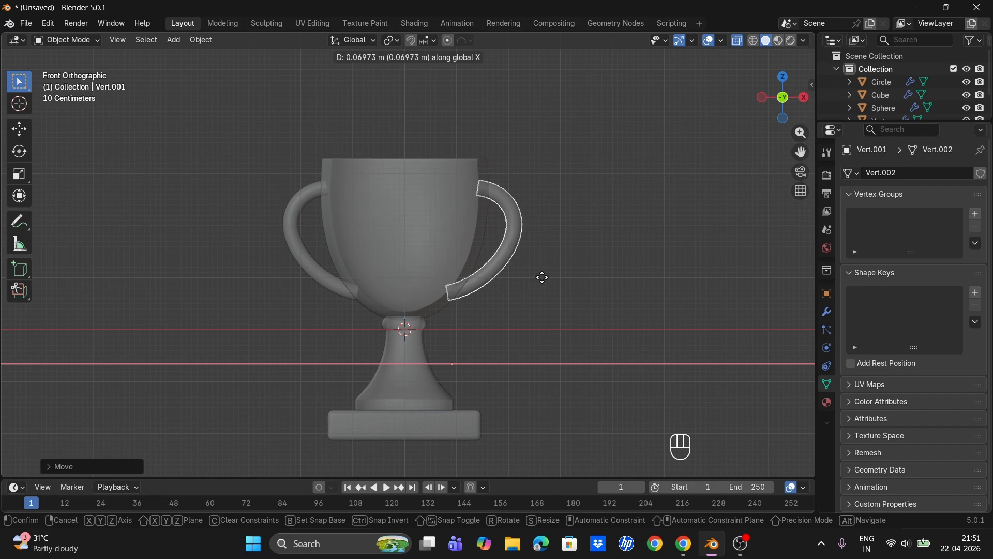
{"action": "left_click", "coordinate": [542, 277]}
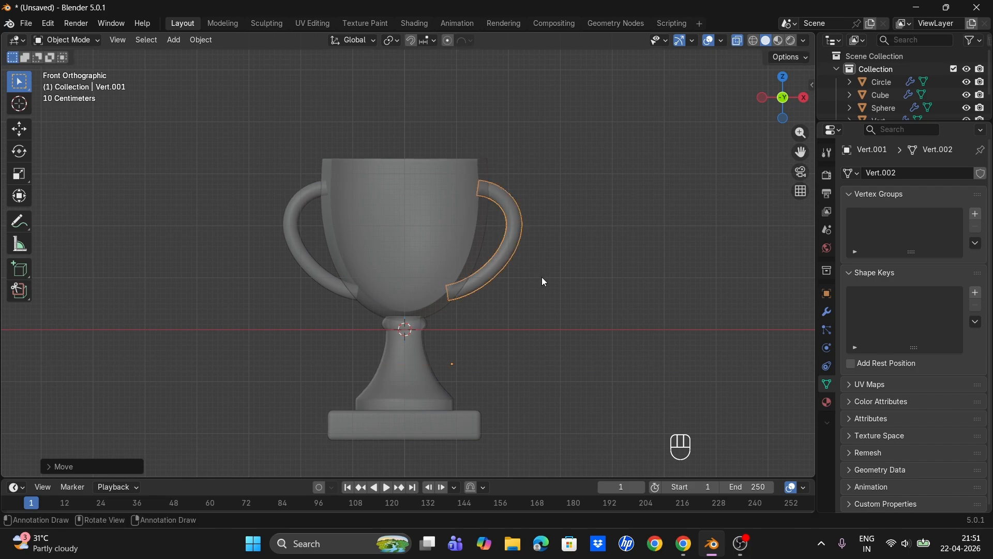
- Inspect the cup mesh in Edit Mode from above, with X-ray turned off
{"action": "left_click", "coordinate": [742, 41]}
{"action": "left_click", "coordinate": [554, 180]}
{"action": "middle_click_drag", "start_coordinate": [555, 180], "coordinate": [449, 212]}
{"action": "left_click", "coordinate": [444, 207]}
{"action": "key", "text": "Tab"}
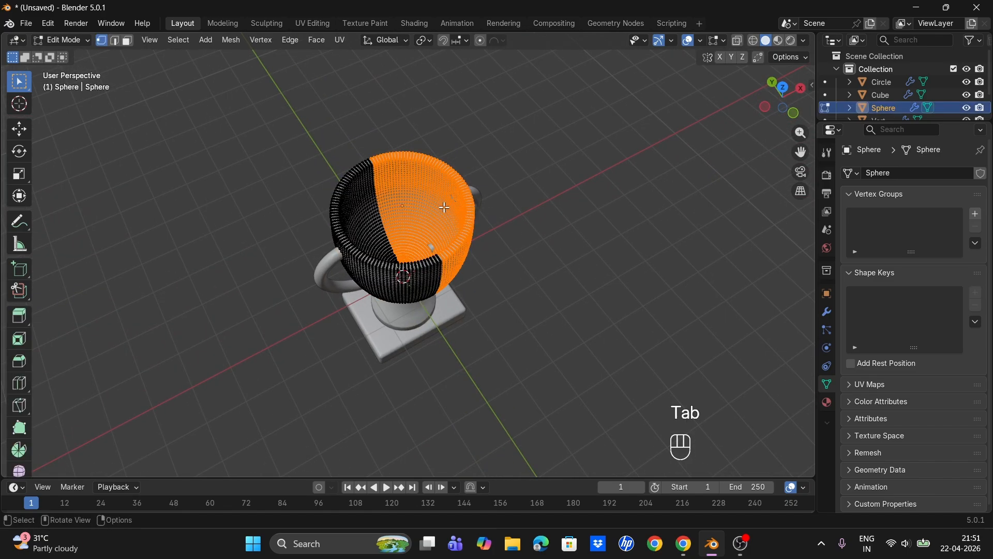
{"action": "scroll", "coordinate": [444, 207], "scroll_direction": "up", "scroll_amount": 2}
{"action": "key", "text": "a"}
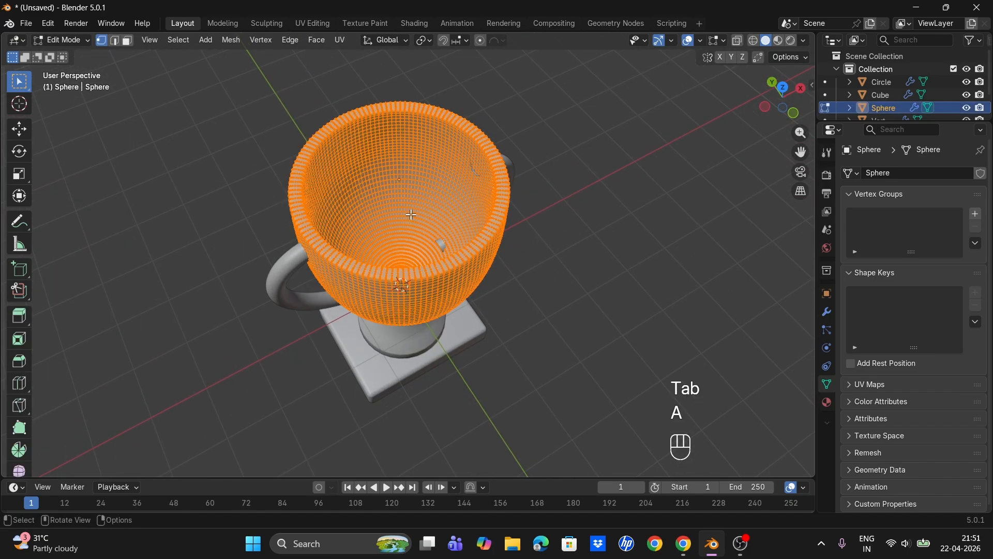
{"action": "left_click", "coordinate": [398, 225]}
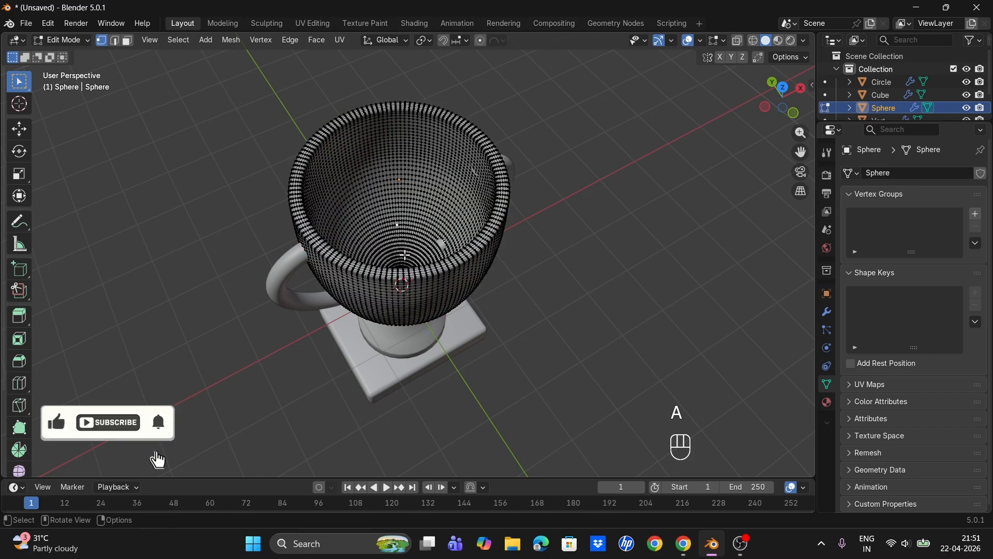
{"action": "scroll", "coordinate": [405, 240], "scroll_direction": "up", "scroll_amount": 4}
{"action": "key", "text": "Tab"}
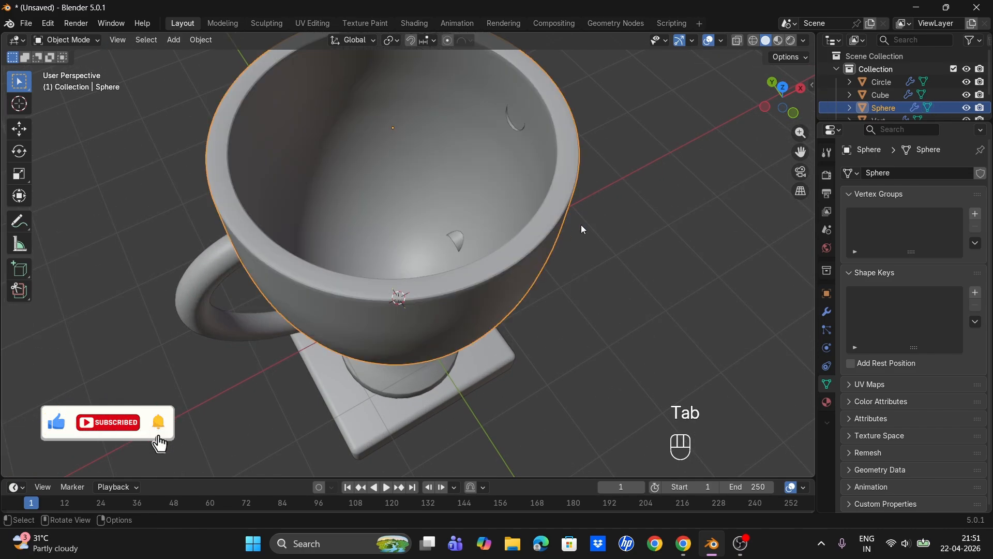
- Move the right handle along X and tilt it about Y so it sits against the cup
{"action": "middle_click_drag", "start_coordinate": [626, 227], "coordinate": [561, 135]}
{"action": "left_click", "coordinate": [559, 131]}
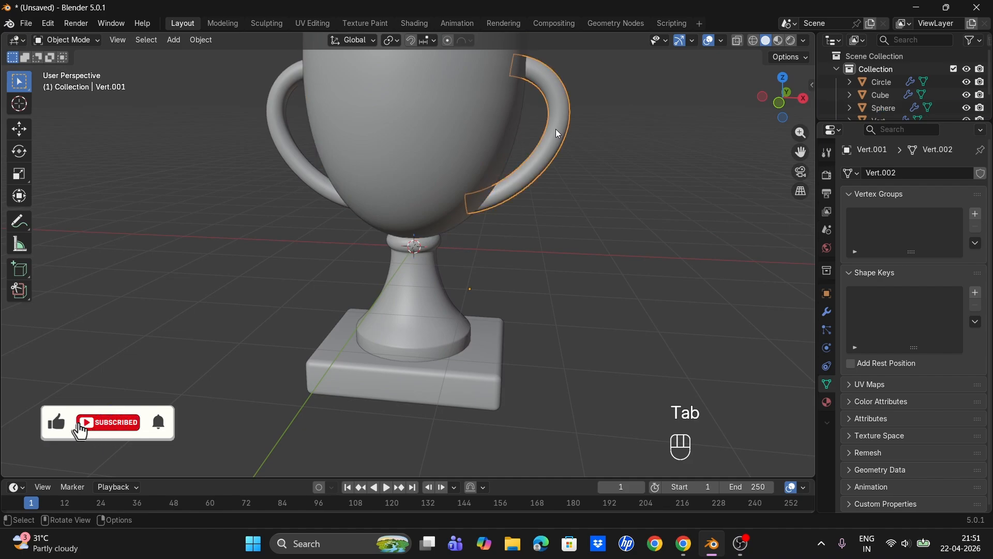
{"action": "key", "text": "g"}
{"action": "key", "text": "x"}
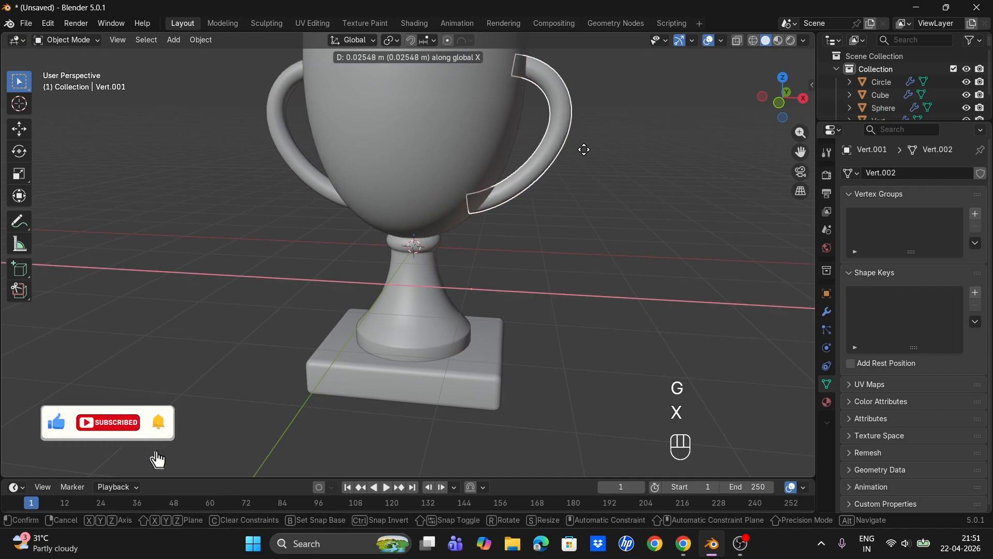
{"action": "left_click", "coordinate": [585, 149]}
{"action": "key", "text": "r"}
{"action": "key", "text": "y"}
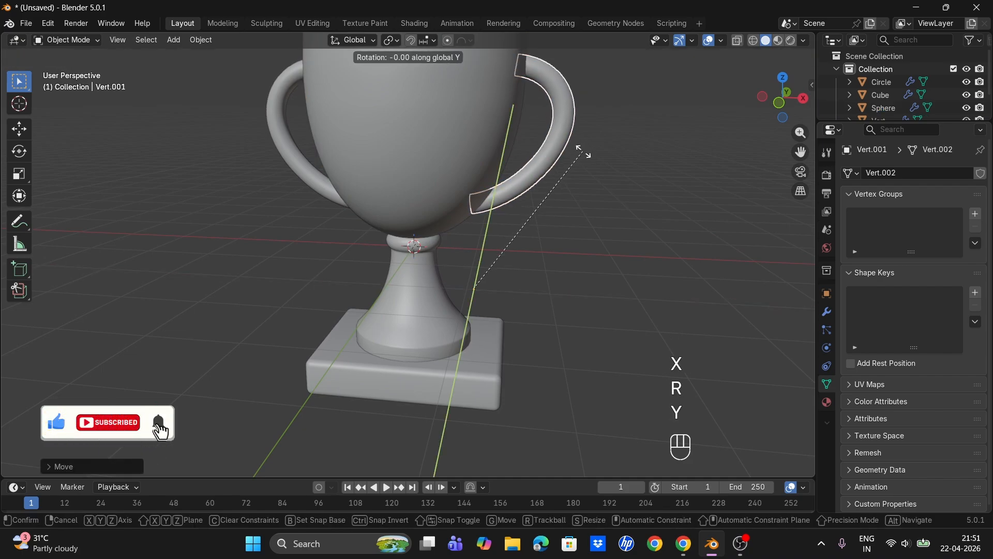
{"action": "left_click", "coordinate": [581, 163]}
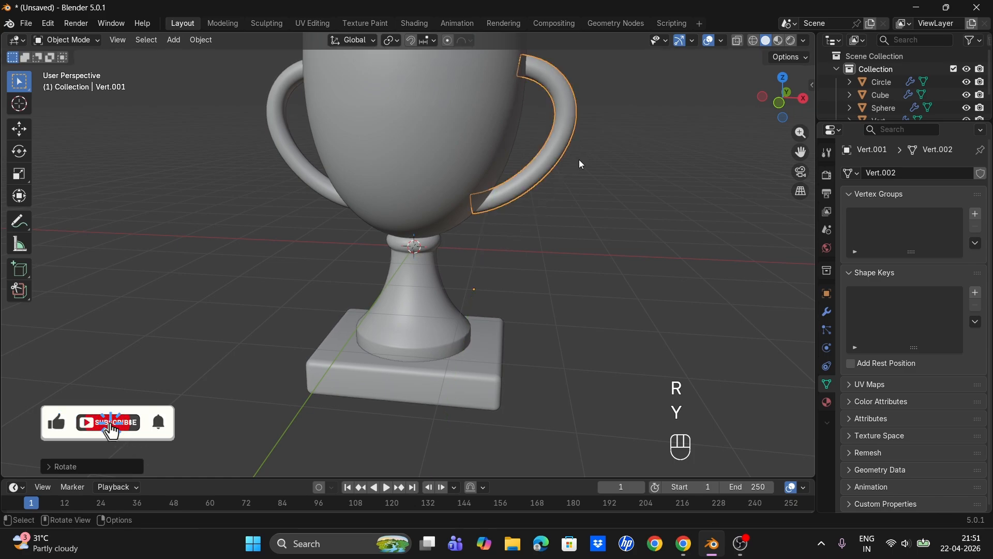
{"action": "key", "text": "g"}
{"action": "key", "text": "x"}
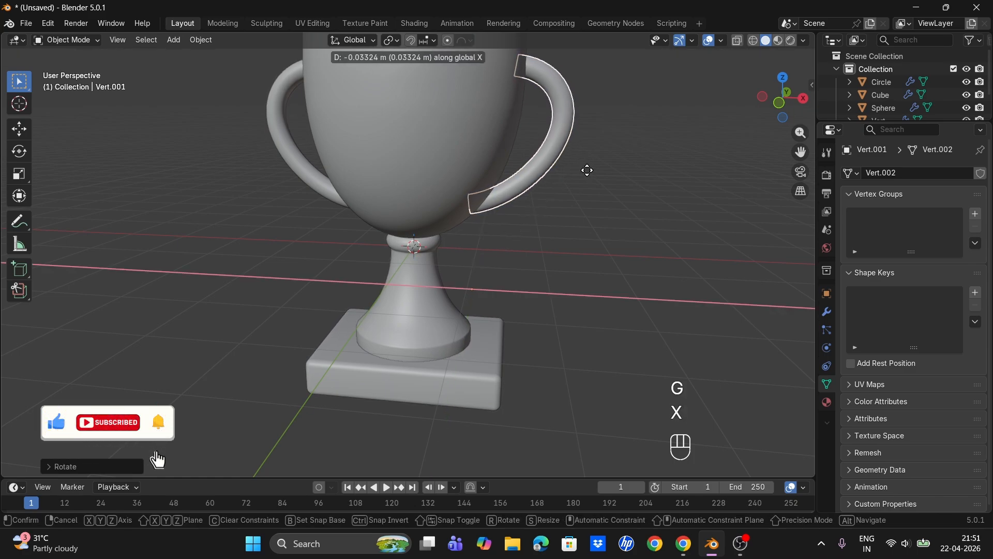
{"action": "left_click", "coordinate": [615, 184]}
- Select all trophy parts and join them into a single object
{"action": "left_click", "coordinate": [614, 184]}
{"action": "mouse_move", "coordinate": [525, 176]}
{"action": "middle_mouse_down"}
{"action": "mouse_move", "coordinate": [601, 224]}
{"action": "mouse_move", "coordinate": [539, 171]}
{"action": "middle_mouse_up"}
{"action": "key", "text": "KP_1"}
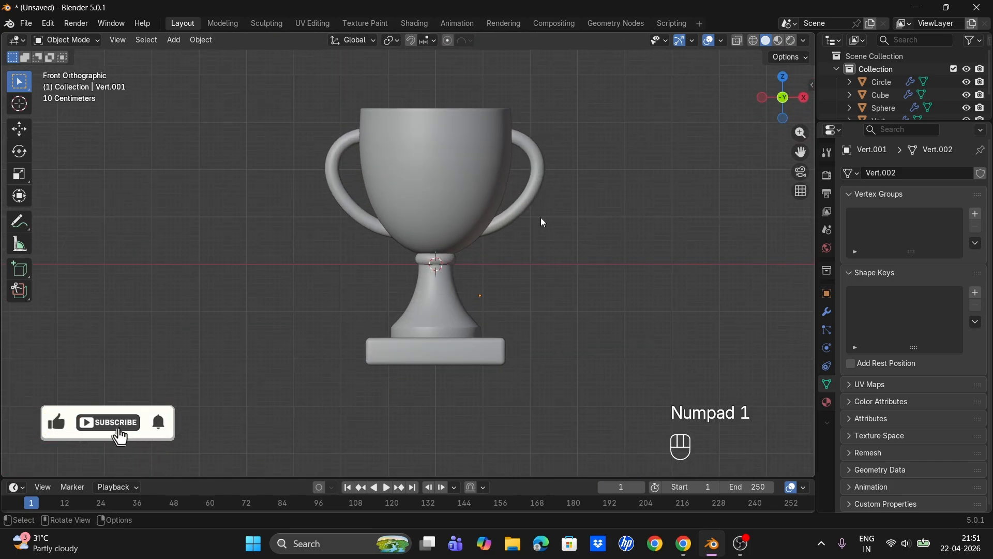
{"action": "mouse_move", "coordinate": [555, 205]}
{"action": "middle_mouse_down"}
{"action": "mouse_move", "coordinate": [667, 251]}
{"action": "mouse_move", "coordinate": [559, 218]}
{"action": "middle_mouse_up"}
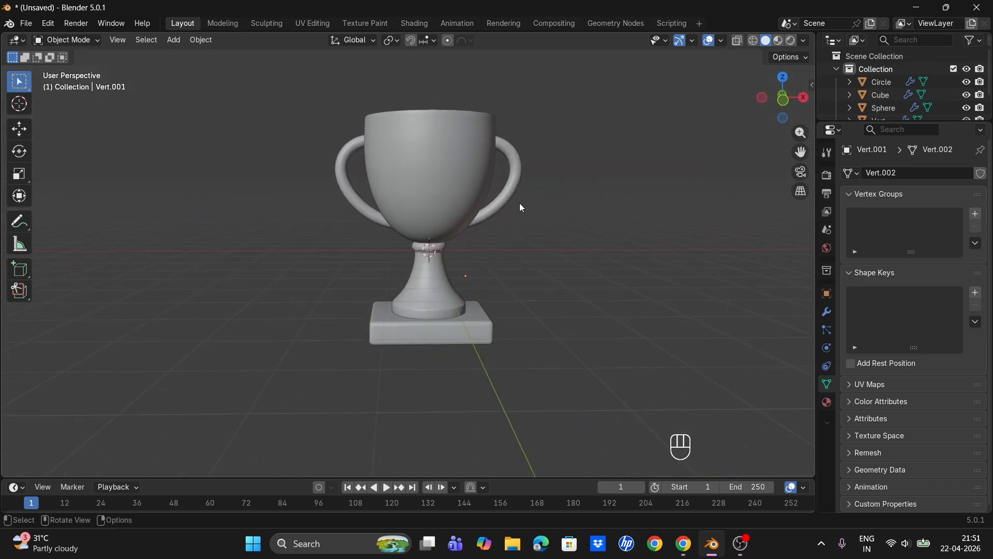
{"action": "left_click", "coordinate": [778, 41]}
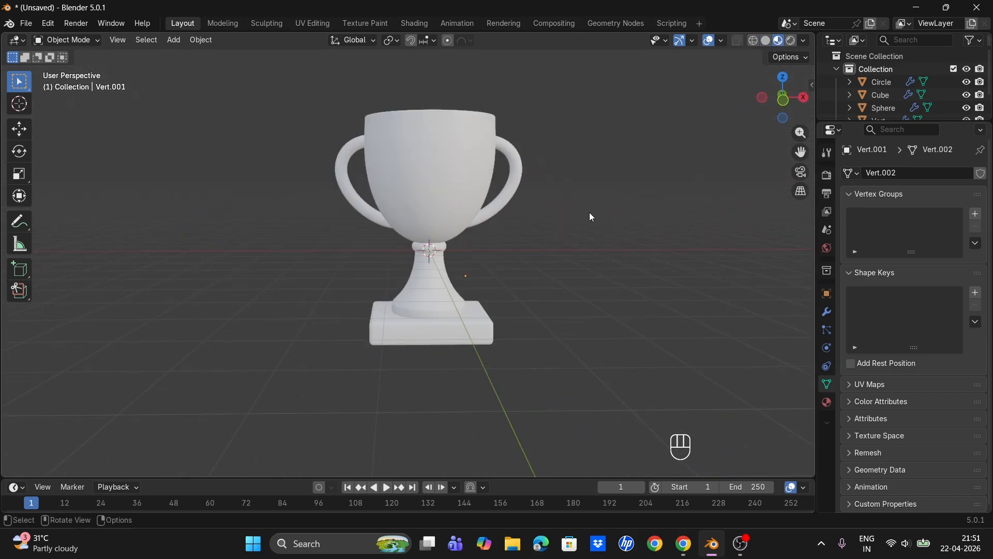
{"action": "left_click", "coordinate": [448, 343]}
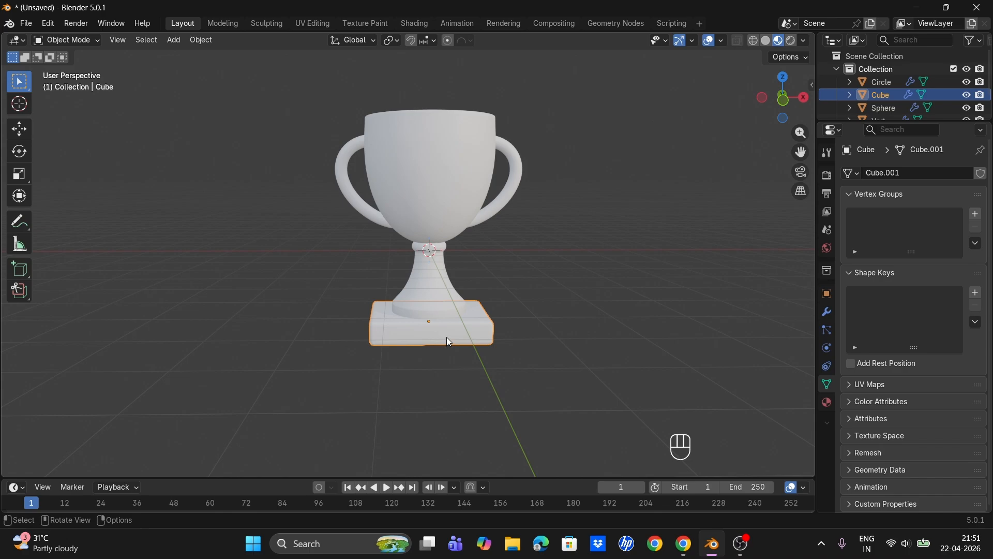
{"action": "left_click", "coordinate": [551, 331]}
{"action": "key", "text": "a"}
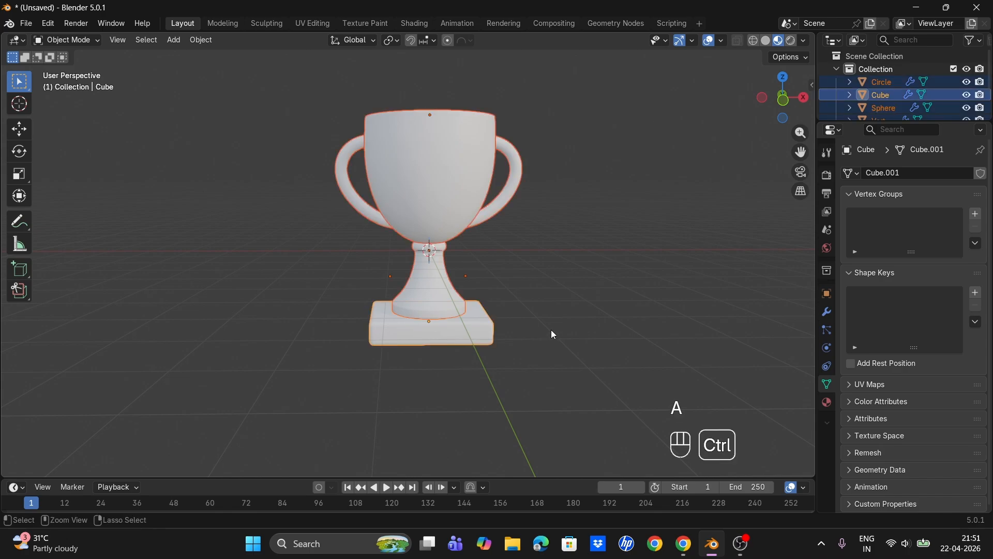
{"action": "key", "text": "ctrl+j"}
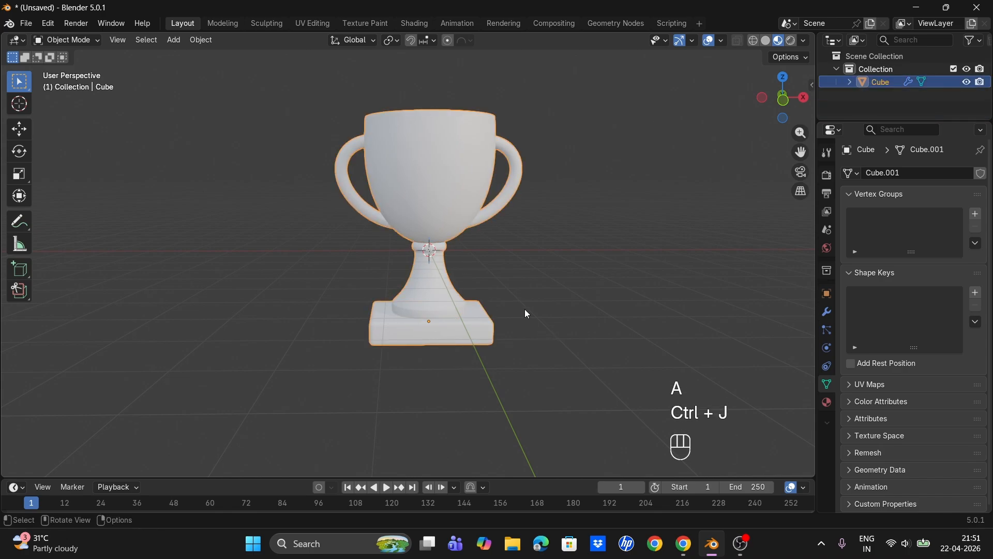
- Set the trophy material's base color to hex D3AF37
{"action": "left_click", "coordinate": [827, 403]}
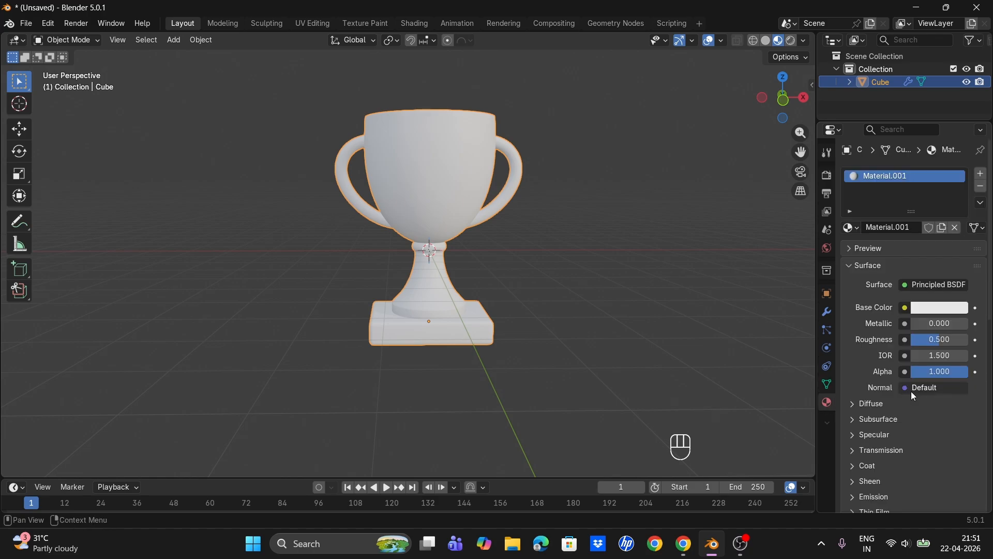
{"action": "left_click", "coordinate": [930, 307]}
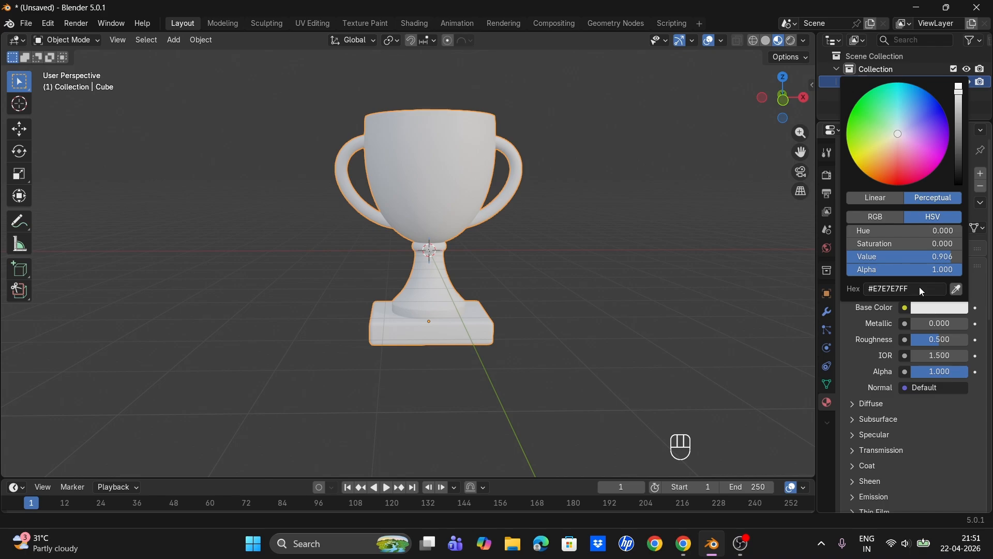
{"action": "left_click", "coordinate": [912, 289]}
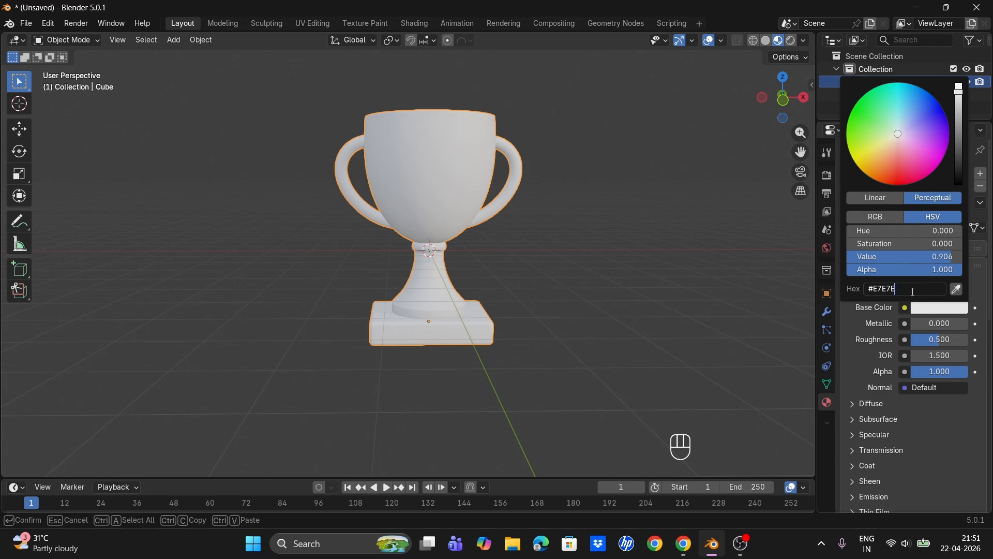
{"action": "key", "text": "BackSpace"}
{"action": "type", "text": "d3af37"}
{"action": "key", "text": "Return"}
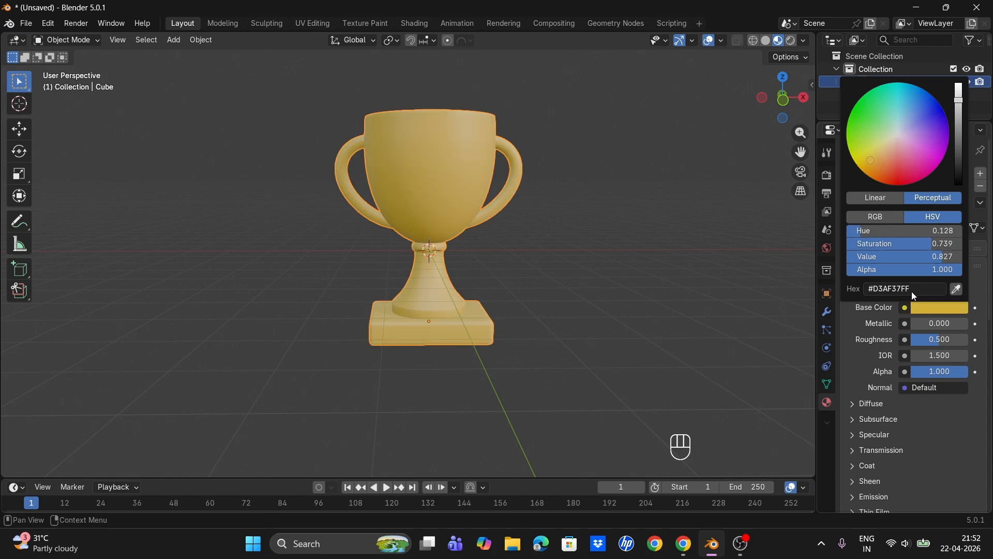
- Set the trophy material's metallic to 0.866 and roughness to 0.402, previewing it in rendered shading
{"action": "left_click_drag", "start_coordinate": [911, 323], "coordinate": [930, 343]}
{"action": "left_click", "coordinate": [640, 109]}
{"action": "mouse_move", "coordinate": [433, 179]}
{"action": "middle_mouse_down"}
{"action": "mouse_move", "coordinate": [463, 197]}
{"action": "mouse_move", "coordinate": [523, 135]}
{"action": "middle_mouse_up"}
{"action": "left_click", "coordinate": [792, 41]}
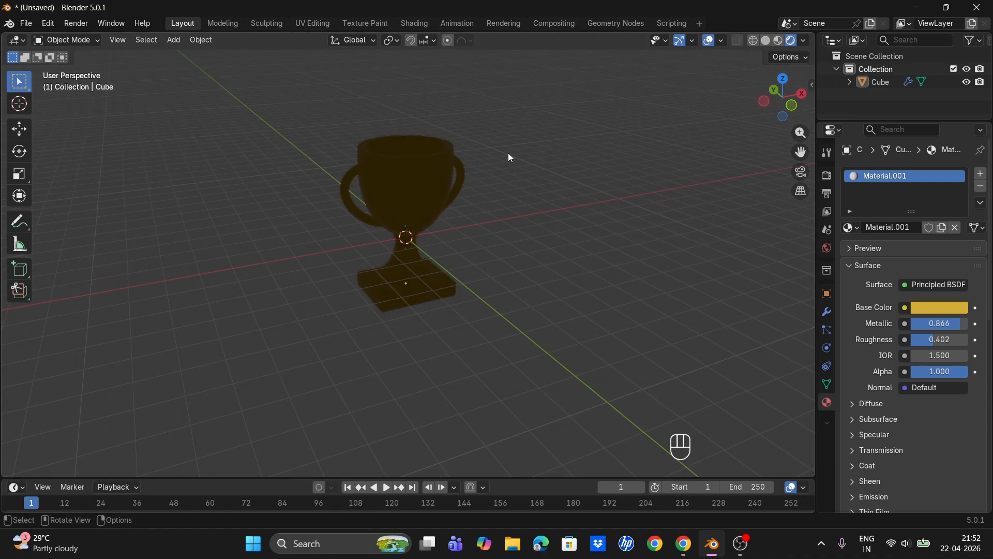
- Scale the whole trophy down and move it up along Z
{"action": "key", "text": "shift+a"}
{"action": "mouse_move", "coordinate": [401, 267]}
{"action": "key", "text": "a"}
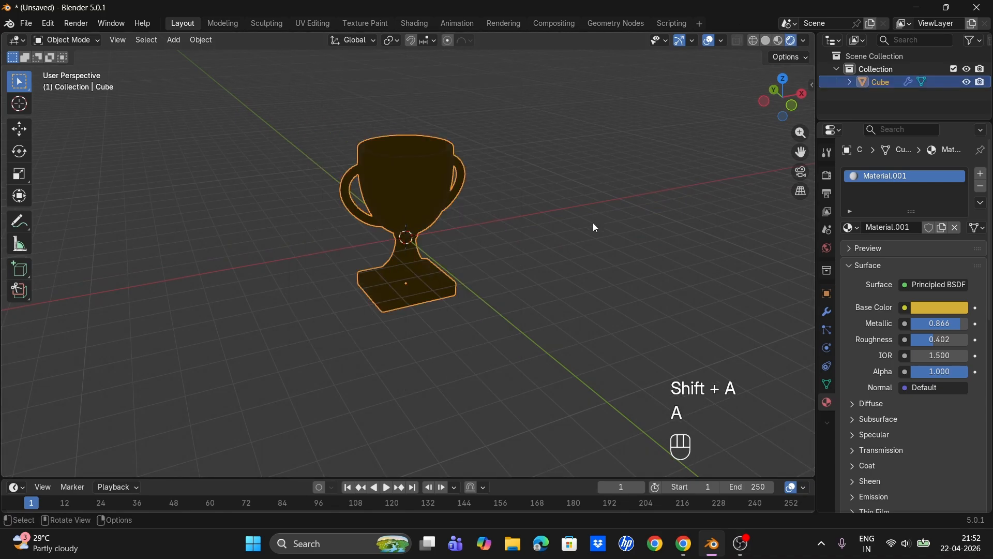
{"action": "key", "text": "s"}
{"action": "left_click", "coordinate": [473, 262]}
{"action": "key", "text": "g"}
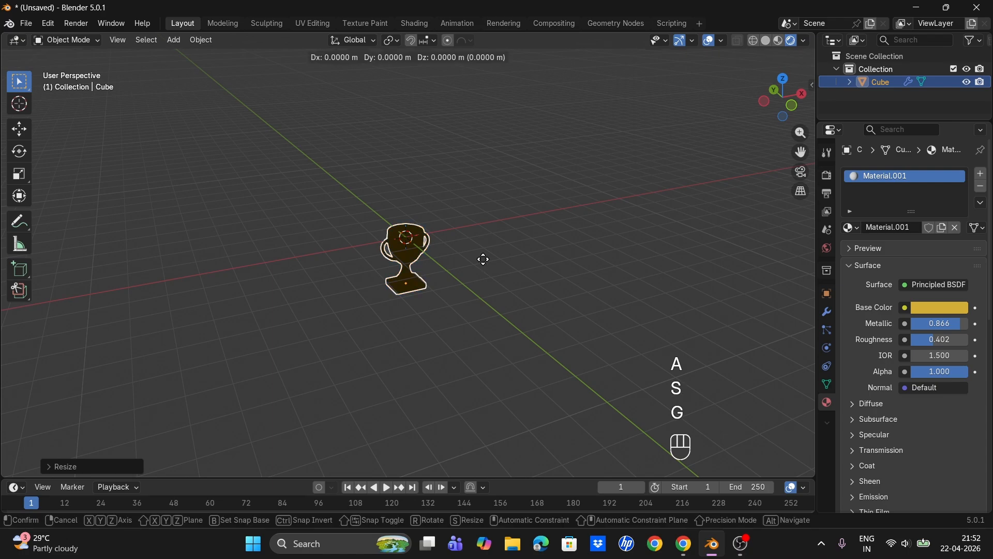
{"action": "key", "text": "z"}
{"action": "left_click", "coordinate": [482, 204]}
- Add an area light and scale it up around the trophy
{"action": "key", "text": "shift+a"}
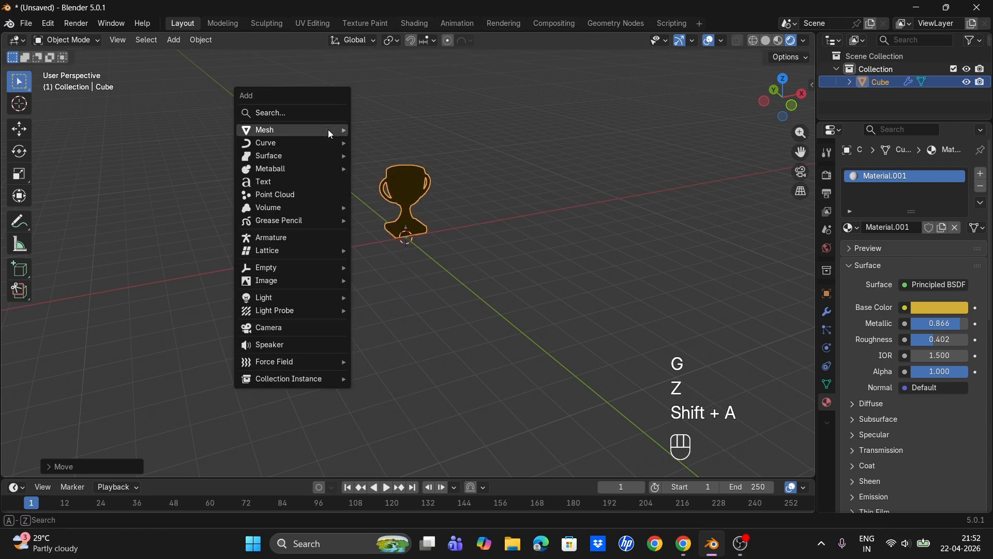
{"action": "mouse_move", "coordinate": [306, 298]}
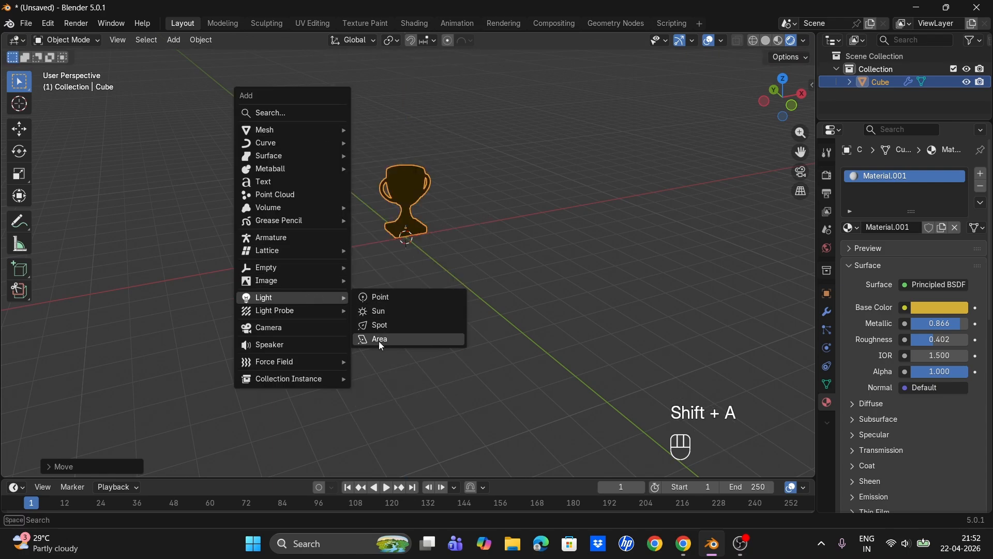
{"action": "left_click", "coordinate": [379, 340]}
{"action": "key", "text": "s"}
{"action": "left_click", "coordinate": [719, 314]}
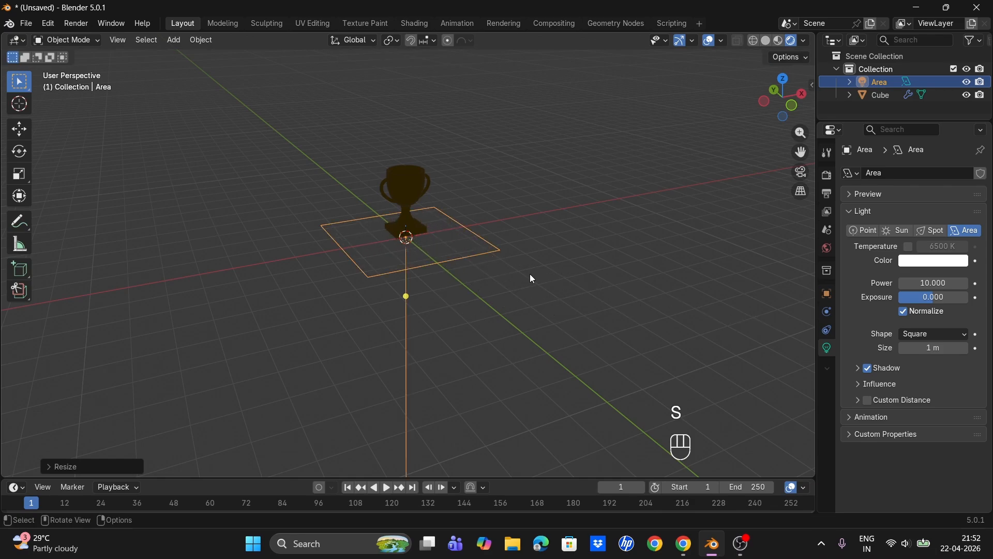
- Raise the area light along Z above the trophy and set its power to 453 W
{"action": "key", "text": "g"}
{"action": "key", "text": "z"}
{"action": "left_click", "coordinate": [522, 105]}
{"action": "right_click", "coordinate": [417, 93]}
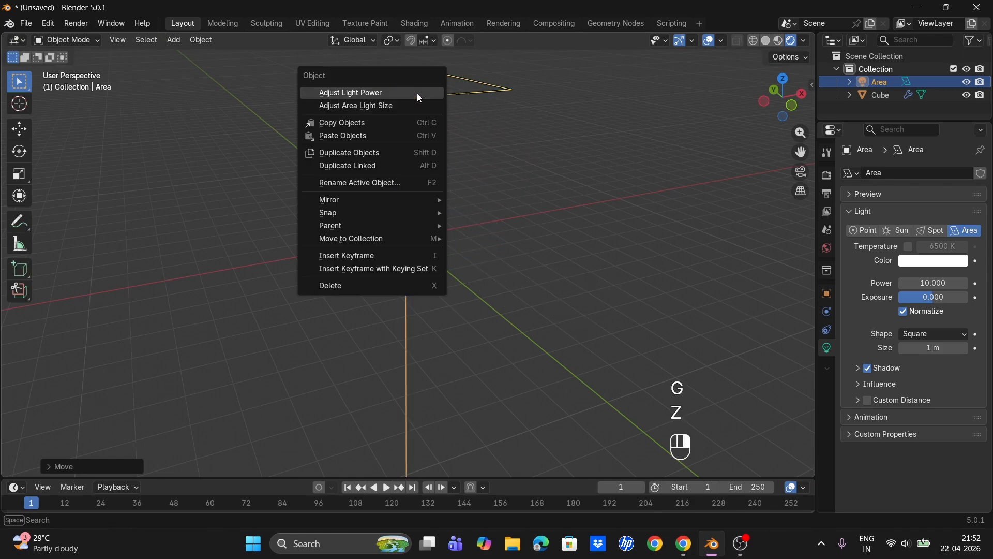
{"action": "left_click", "coordinate": [417, 93]}
- Add a plane under the trophy as a floor and scale it about 3.4 times
{"action": "key", "text": "shift+a"}
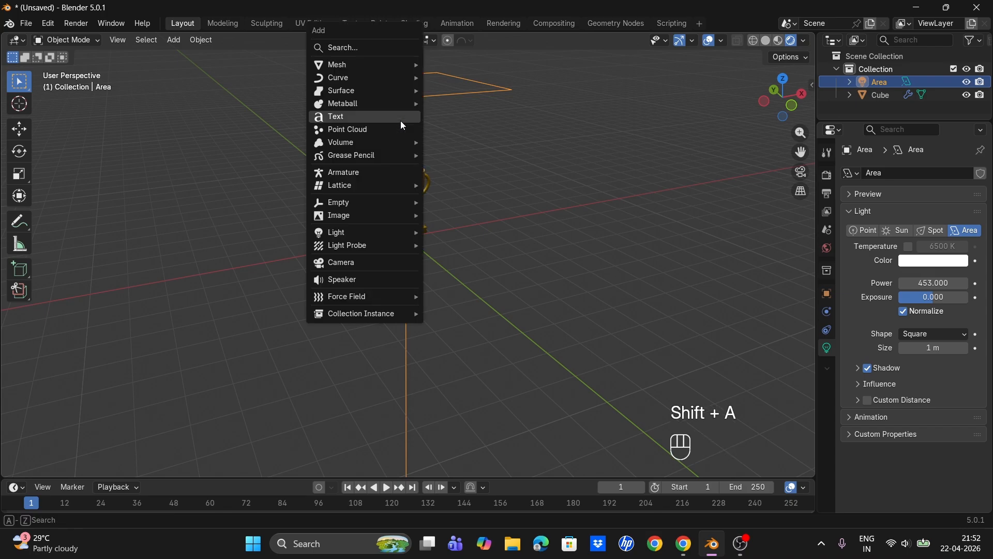
{"action": "mouse_move", "coordinate": [421, 67]}
{"action": "left_click", "coordinate": [491, 64]}
{"action": "key", "text": "s"}
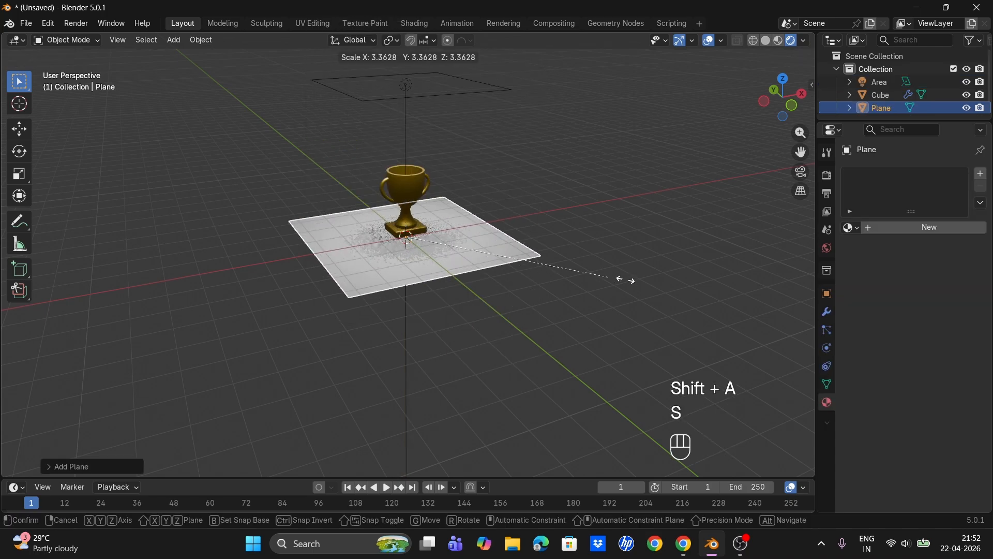
{"action": "left_click", "coordinate": [623, 278]}
- Duplicate the area light, moving the copy about 5.6 m along Y
{"action": "left_click", "coordinate": [396, 87]}
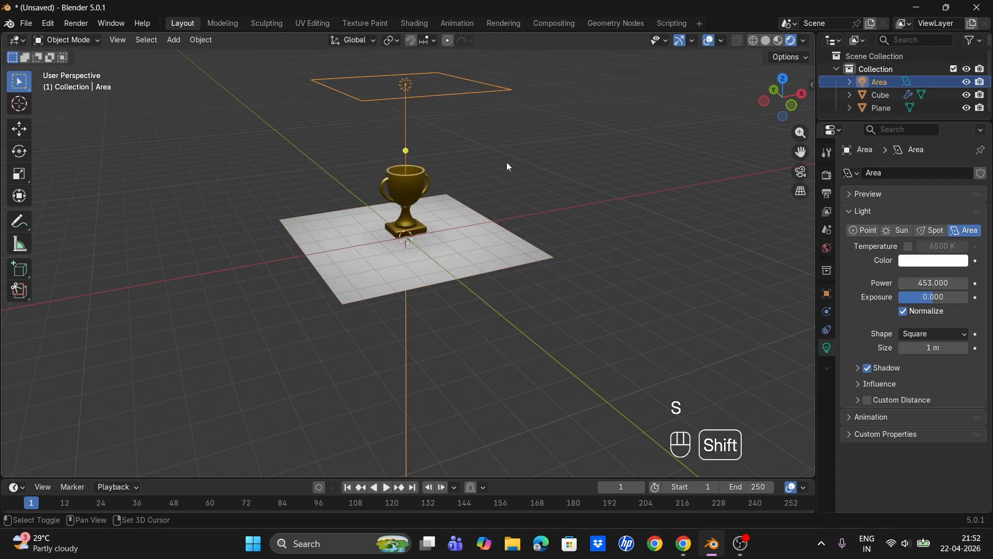
{"action": "key", "text": "shift+d"}
{"action": "key", "text": "x"}
{"action": "key", "text": "y"}
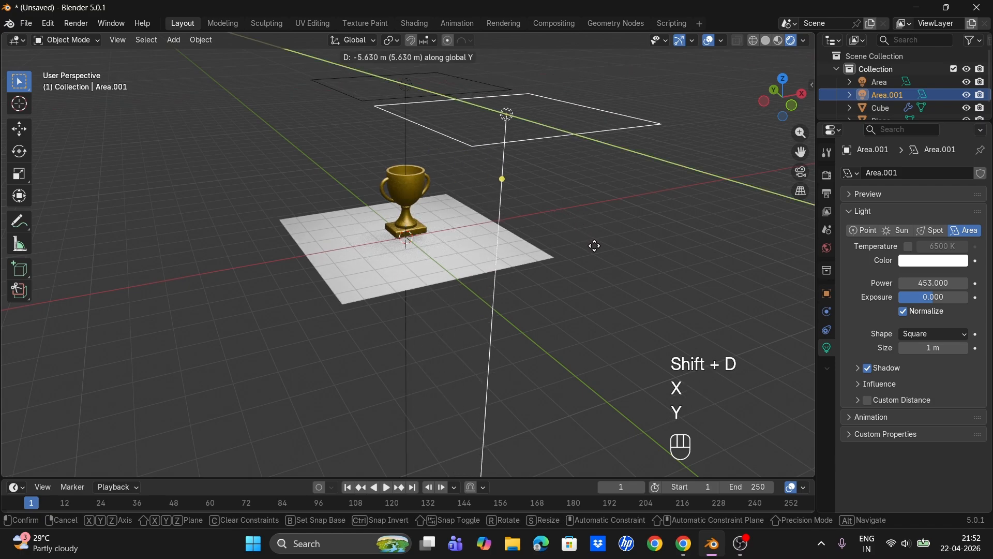
{"action": "left_click", "coordinate": [594, 252]}
- Rotate the duplicated light about 54° around X toward the trophy and set its power to 621 W
{"action": "key", "text": "r"}
{"action": "key", "text": "x"}
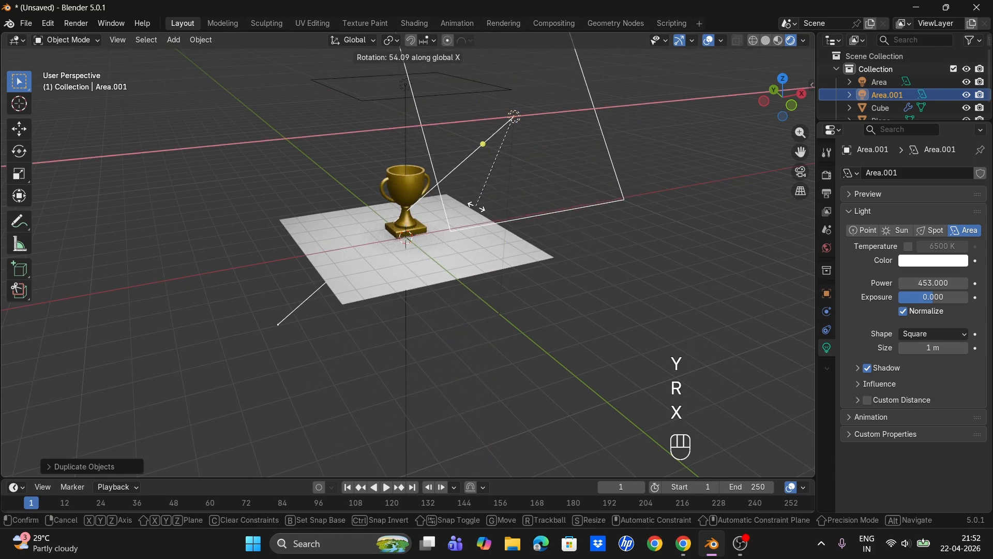
{"action": "left_click", "coordinate": [488, 156]}
{"action": "right_click", "coordinate": [488, 156]}
{"action": "left_click", "coordinate": [489, 156]}
{"action": "left_click", "coordinate": [579, 165]}
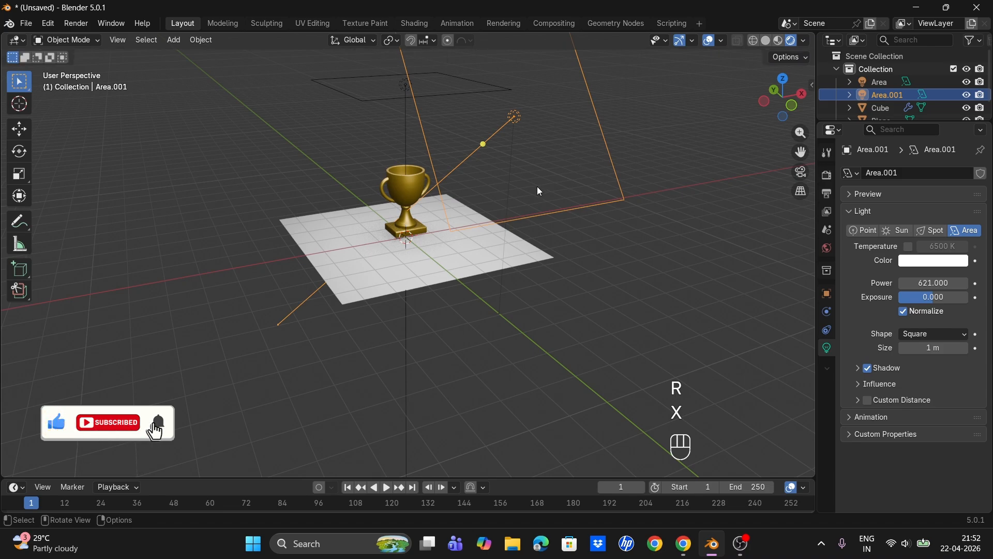
- Give the floor plane a new material with a black base color and roughness 1.0
{"action": "scroll", "coordinate": [537, 186], "scroll_direction": "up", "scroll_amount": 2}
{"action": "left_click", "coordinate": [499, 257]}
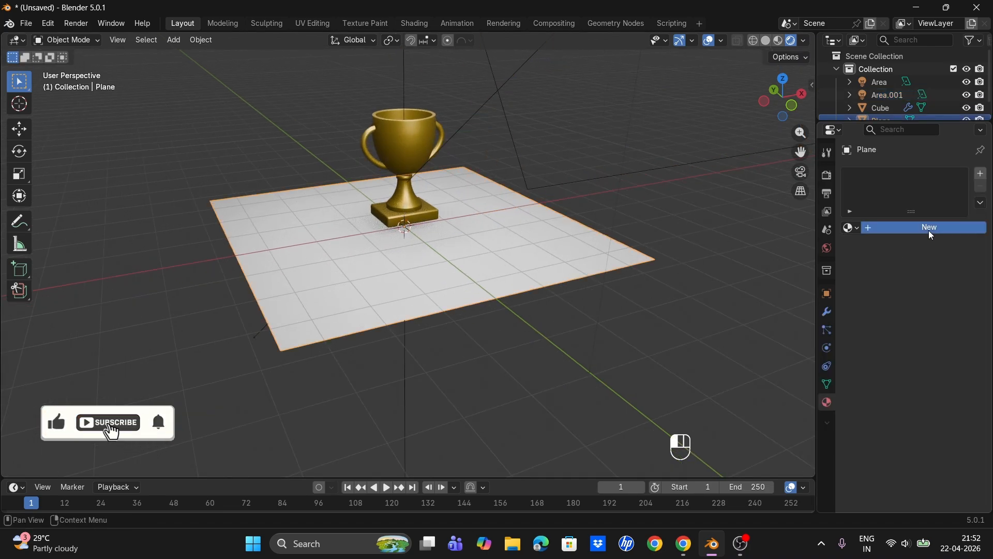
{"action": "left_click", "coordinate": [916, 227]}
{"action": "left_click", "coordinate": [939, 308]}
{"action": "left_click_drag", "start_coordinate": [959, 177], "coordinate": [959, 186]}
{"action": "left_click_drag", "start_coordinate": [933, 340], "coordinate": [967, 339]}
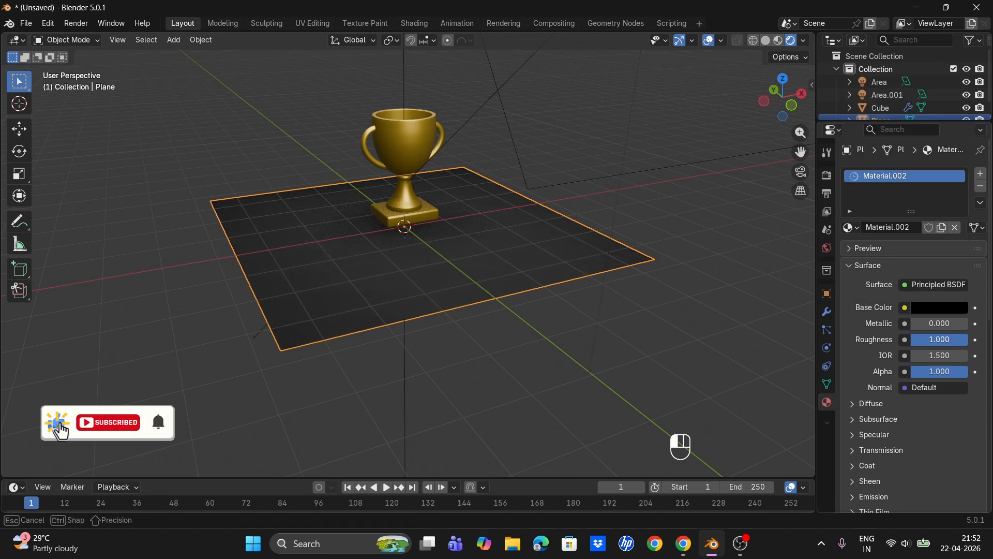
{"action": "left_click", "coordinate": [650, 223]}
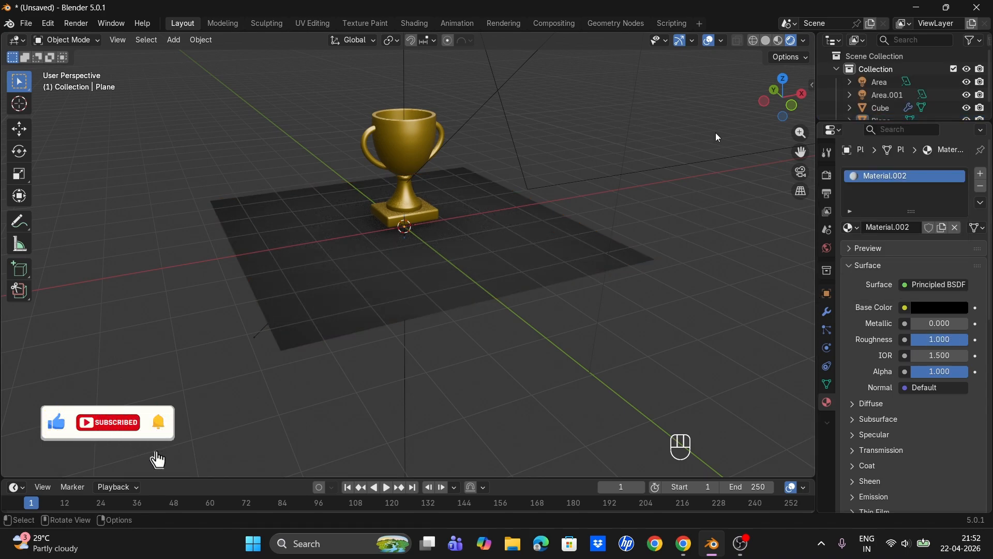
- Turn off the viewport overlays to preview the trophy and floor cleanly
{"action": "left_click", "coordinate": [707, 42]}
{"action": "scroll", "coordinate": [594, 153], "scroll_direction": "up", "scroll_amount": 2}
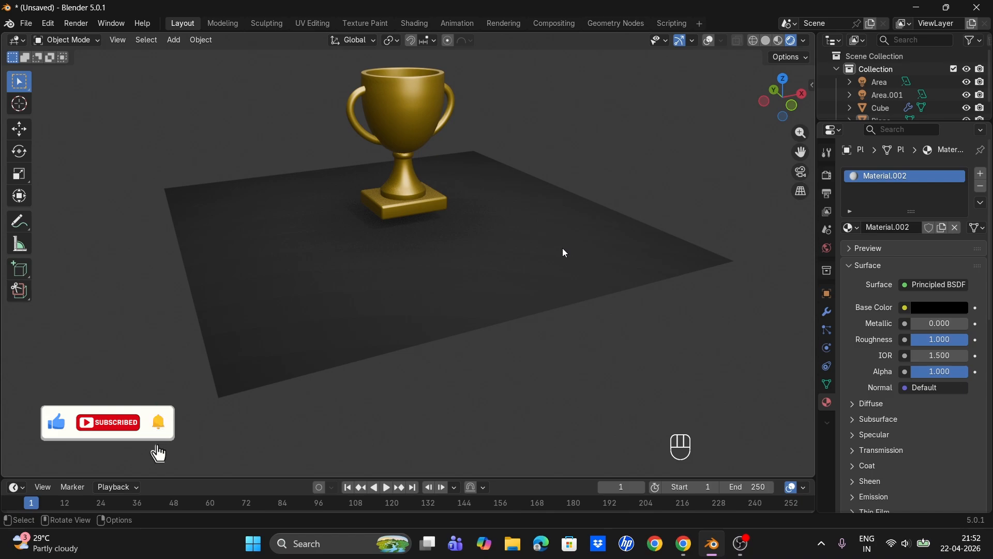
- Move the floor plane about 0.25 m up along Z so it sits under the trophy's base
{"action": "key", "text": "KP_1"}
{"action": "scroll", "coordinate": [598, 277], "scroll_direction": "down", "scroll_amount": 4}
{"action": "middle_click_drag", "start_coordinate": [621, 343], "coordinate": [599, 399]}
{"action": "key", "text": "g"}
{"action": "key", "text": "z"}
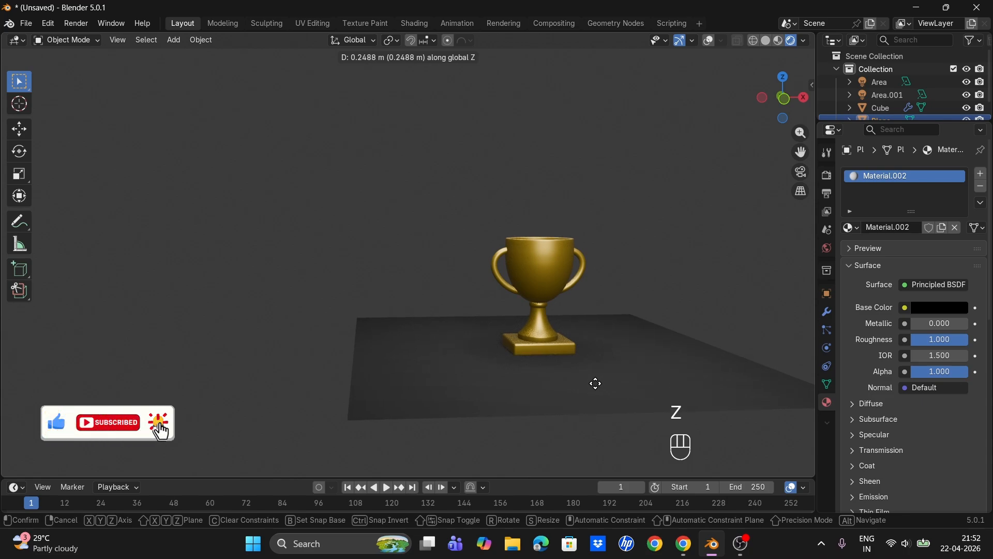
{"action": "left_click", "coordinate": [594, 383]}
- Scale the floor plane down uniformly to about 0.447
{"action": "left_click_drag", "start_coordinate": [801, 151], "coordinate": [777, 154]}
{"action": "left_click_drag", "start_coordinate": [696, 257], "coordinate": [578, 238]}
{"action": "scroll", "coordinate": [578, 238], "scroll_direction": "up", "scroll_amount": 3}
{"action": "middle_click_drag", "start_coordinate": [578, 238], "coordinate": [608, 249]}
{"action": "scroll", "coordinate": [591, 358], "scroll_direction": "down", "scroll_amount": 3}
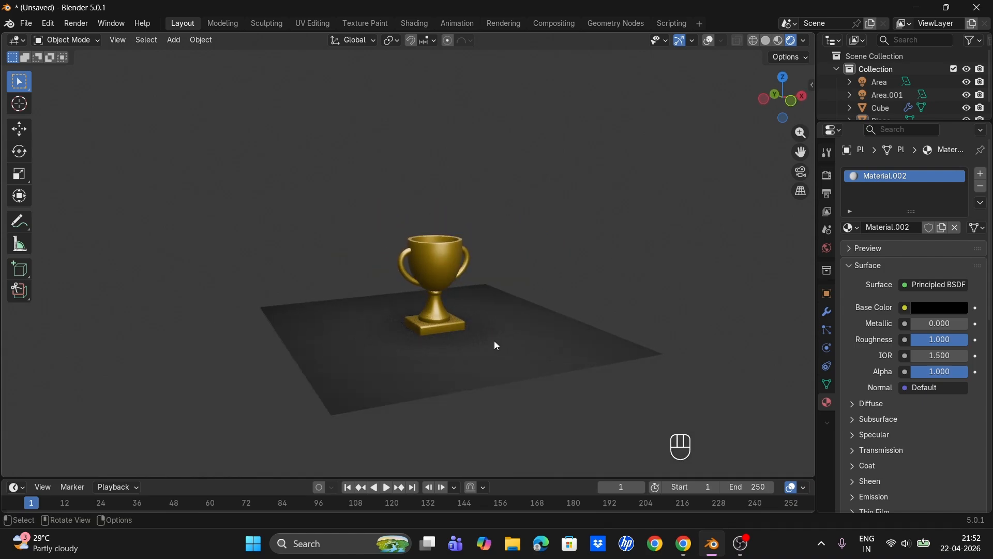
{"action": "scroll", "coordinate": [495, 344], "scroll_direction": "up", "scroll_amount": 3}
{"action": "middle_click_drag", "start_coordinate": [494, 344], "coordinate": [540, 369]}
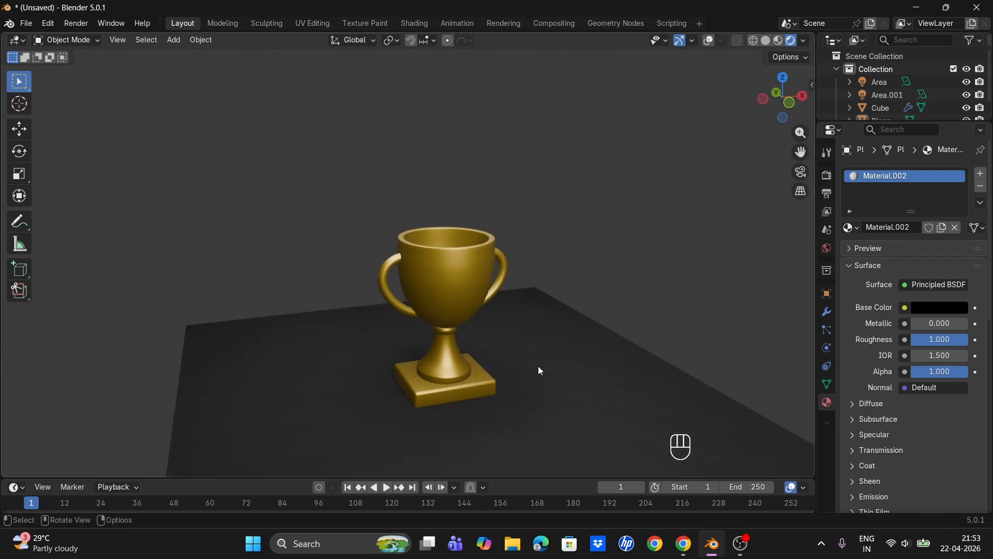
{"action": "left_click", "coordinate": [593, 421]}
{"action": "key", "text": "s"}
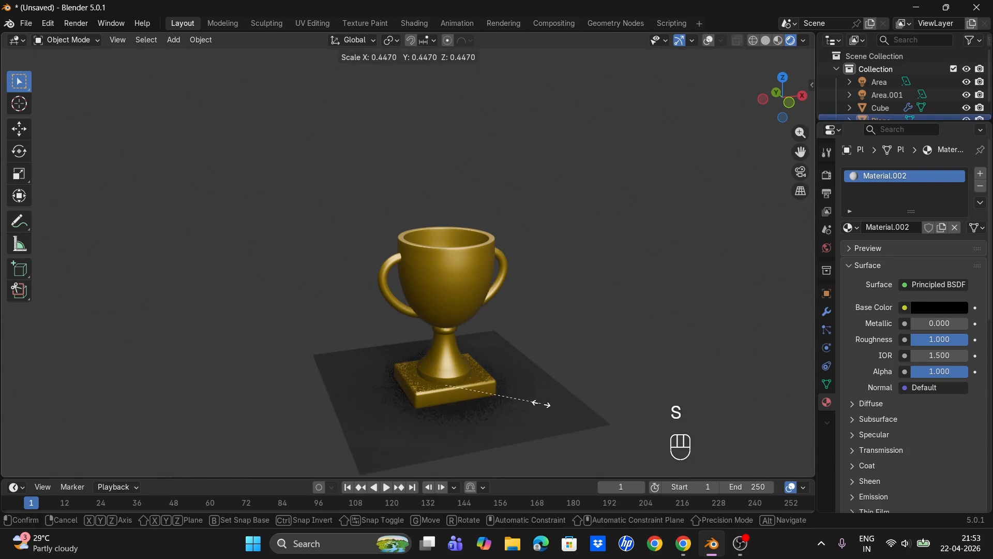
{"action": "left_click", "coordinate": [547, 402]}
- Extrude the floor plane in Edit Mode to turn it into a thick slab
{"action": "key", "text": "Tab"}
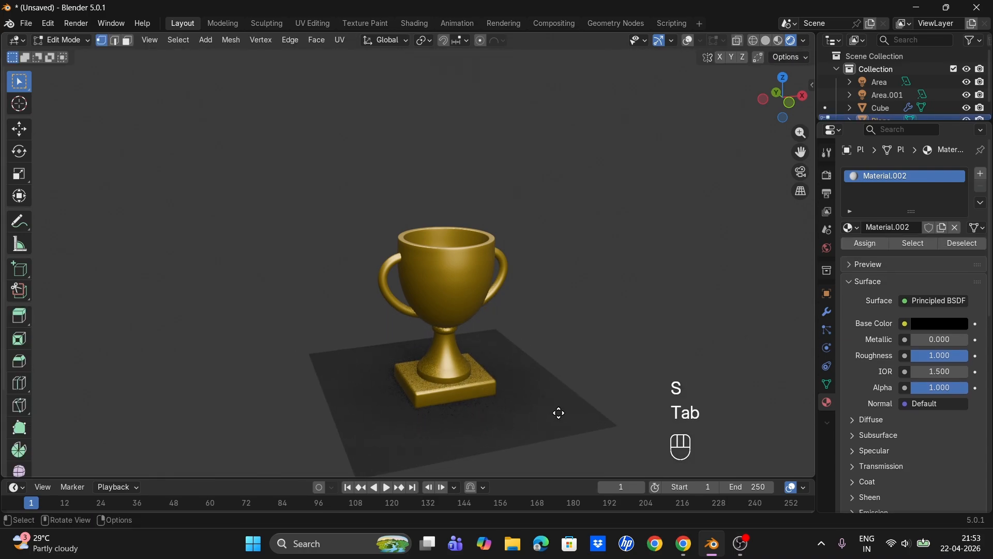
{"action": "key", "text": "e"}
{"action": "left_click", "coordinate": [559, 420]}
{"action": "key", "text": "Tab"}
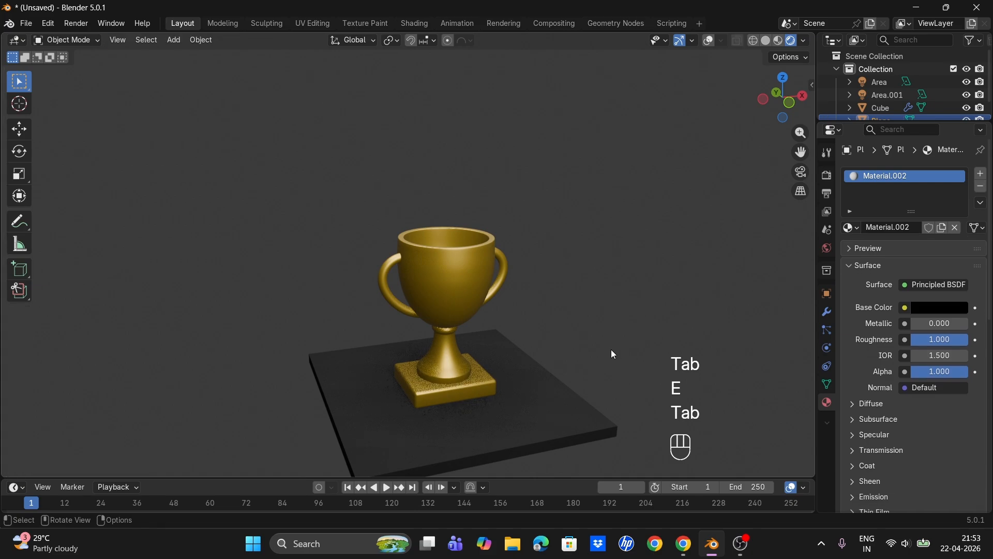
- Check the trophy and floor slab from the front and from an angled view
{"action": "left_click_drag", "start_coordinate": [801, 153], "coordinate": [797, 120]}
{"action": "mouse_move", "coordinate": [621, 288]}
{"action": "middle_mouse_down"}
{"action": "mouse_move", "coordinate": [624, 262]}
{"action": "mouse_move", "coordinate": [611, 289]}
{"action": "middle_mouse_up"}
{"action": "key", "text": "KP_1"}
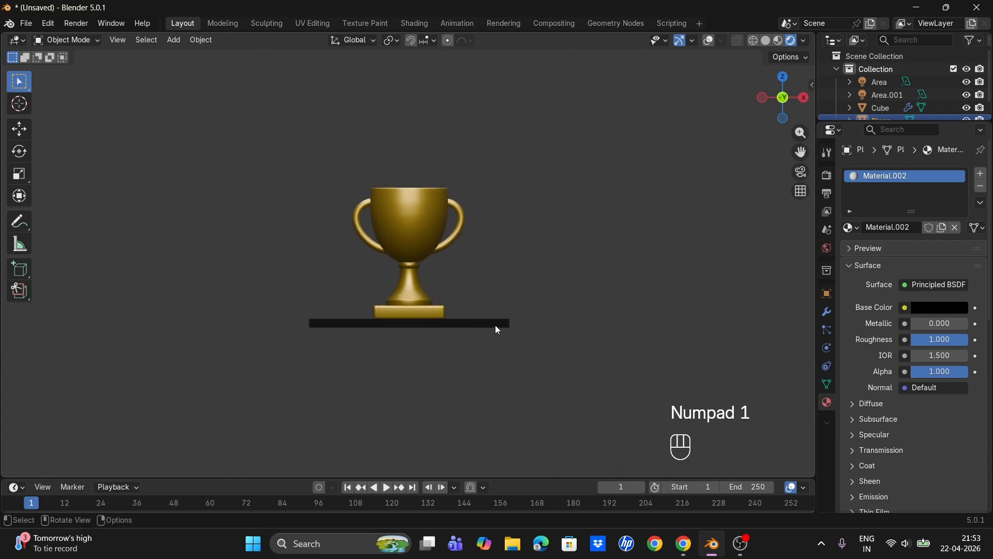
{"action": "middle_click_drag", "start_coordinate": [495, 325], "coordinate": [620, 321]}
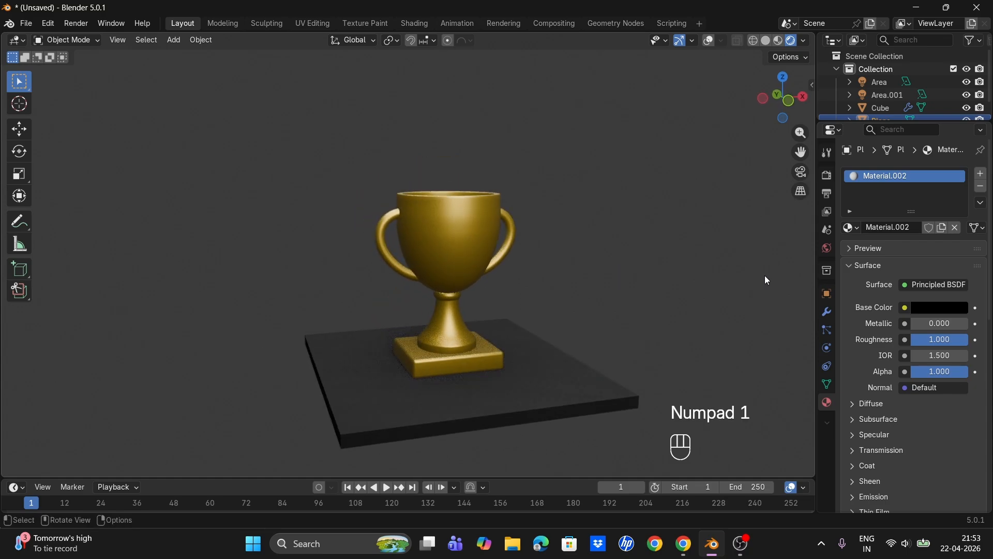